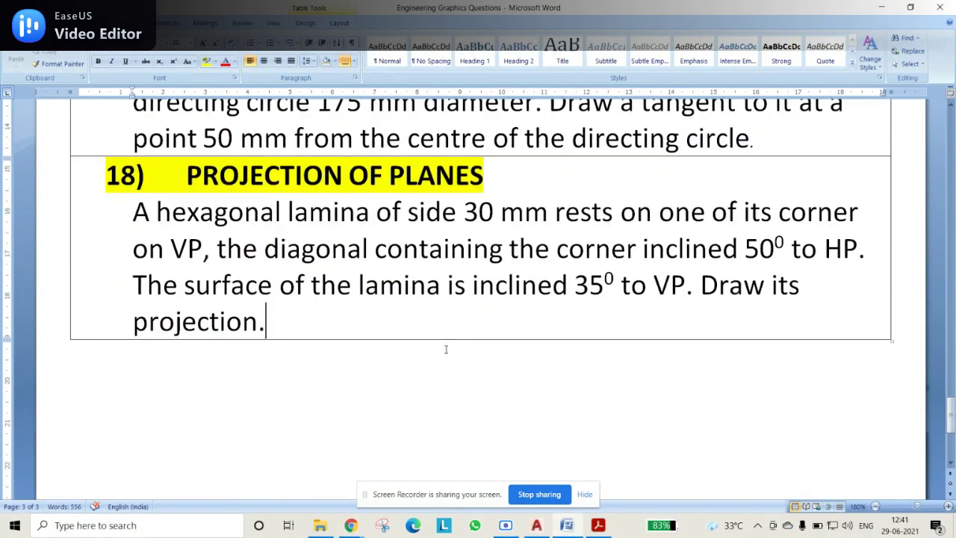
- Read question 18 on the projection of a hexagonal lamina in the Word document
{"action": "left_click_drag", "start_coordinate": [185, 175], "coordinate": [620, 215]}
{"action": "left_click", "coordinate": [326, 327]}
{"action": "mouse_move", "coordinate": [133, 212]}
{"action": "left_mouse_down"}
{"action": "mouse_move", "coordinate": [373, 217]}
{"action": "mouse_move", "coordinate": [484, 233]}
{"action": "mouse_move", "coordinate": [551, 218]}
{"action": "mouse_move", "coordinate": [774, 221]}
{"action": "mouse_move", "coordinate": [191, 250]}
{"action": "mouse_move", "coordinate": [374, 250]}
{"action": "mouse_move", "coordinate": [414, 267]}
{"action": "mouse_move", "coordinate": [812, 277]}
{"action": "left_mouse_up"}
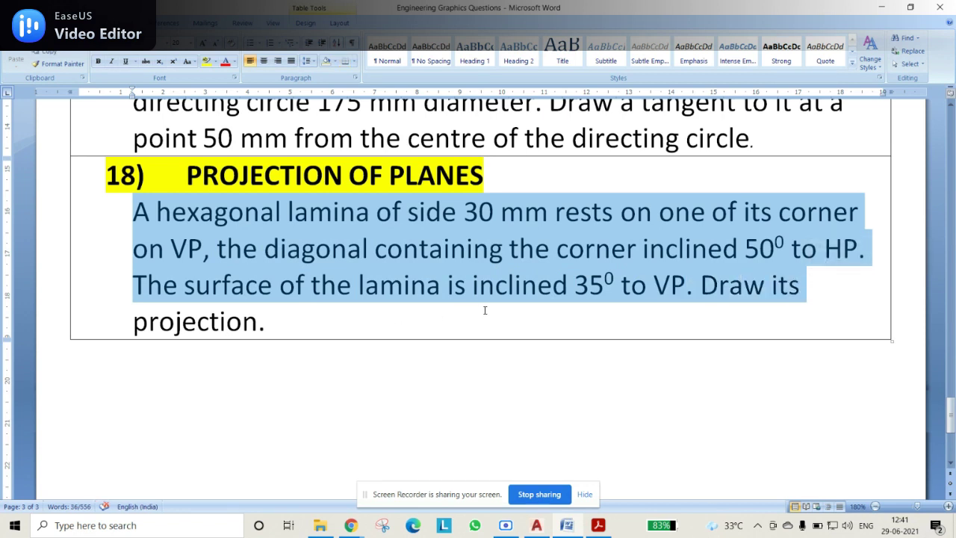
{"action": "left_click", "coordinate": [549, 319]}
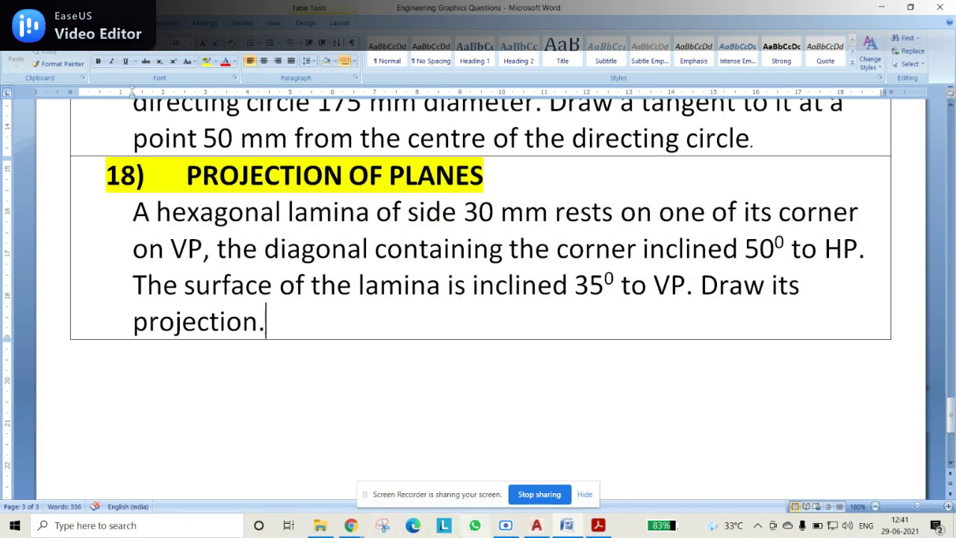
- Switch to the engineering drawing PDF in Acrobat Reader and review the three sub-types of perpendicular planes in section 12-1
{"action": "left_click", "coordinate": [536, 525]}
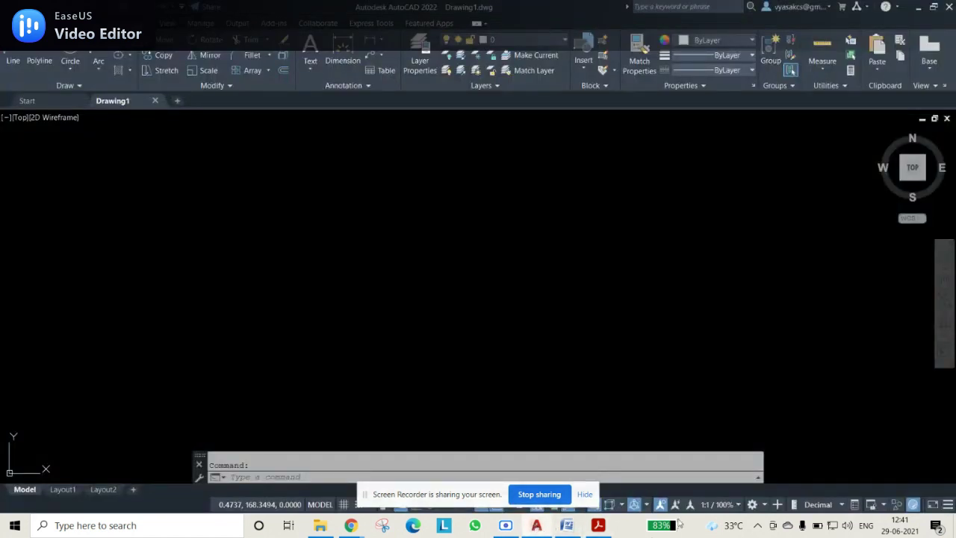
{"action": "left_click", "coordinate": [607, 529]}
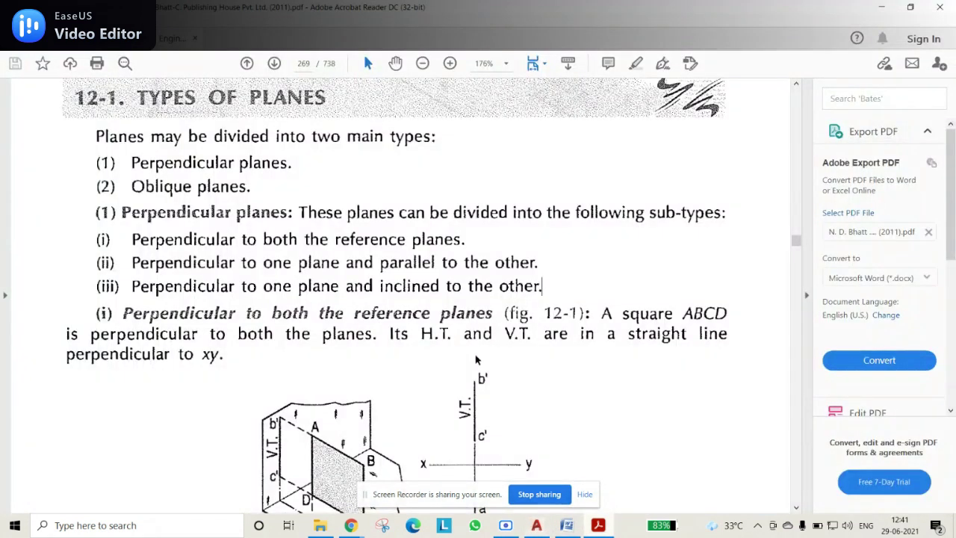
{"action": "scroll", "coordinate": [356, 274], "scroll_direction": "up", "scroll_amount": 1}
{"action": "scroll", "coordinate": [356, 273], "scroll_direction": "down", "scroll_amount": 1}
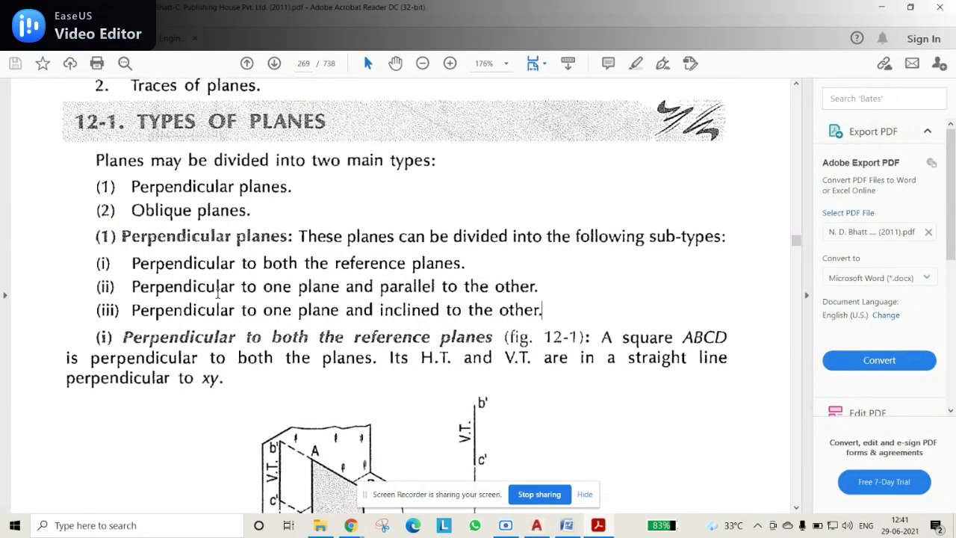
{"action": "scroll", "coordinate": [224, 286], "scroll_direction": "down", "scroll_amount": 1}
{"action": "left_click_drag", "start_coordinate": [132, 240], "coordinate": [469, 240]}
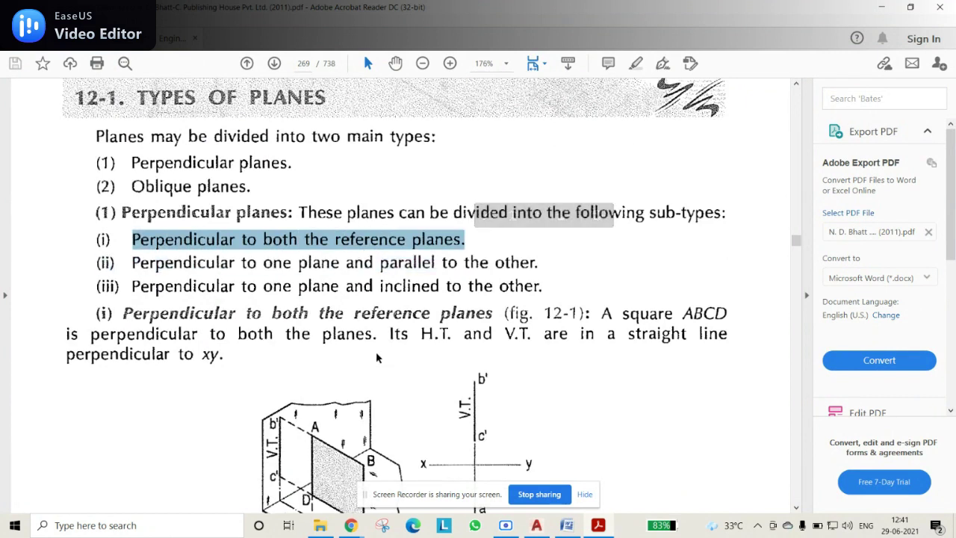
{"action": "left_click_drag", "start_coordinate": [132, 263], "coordinate": [539, 263]}
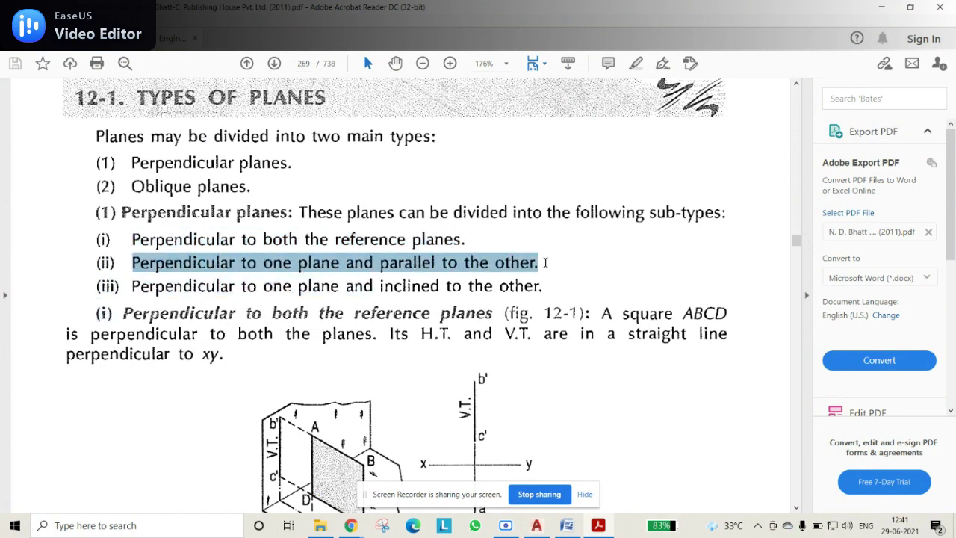
{"action": "left_click_drag", "start_coordinate": [134, 289], "coordinate": [538, 289]}
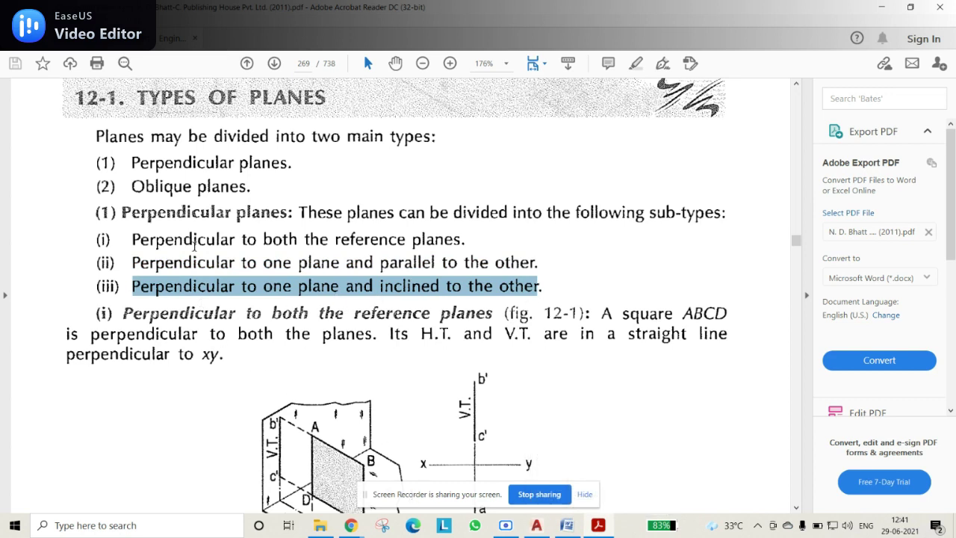
{"action": "left_click_drag", "start_coordinate": [132, 239], "coordinate": [488, 262]}
- Examine figures 12-1 to 12-3 on perpendicular, parallel and inclined planes, and move the screen-sharing bar off the page
{"action": "scroll", "coordinate": [432, 316], "scroll_direction": "down", "scroll_amount": 5}
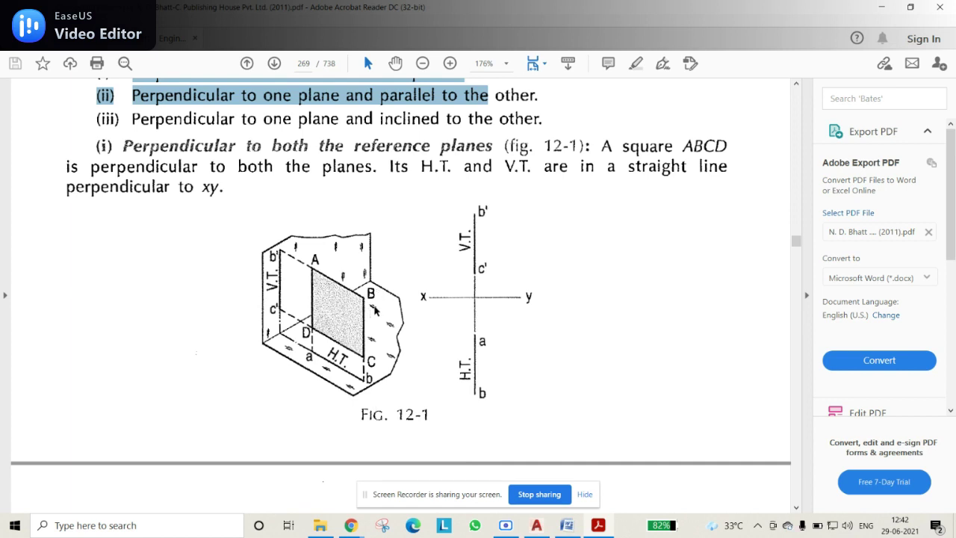
{"action": "scroll", "coordinate": [376, 310], "scroll_direction": "down", "scroll_amount": 10}
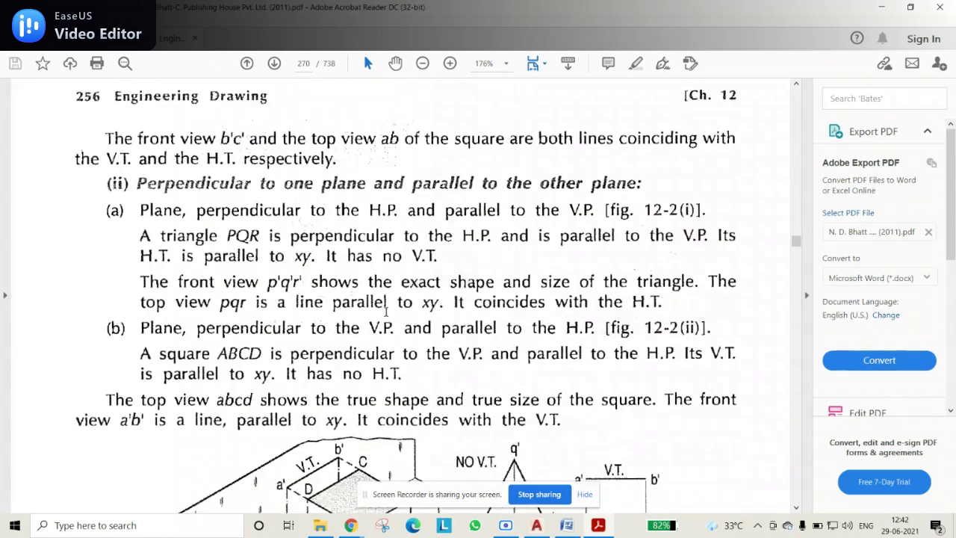
{"action": "scroll", "coordinate": [386, 312], "scroll_direction": "down", "scroll_amount": 3}
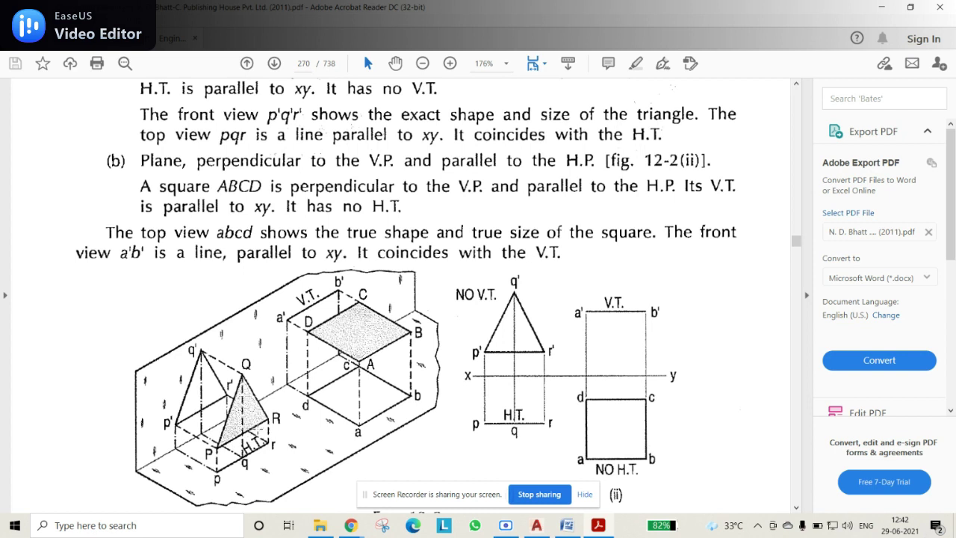
{"action": "scroll", "coordinate": [258, 427], "scroll_direction": "down", "scroll_amount": 1}
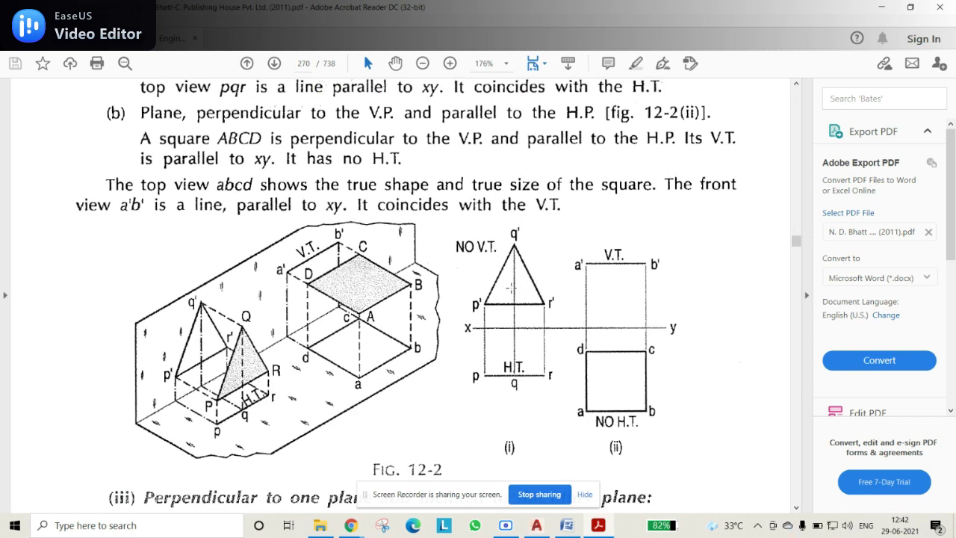
{"action": "scroll", "coordinate": [511, 288], "scroll_direction": "down", "scroll_amount": 8}
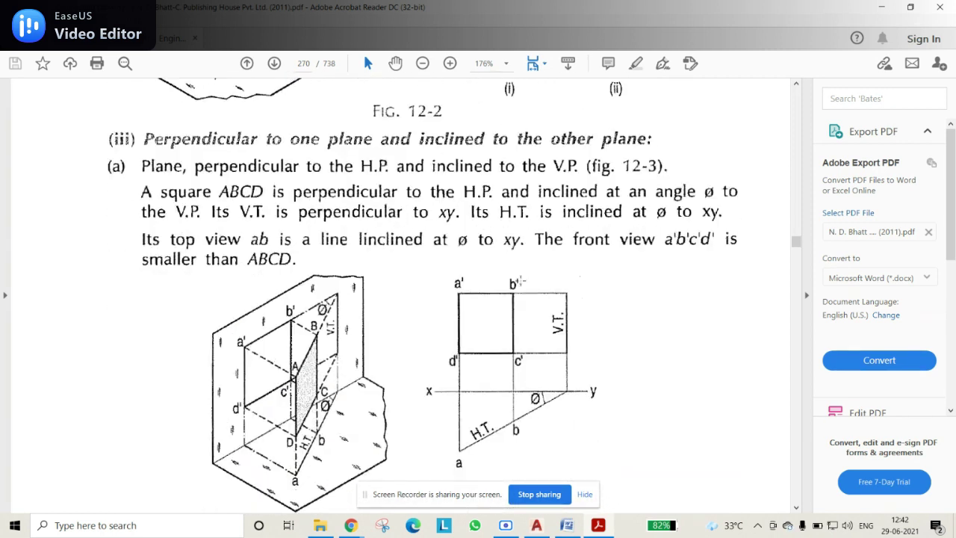
{"action": "scroll", "coordinate": [521, 282], "scroll_direction": "down", "scroll_amount": 2}
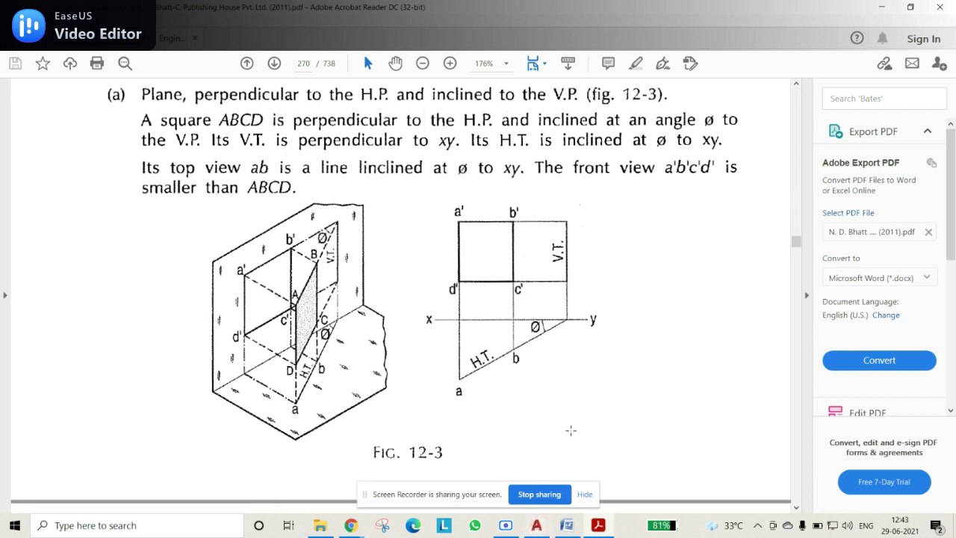
{"action": "left_click_drag", "start_coordinate": [472, 500], "coordinate": [420, 26]}
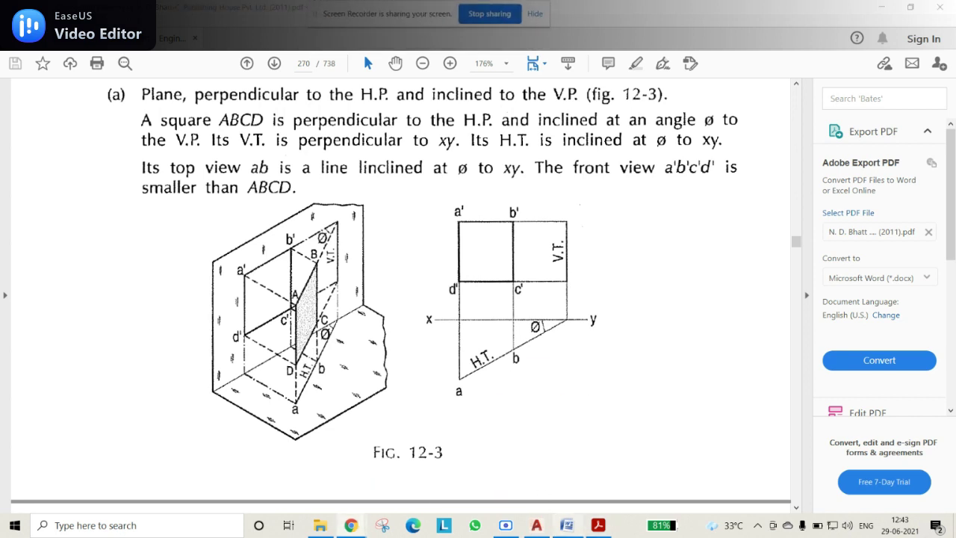
- Switch to Word and mark the words "on VP," in question 18's resting condition
{"action": "left_click", "coordinate": [567, 526]}
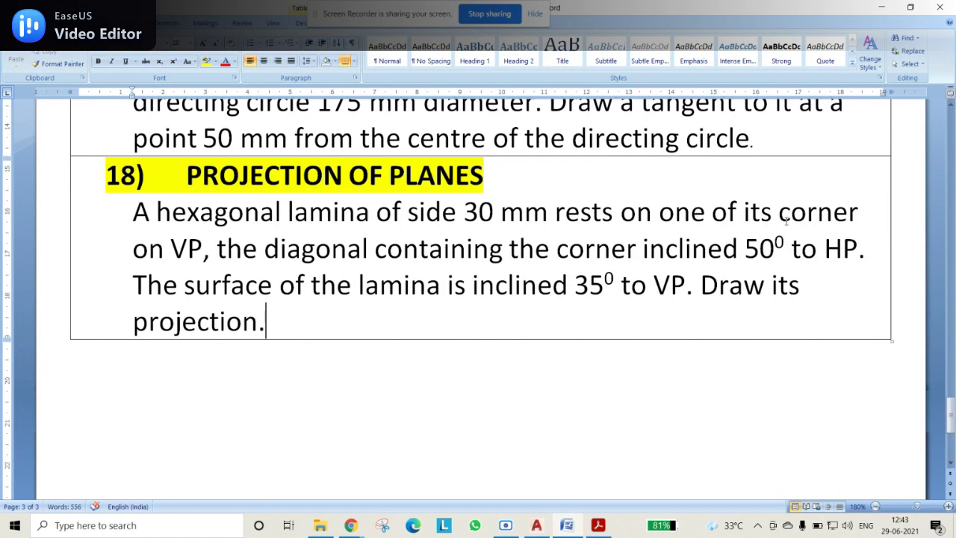
{"action": "left_click_drag", "start_coordinate": [216, 258], "coordinate": [132, 254]}
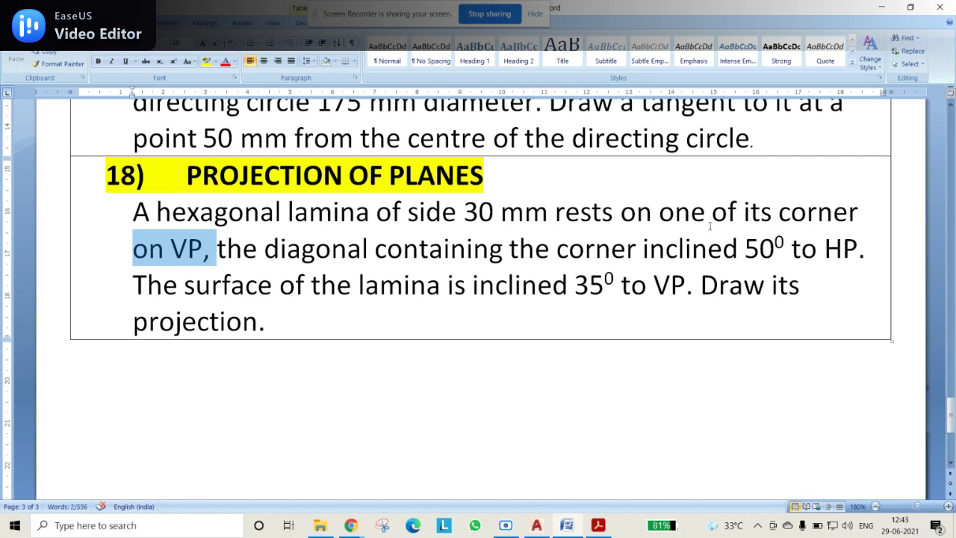
- Switch to AutoCAD and set the drawing limits from 0,0 to 500,500
{"action": "left_click", "coordinate": [536, 525]}
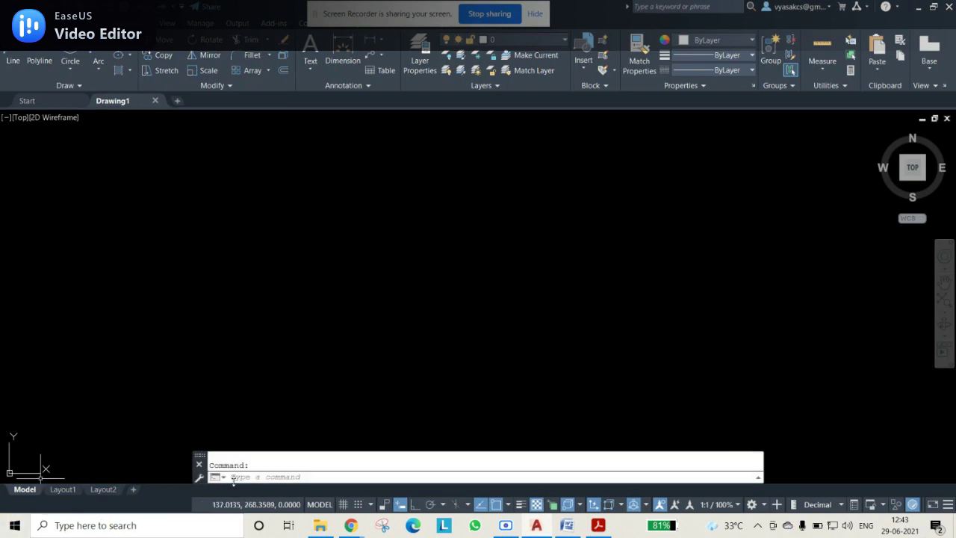
{"action": "left_click", "coordinate": [265, 479]}
{"action": "type", "text": "LIMITS"}
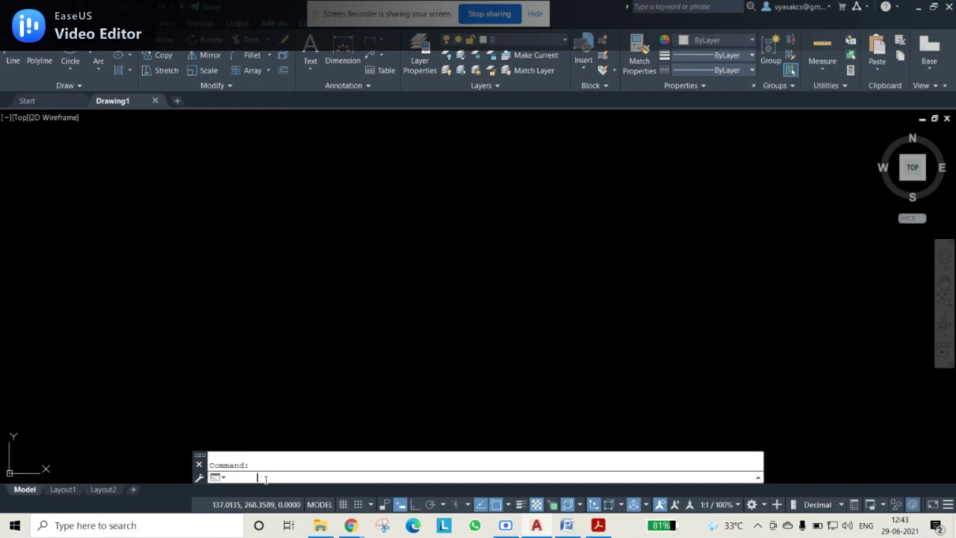
{"action": "key", "text": "Return"}
{"action": "type", "text": "0,"}
{"action": "key", "text": "Return"}
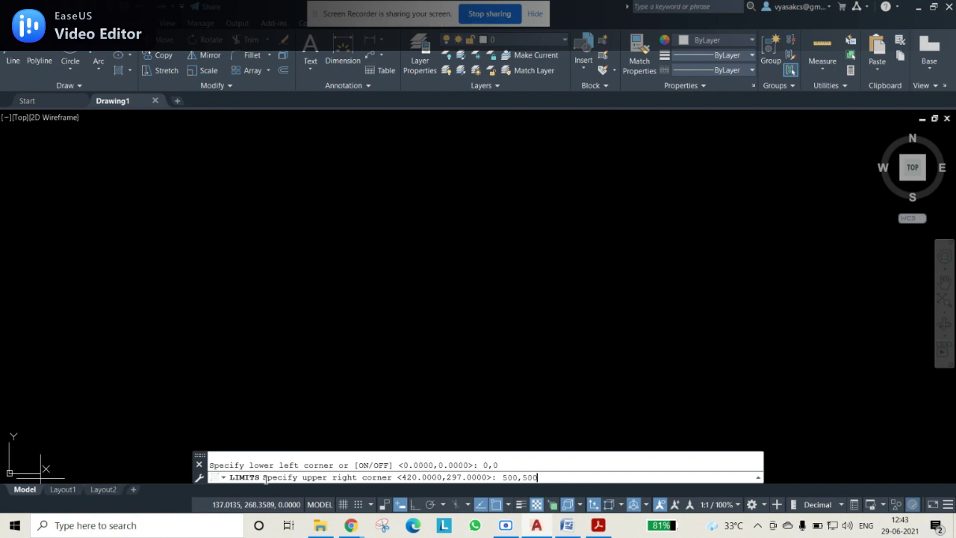
{"action": "key", "text": "Return"}
- Confirm the drawing units with millimetres as insertion scale and zoom to show the entire drawing area
{"action": "type", "text": "UNI"}
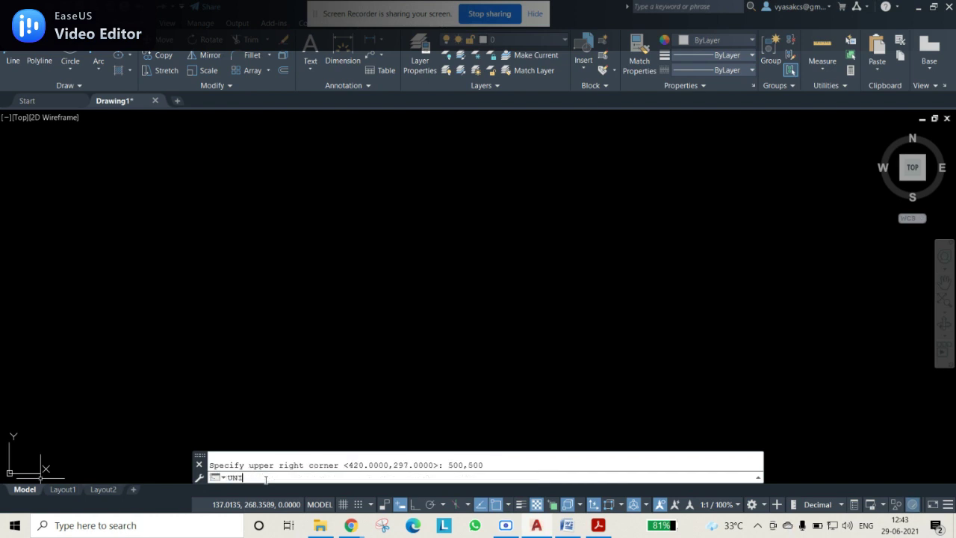
{"action": "type", "text": "TS"}
{"action": "key", "text": "Return"}
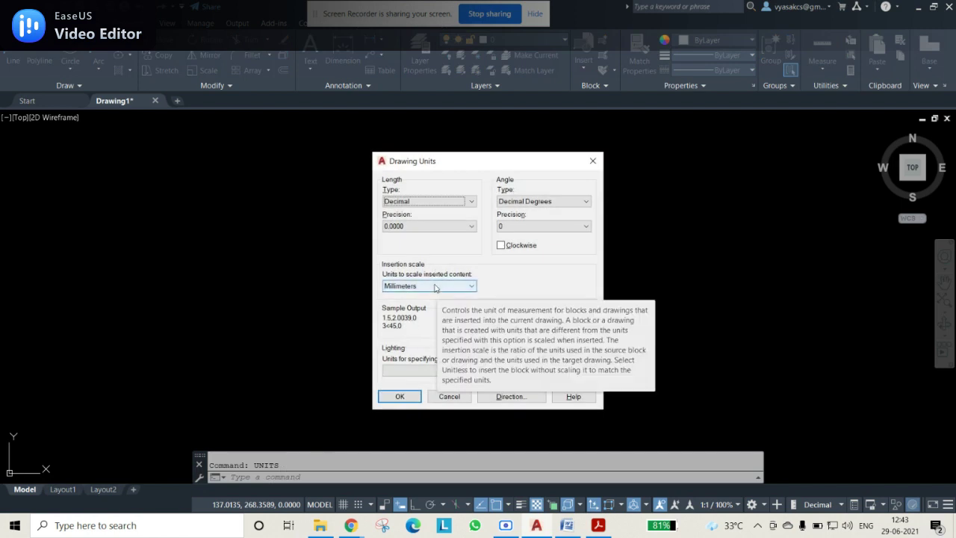
{"action": "left_click", "coordinate": [399, 396]}
{"action": "type", "text": "z"}
{"action": "key", "text": "Return"}
{"action": "type", "text": "a"}
{"action": "key", "text": "Return"}
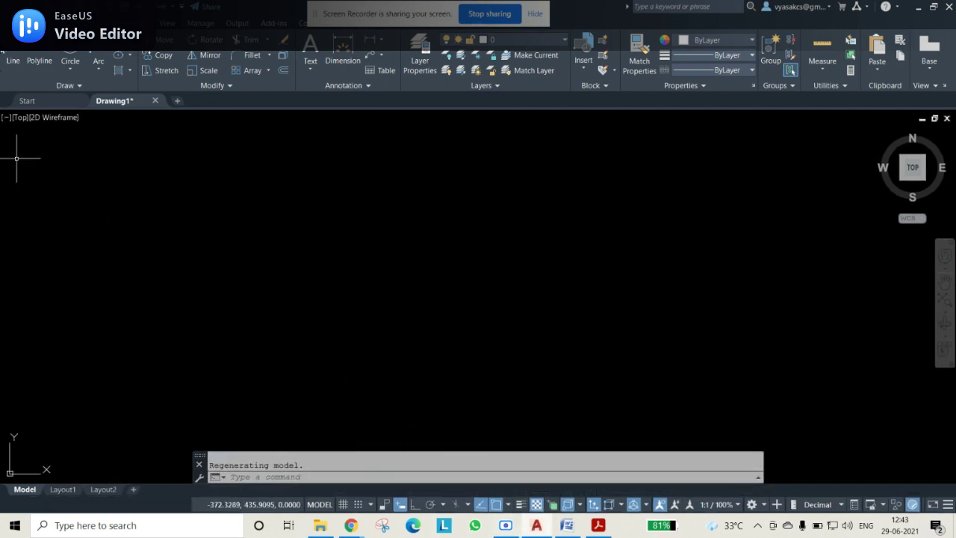
- Recheck Fig. 12-3 in the PDF and question 18 in Word, and return to AutoCAD
{"action": "left_click", "coordinate": [599, 527]}
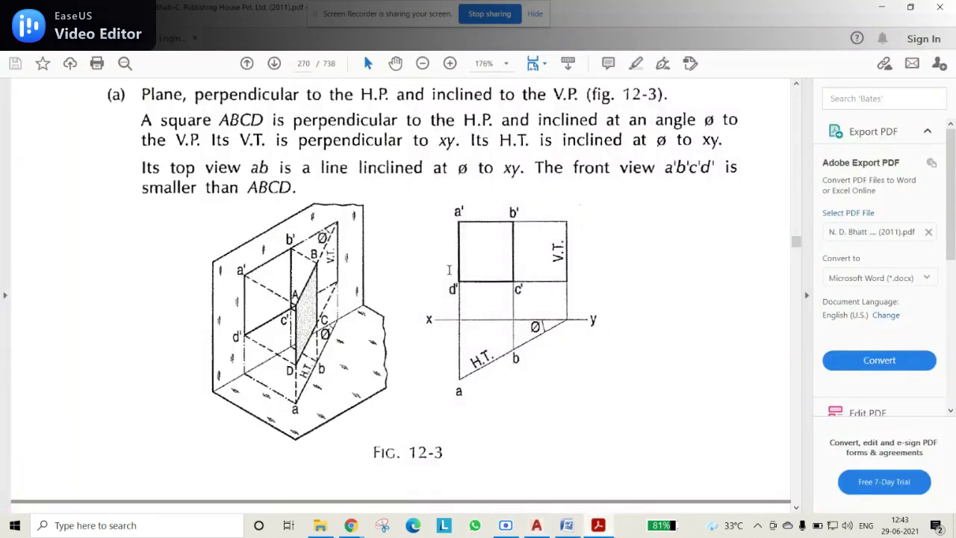
{"action": "left_click", "coordinate": [598, 527]}
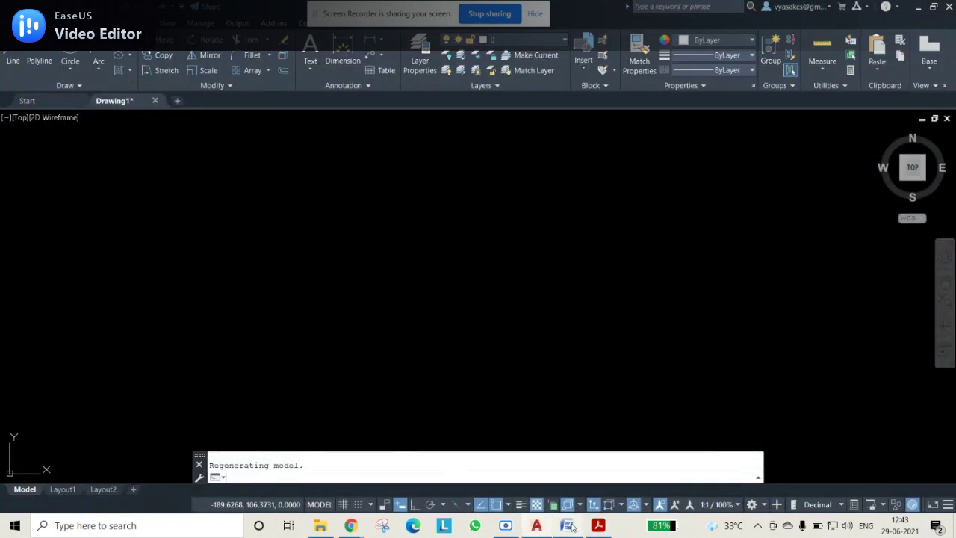
{"action": "left_click", "coordinate": [568, 526]}
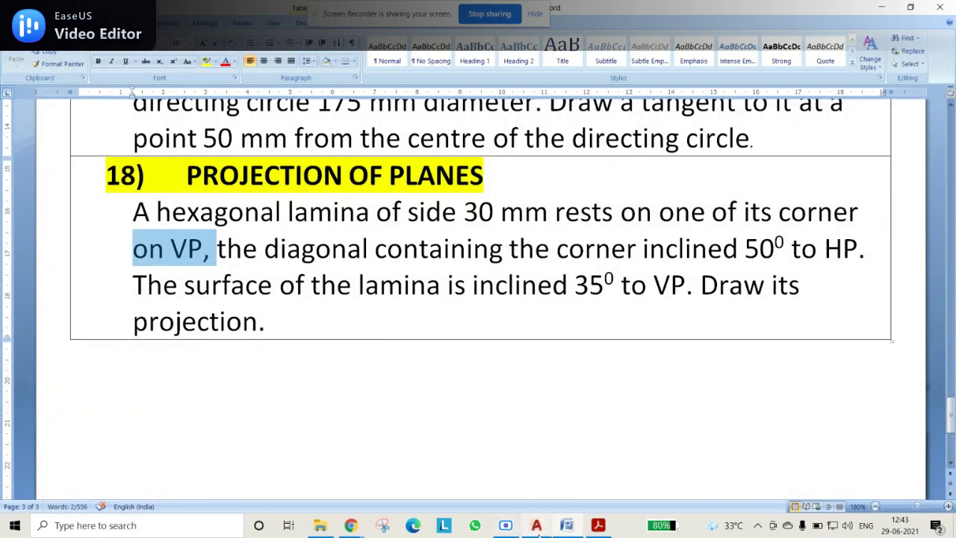
{"action": "left_click", "coordinate": [540, 527]}
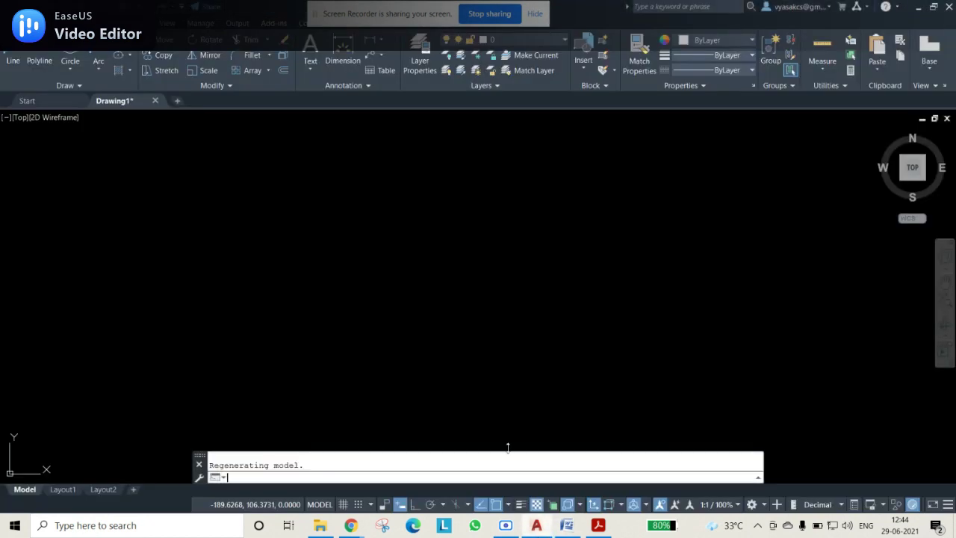
- Draw a 200 mm horizontal line with Ortho turned on
{"action": "left_click", "coordinate": [13, 62]}
{"action": "left_click", "coordinate": [228, 304]}
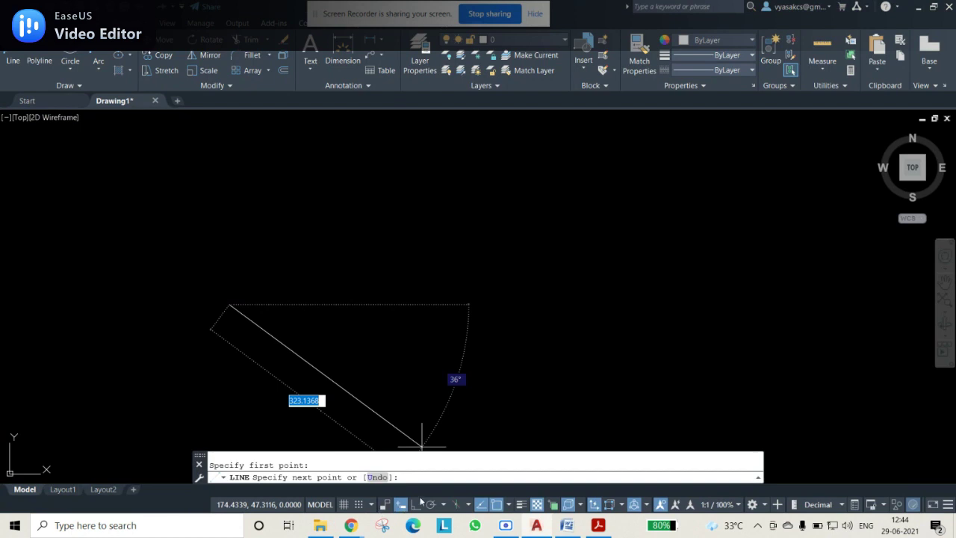
{"action": "left_click", "coordinate": [416, 504]}
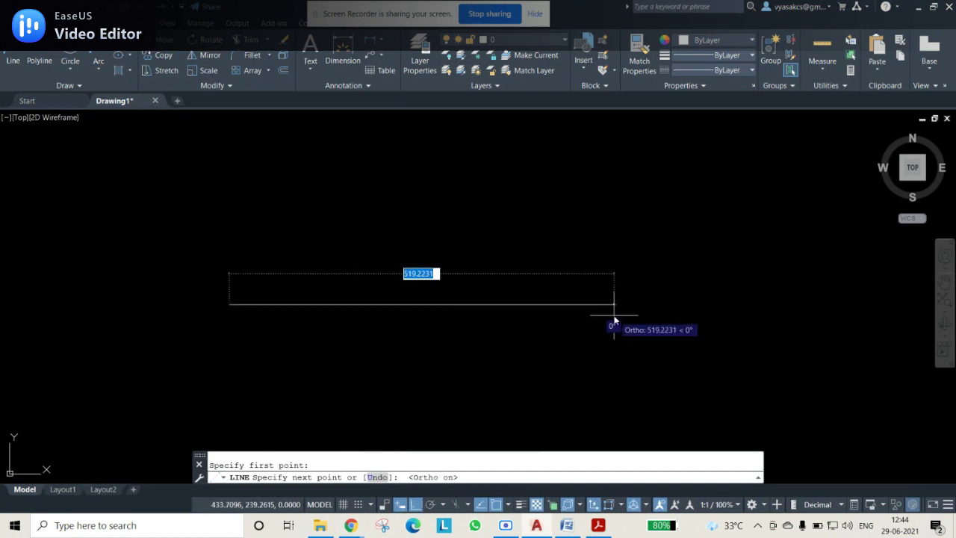
{"action": "type", "text": "200"}
{"action": "key", "text": "Return"}
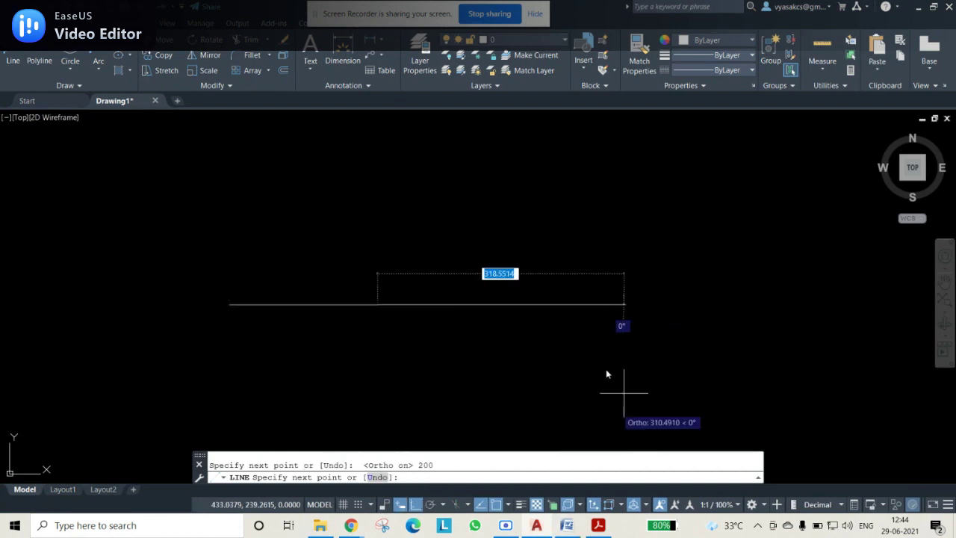
{"action": "key", "text": "Escape"}
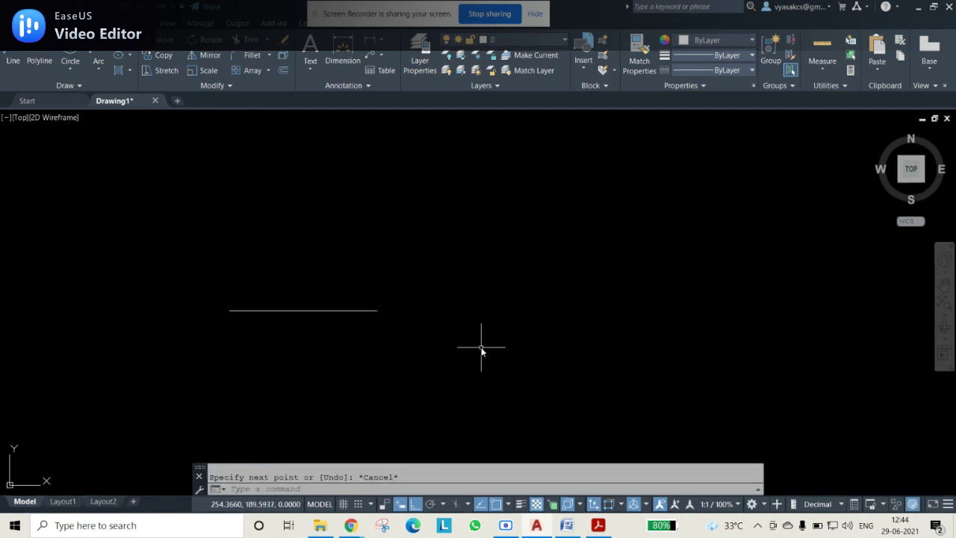
{"action": "scroll", "coordinate": [282, 350], "scroll_direction": "up", "scroll_amount": 2}
{"action": "scroll", "coordinate": [284, 351], "scroll_direction": "up", "scroll_amount": 2}
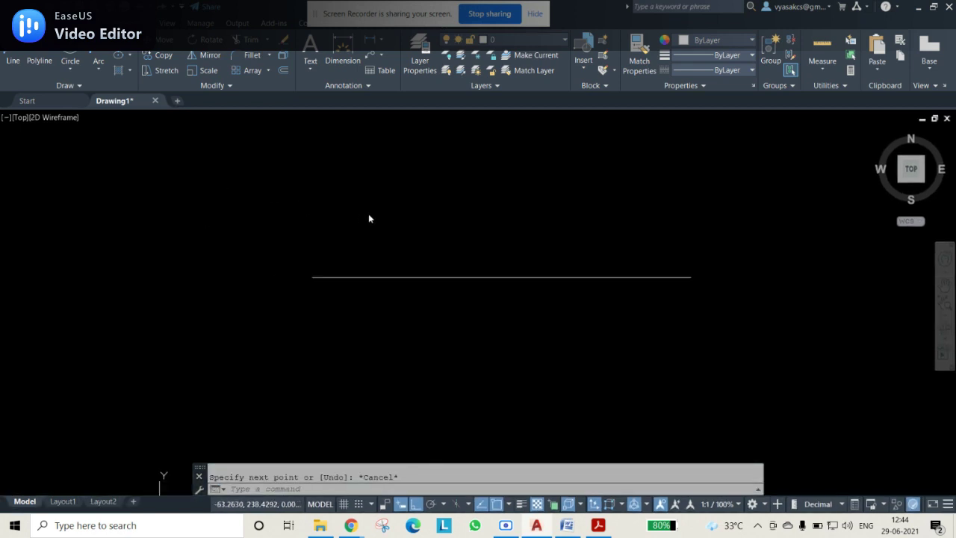
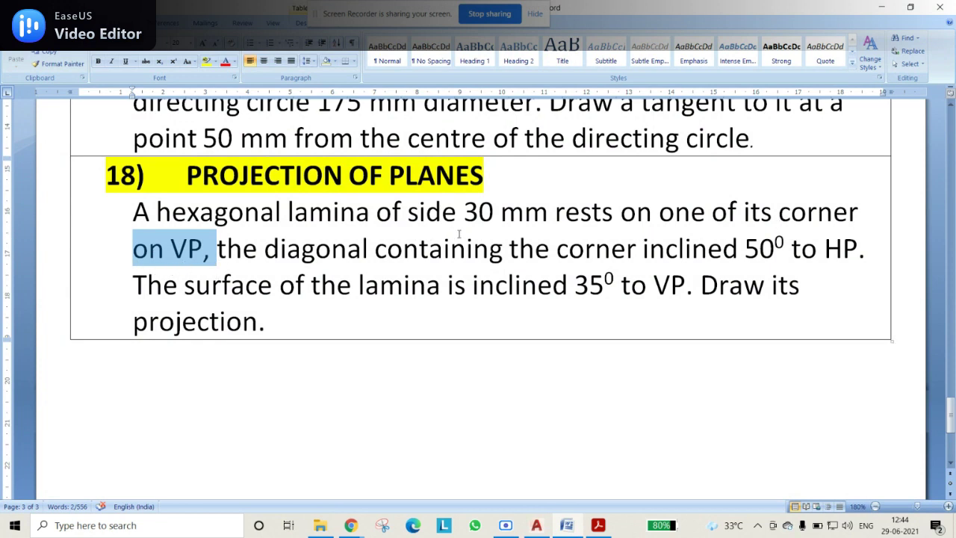
- Check the lamina's 30 mm side length in Word and Fig. 12-3 in the PDF, and return to AutoCAD
{"action": "left_click_drag", "start_coordinate": [465, 217], "coordinate": [547, 215]}
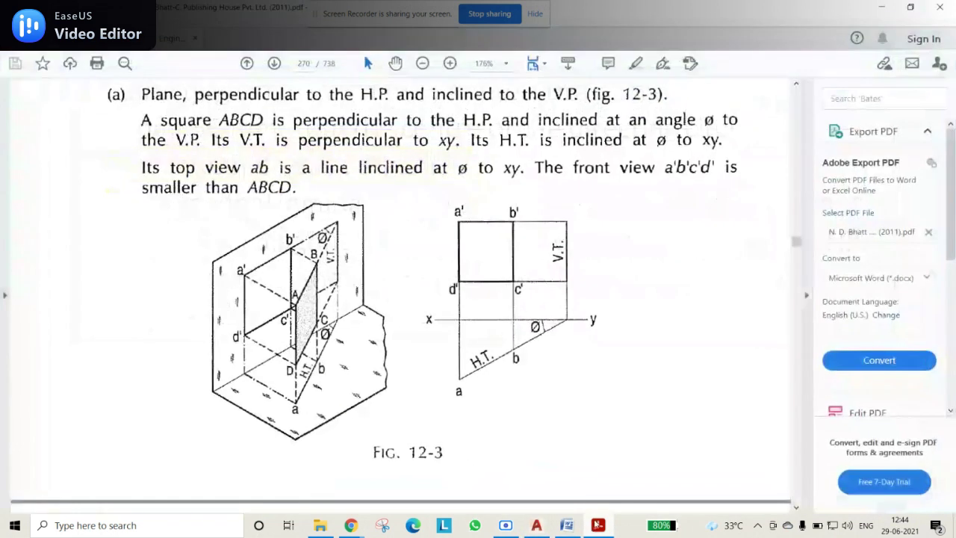
{"action": "left_click", "coordinate": [537, 527]}
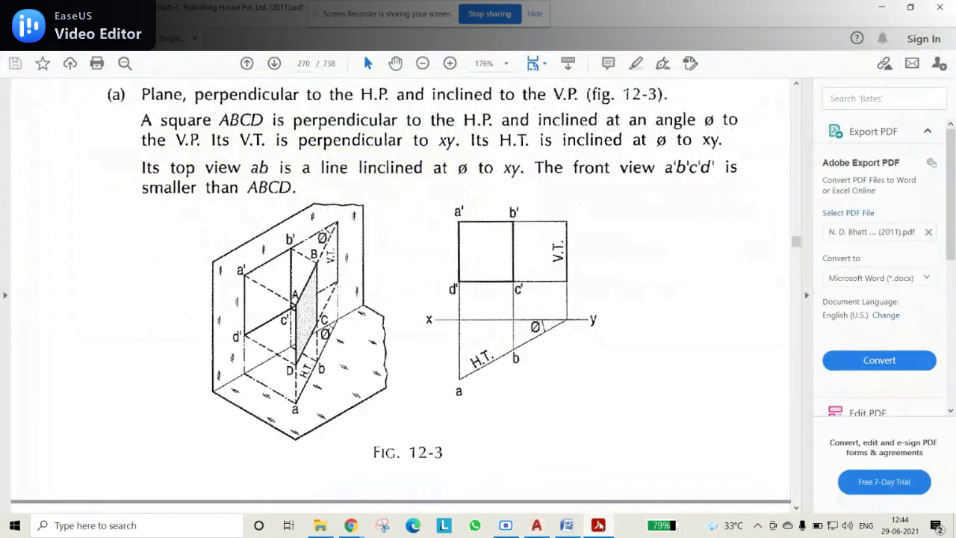
- Return to AutoCAD and draw a 30 mm horizontal line above the 200 mm line
{"action": "key", "text": "alt+Tab"}
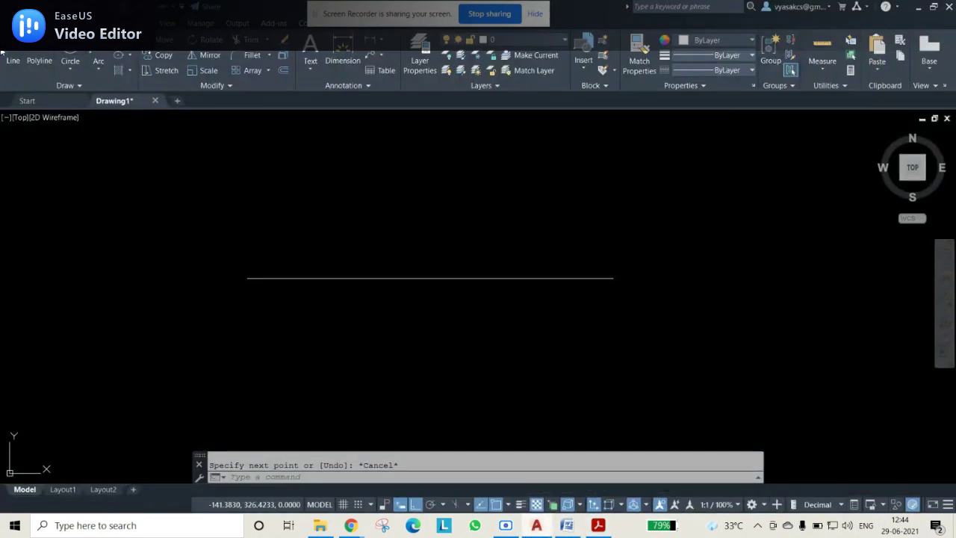
{"action": "key", "text": "Return"}
{"action": "left_click", "coordinate": [306, 217]}
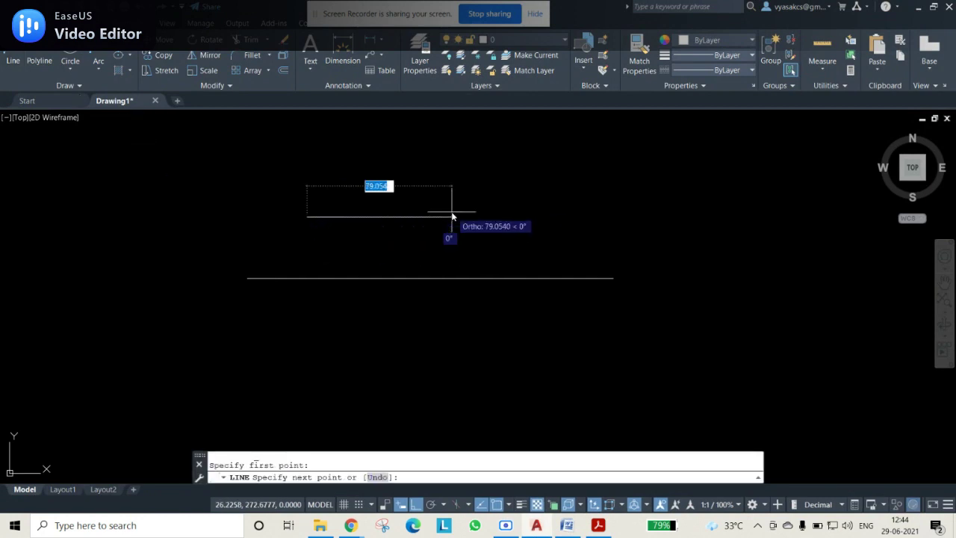
{"action": "type", "text": "30"}
{"action": "key", "text": "Return"}
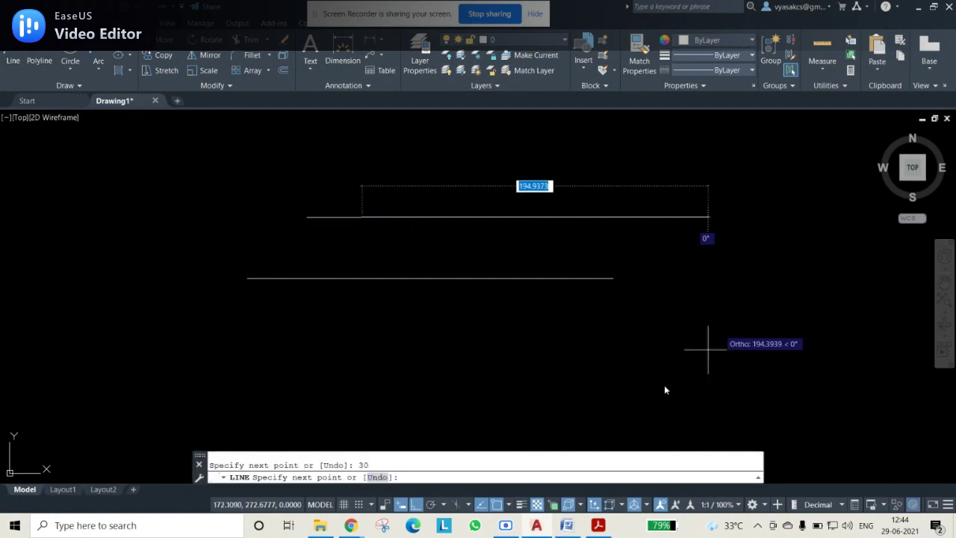
{"action": "key", "text": "Escape"}
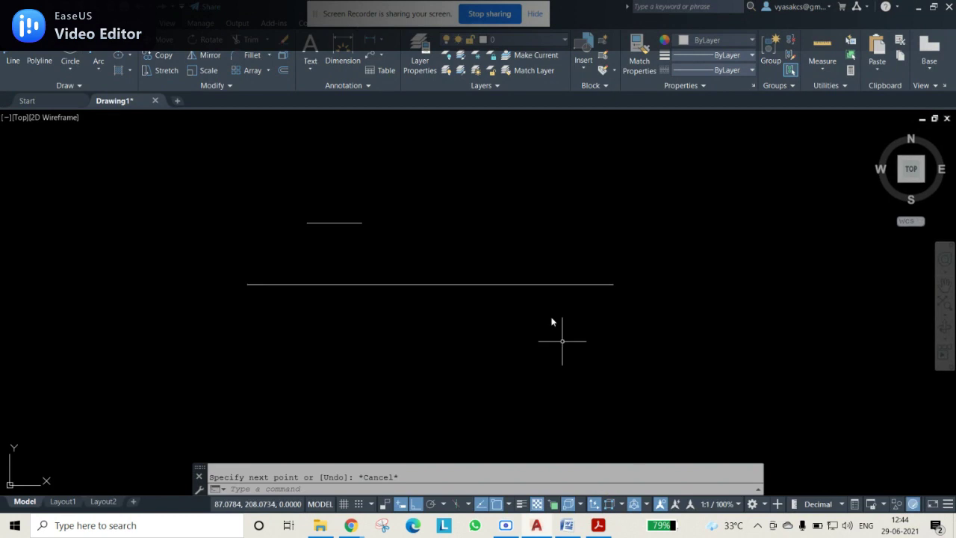
- Draw a six-sided polygon by the Edge option, using the endpoints of the 30 mm line as its lower edge
{"action": "left_click", "coordinate": [118, 54]}
{"action": "left_click", "coordinate": [129, 55]}
{"action": "left_click", "coordinate": [142, 83]}
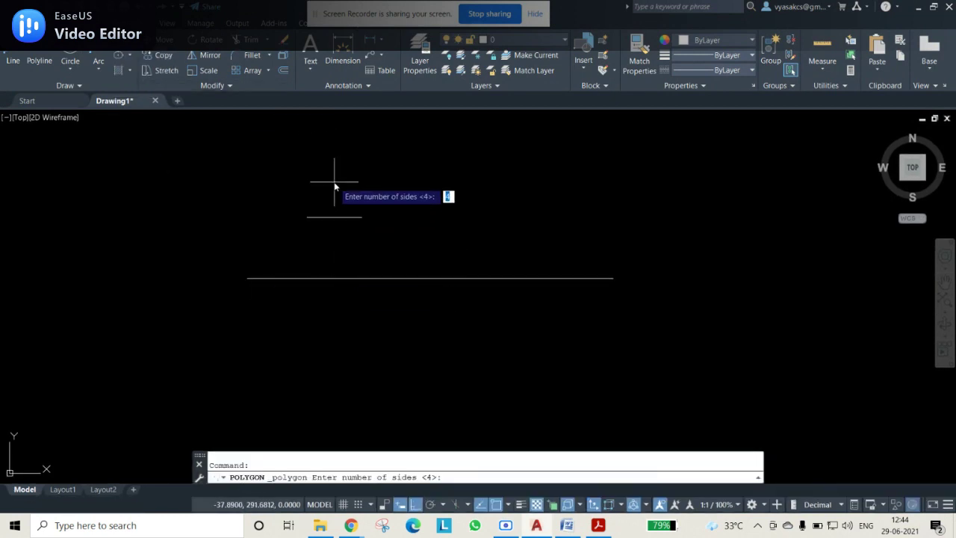
{"action": "type", "text": "6"}
{"action": "key", "text": "Return"}
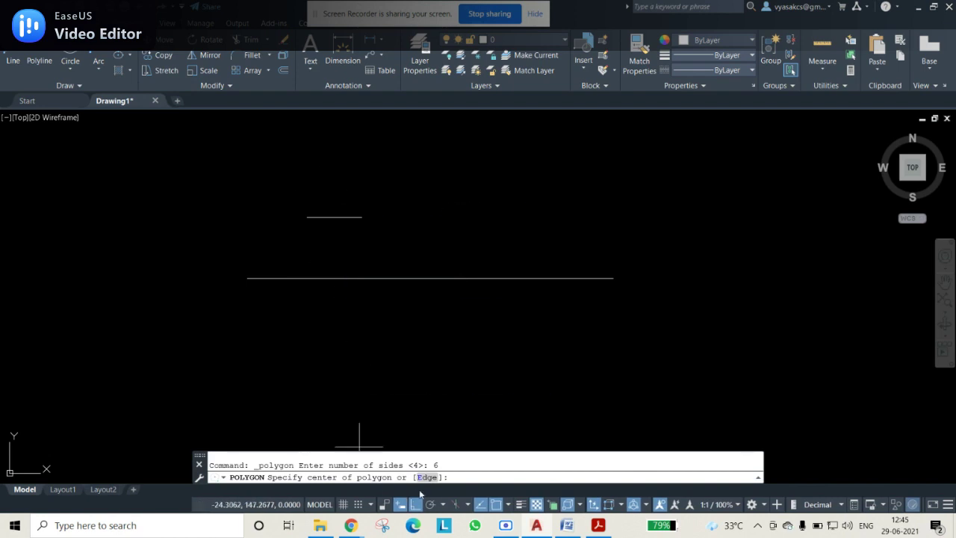
{"action": "type", "text": "E"}
{"action": "key", "text": "Return"}
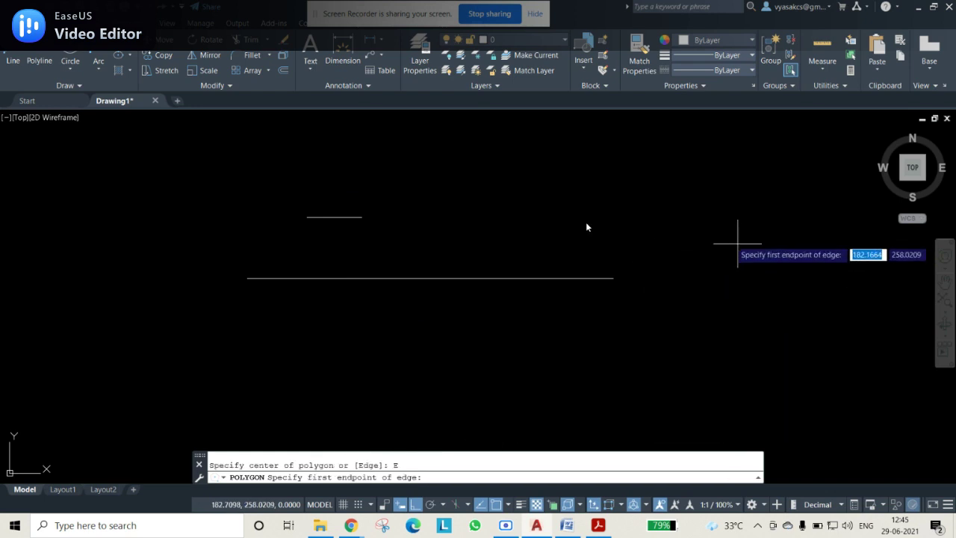
{"action": "left_click", "coordinate": [307, 217]}
{"action": "left_click", "coordinate": [360, 217]}
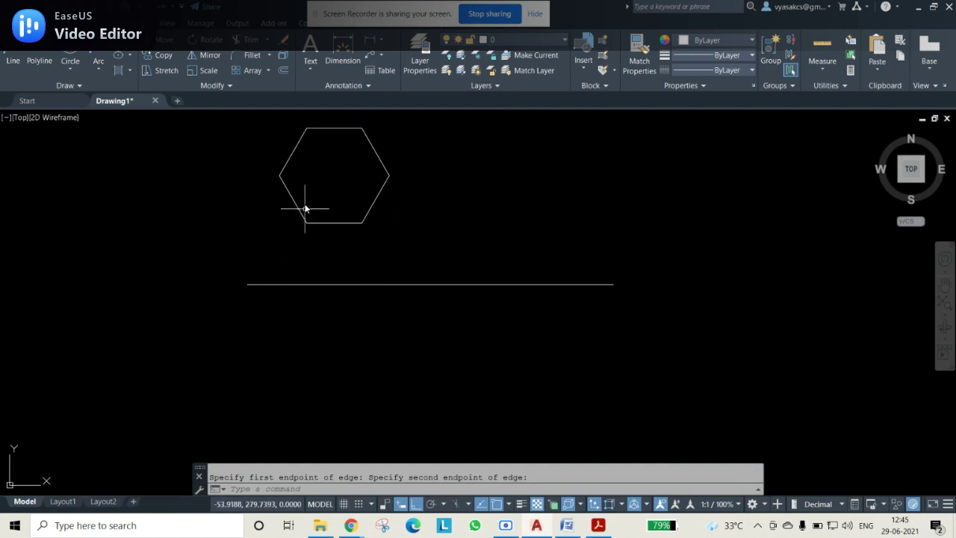
- Erase the separate 30 mm line lying beneath the hexagon's lower edge, keeping the hexagon
{"action": "left_click", "coordinate": [338, 224]}
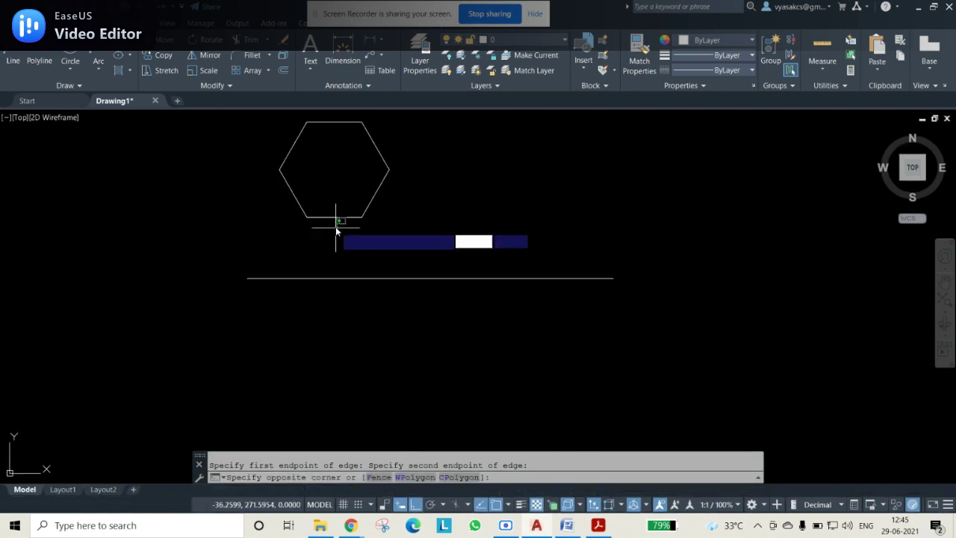
{"action": "left_click", "coordinate": [336, 214]}
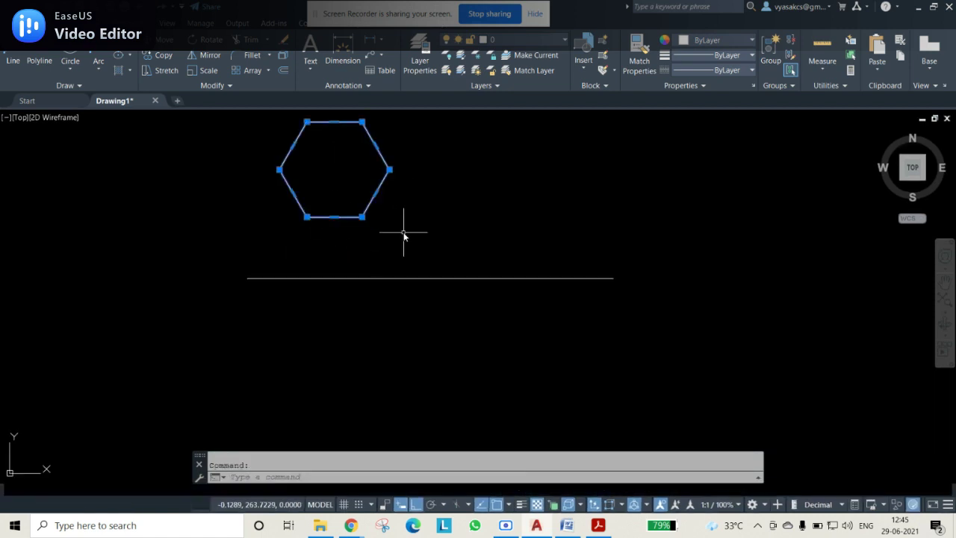
{"action": "key", "text": "Escape"}
{"action": "left_click", "coordinate": [270, 191]}
{"action": "left_click", "coordinate": [444, 235]}
{"action": "key", "text": "Delete"}
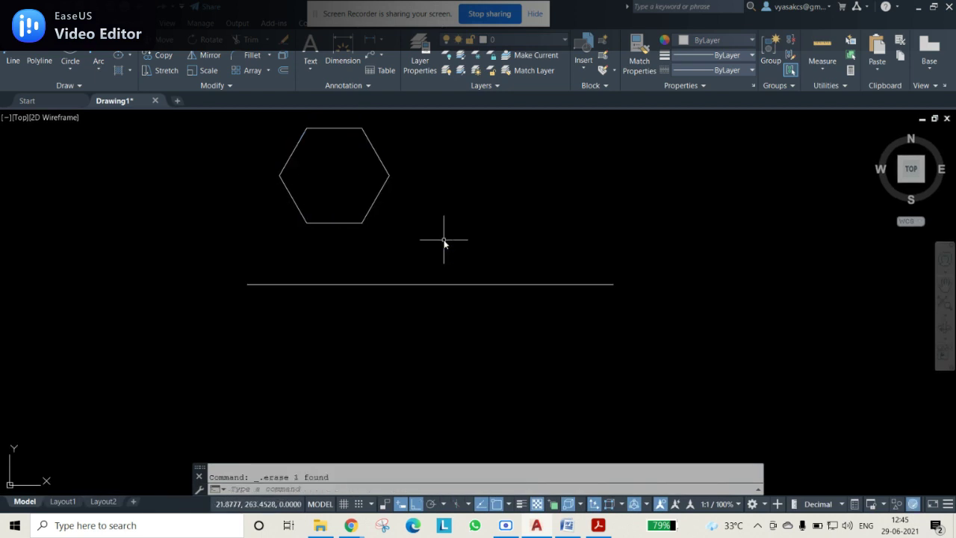
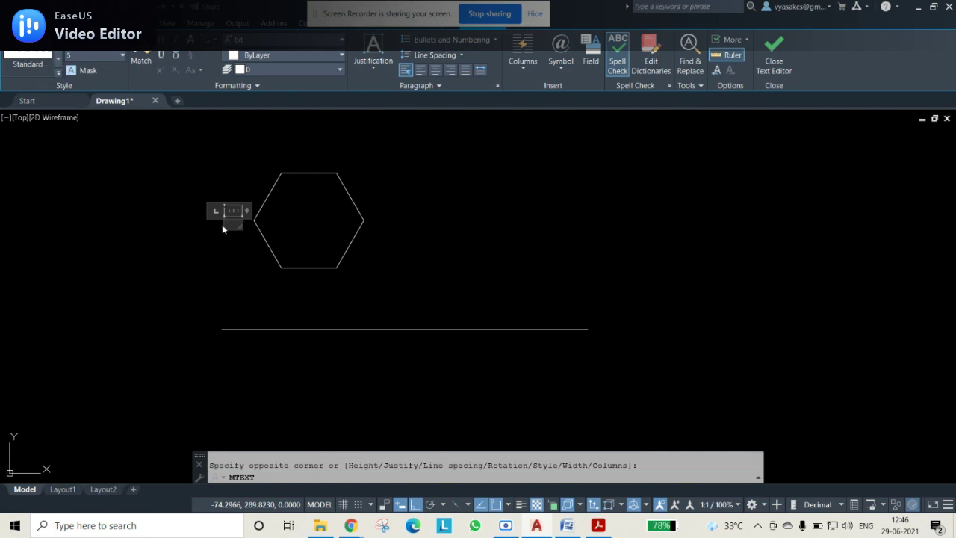
- Enter the multiline text label a' beside the hexagon's left corner and finish the text
{"action": "type", "text": "A"}
{"action": "key", "text": "Caps_Lock"}
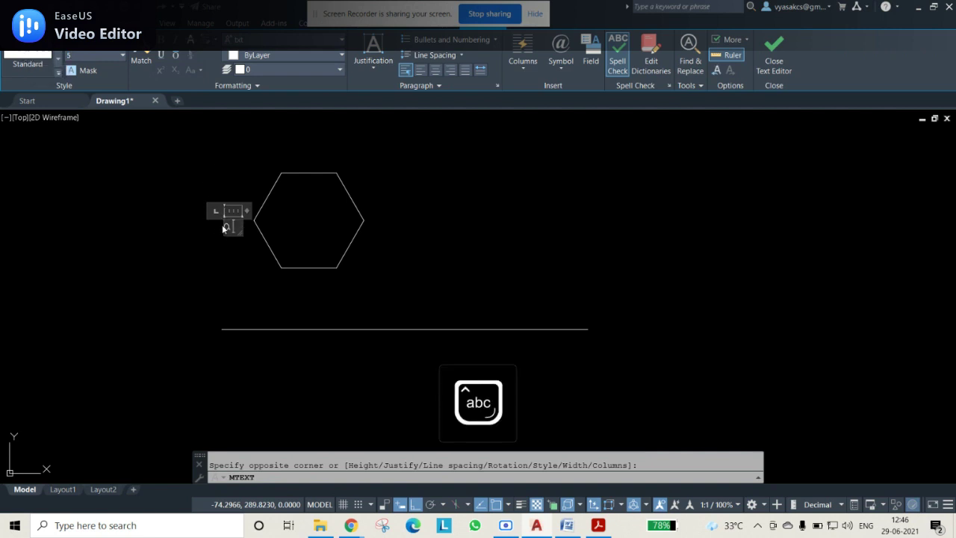
{"action": "left_click", "coordinate": [230, 301]}
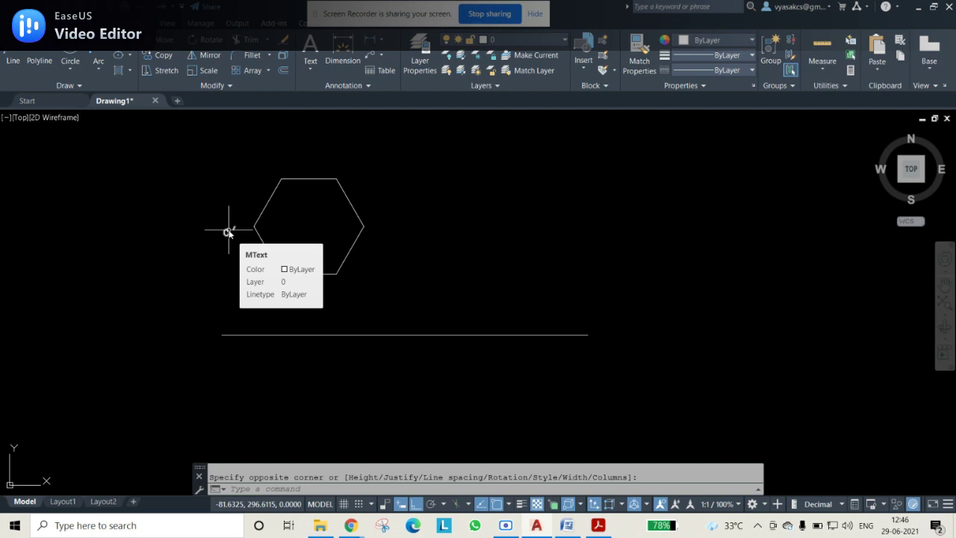
{"action": "key", "text": "Escape"}
- Copy the label a' to below the hexagon's lower-left corner and change the copy to b'
{"action": "left_click", "coordinate": [228, 231]}
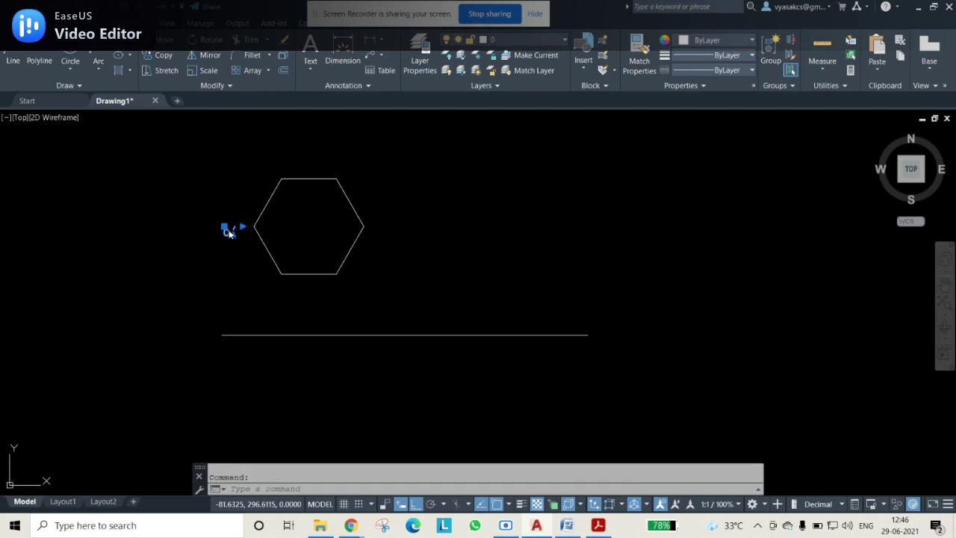
{"action": "key", "text": "ctrl+c"}
{"action": "key", "text": "ctrl+v"}
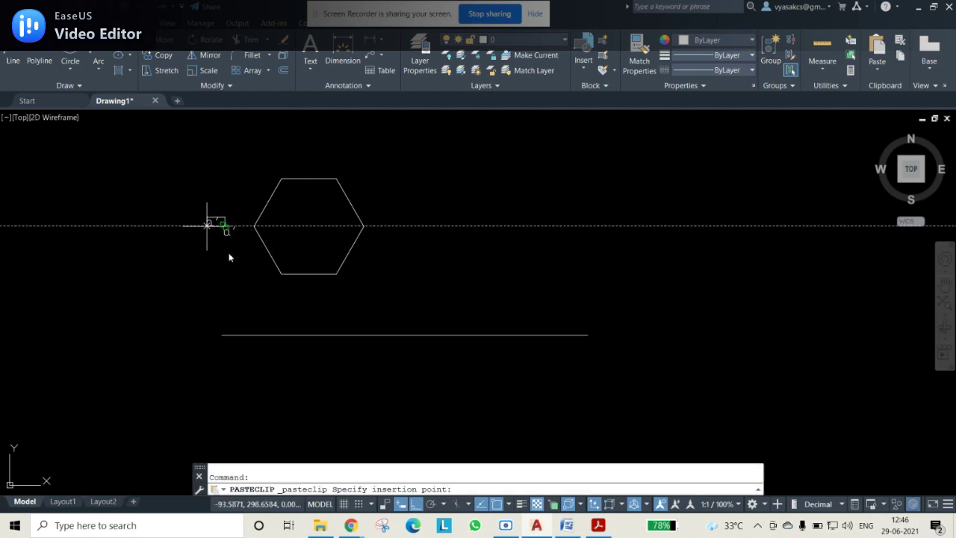
{"action": "left_click", "coordinate": [270, 290]}
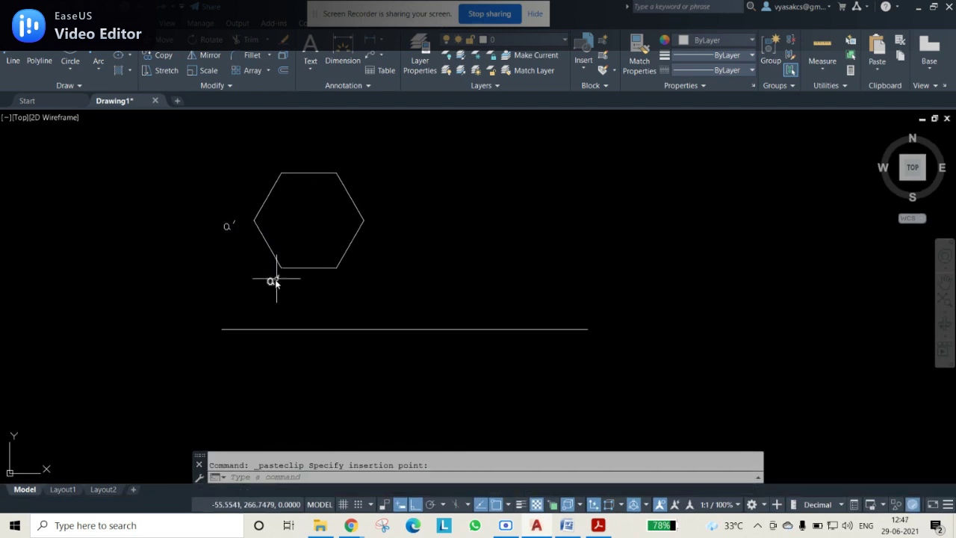
{"action": "double_click", "coordinate": [272, 281]}
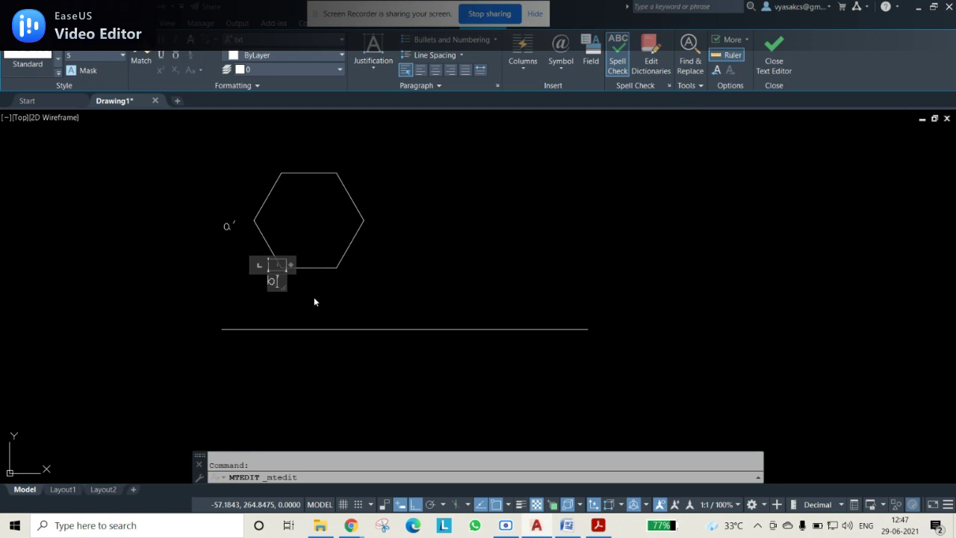
{"action": "type", "text": "b"}
{"action": "left_click", "coordinate": [370, 302]}
- Paste copies of the label a' beside the hexagon's lower-right, right, upper-right and upper-left corners
{"action": "key", "text": "ctrl+v"}
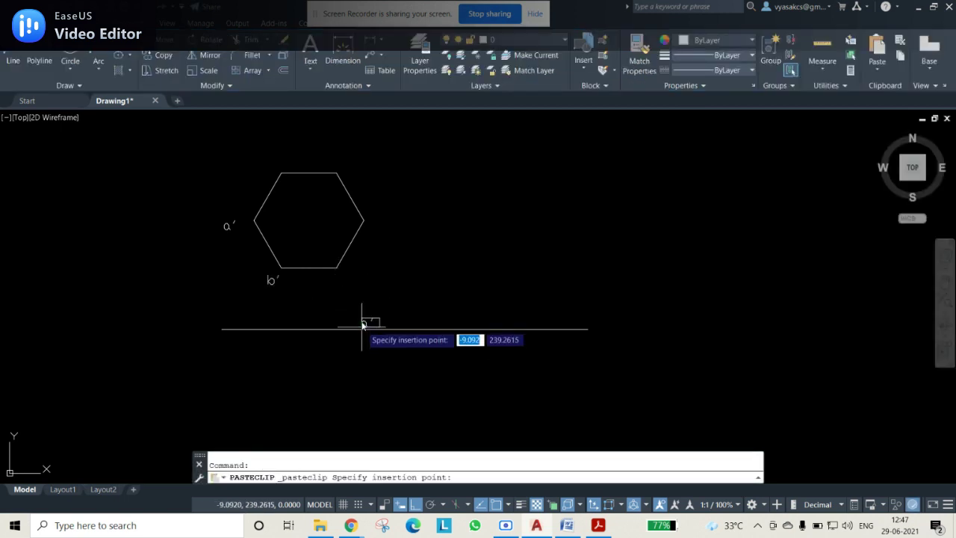
{"action": "left_click", "coordinate": [344, 285]}
{"action": "left_click", "coordinate": [348, 285]}
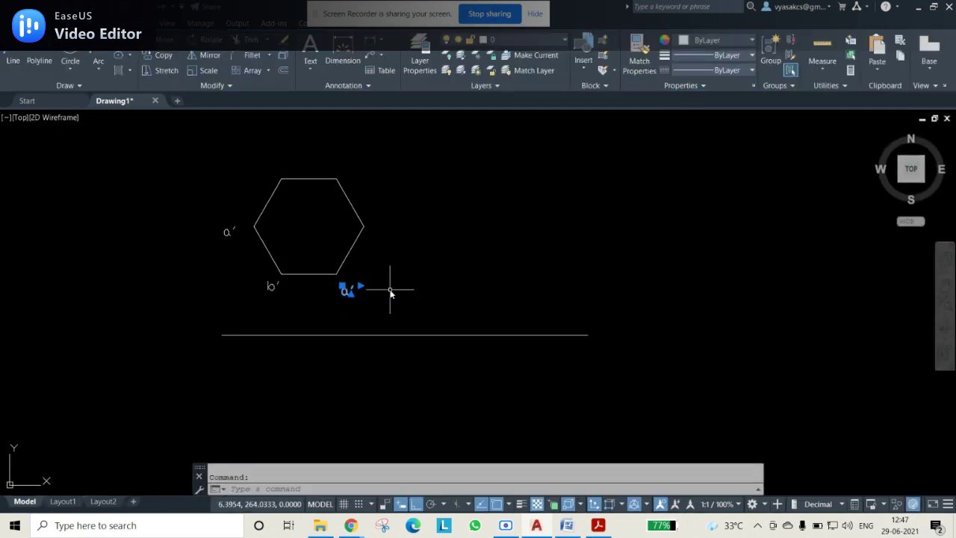
{"action": "key", "text": "ctrl+v"}
{"action": "left_click", "coordinate": [372, 225]}
{"action": "key", "text": "ctrl+v"}
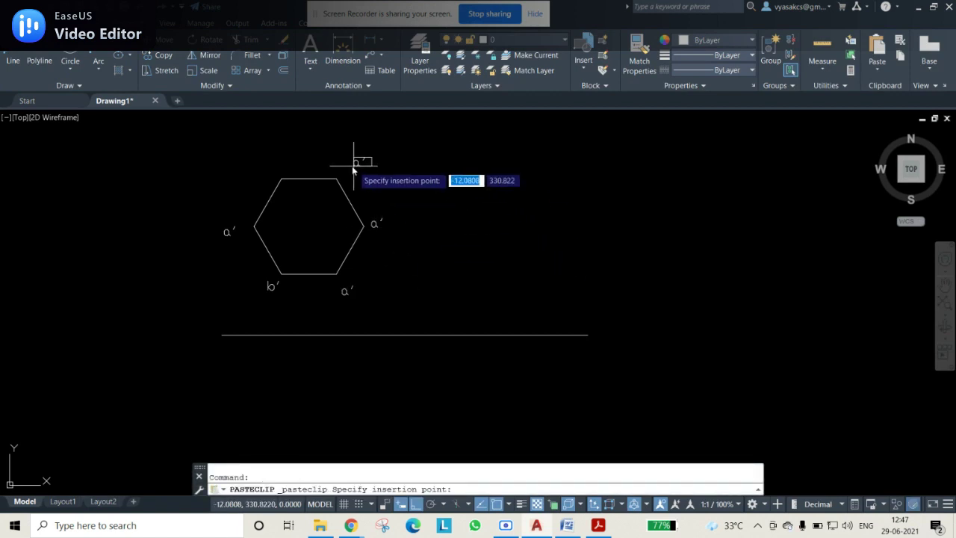
{"action": "left_click", "coordinate": [351, 170]}
{"action": "key", "text": "ctrl+v"}
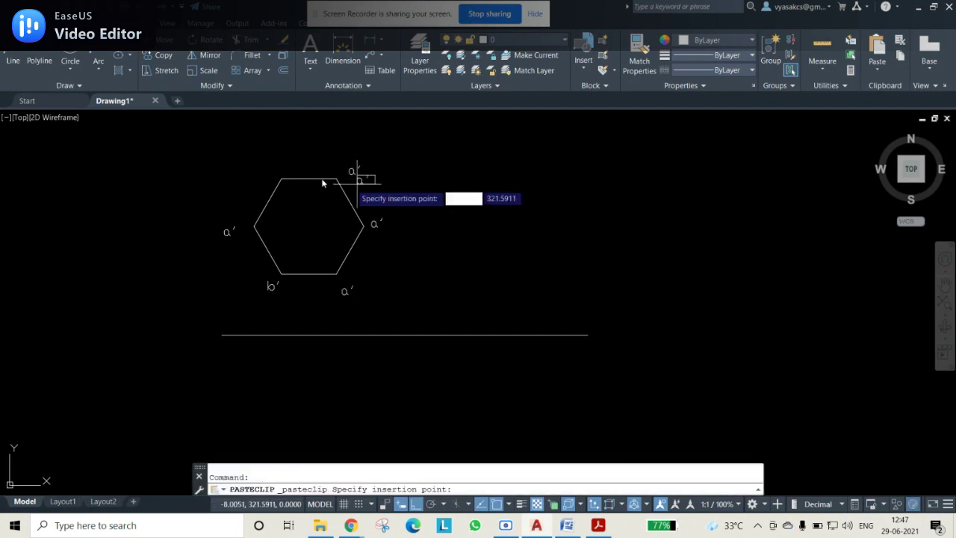
{"action": "left_click", "coordinate": [268, 175]}
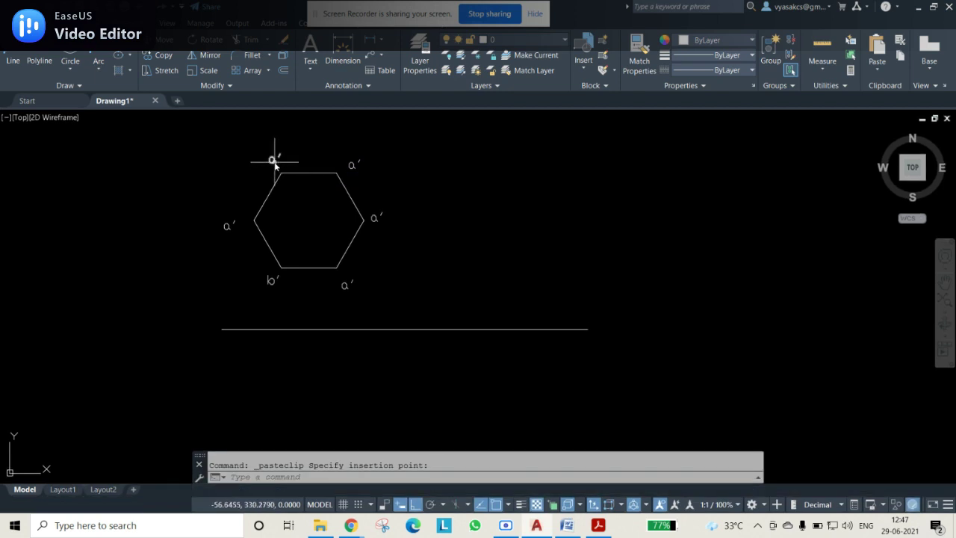
- Change the upper-left corner's label to f' and the upper-right corner's label to e'
{"action": "double_click", "coordinate": [274, 161]}
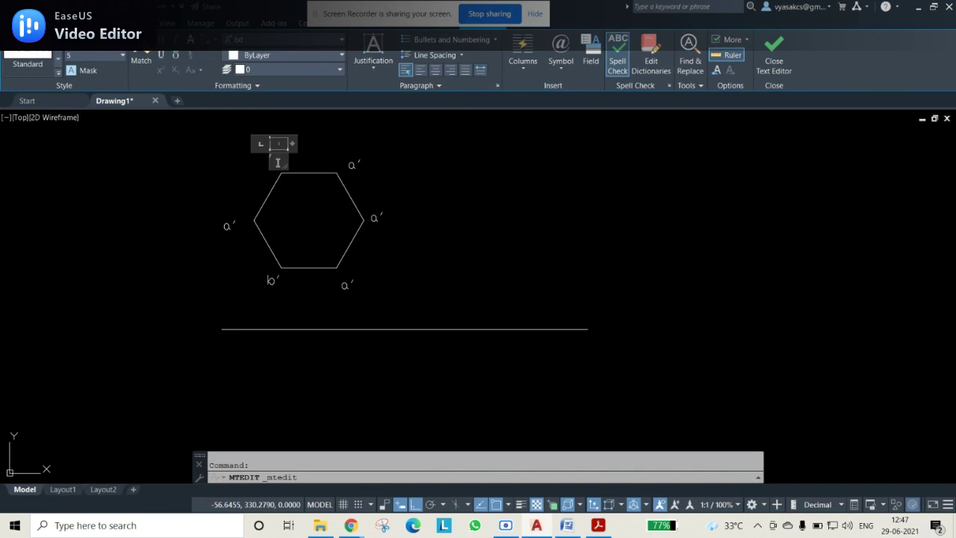
{"action": "type", "text": "f"}
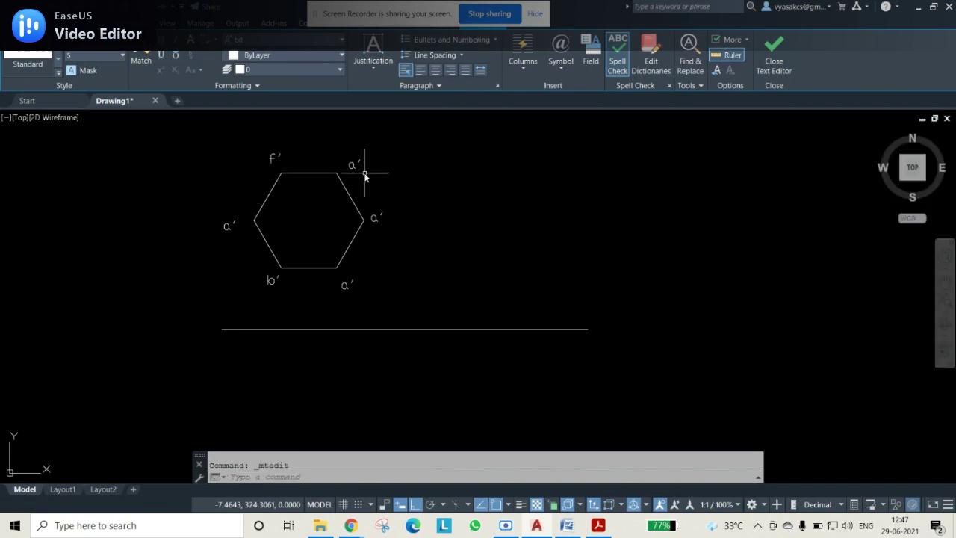
{"action": "left_click", "coordinate": [361, 167]}
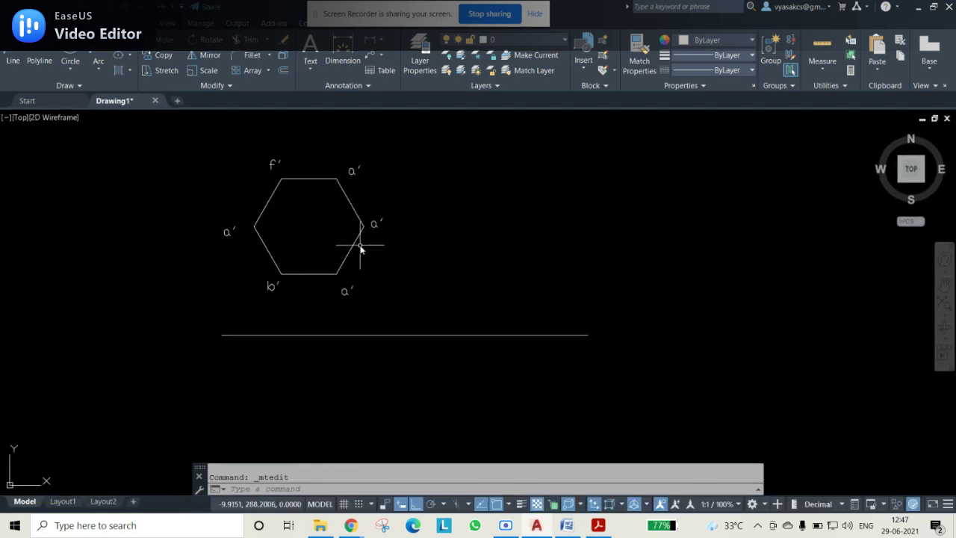
{"action": "double_click", "coordinate": [355, 173]}
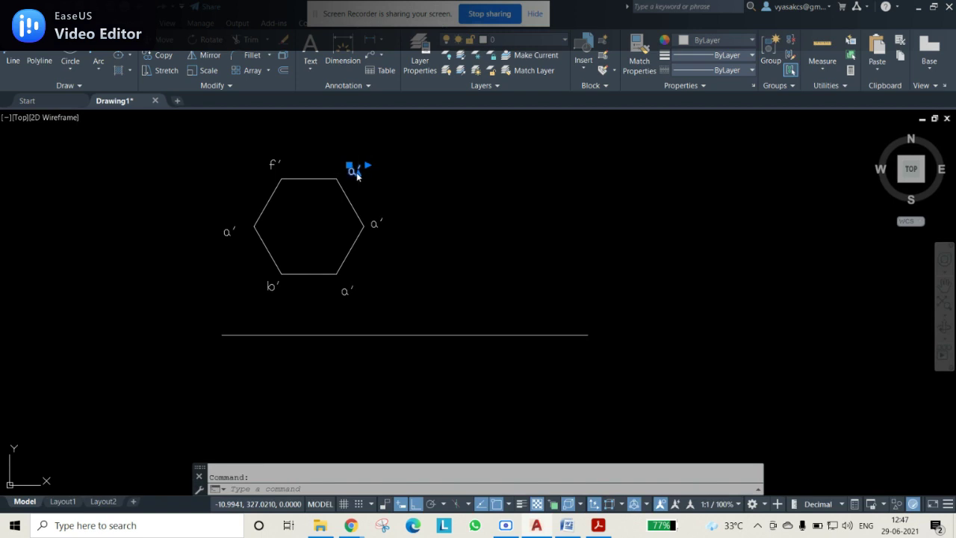
{"action": "left_click", "coordinate": [384, 222]}
- Change the right corner's label to d' and the lower-right corner's label to c'
{"action": "left_click", "coordinate": [375, 225]}
{"action": "double_click", "coordinate": [373, 226]}
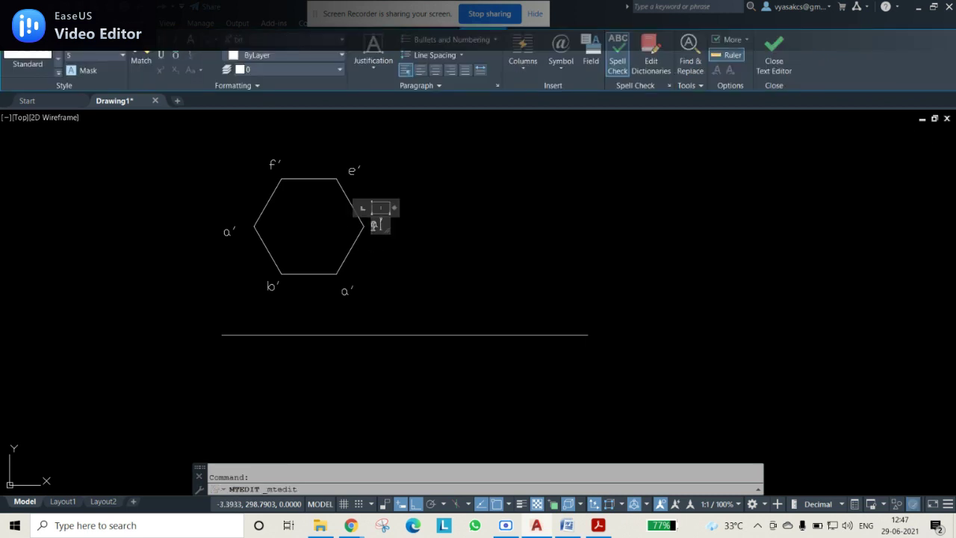
{"action": "left_click", "coordinate": [359, 298]}
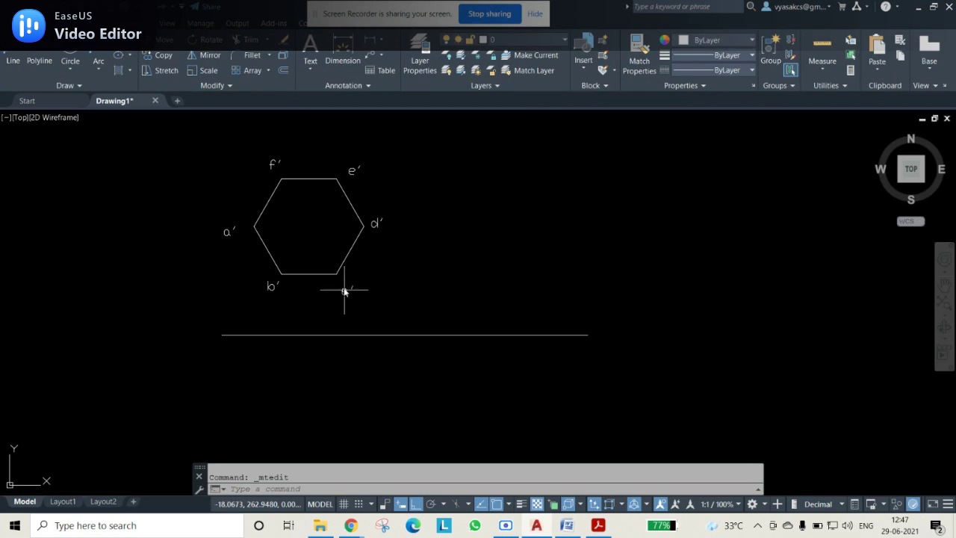
{"action": "double_click", "coordinate": [345, 285]}
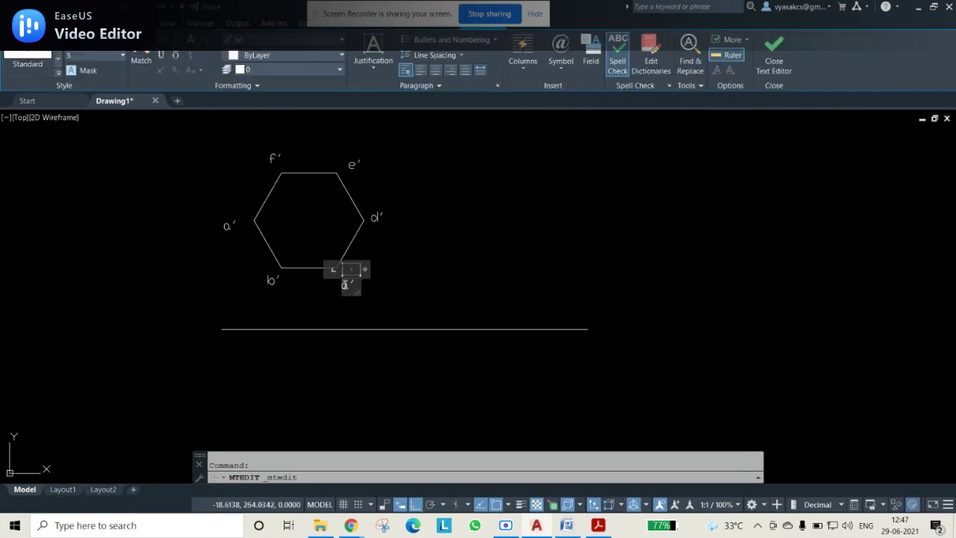
{"action": "left_click", "coordinate": [409, 278]}
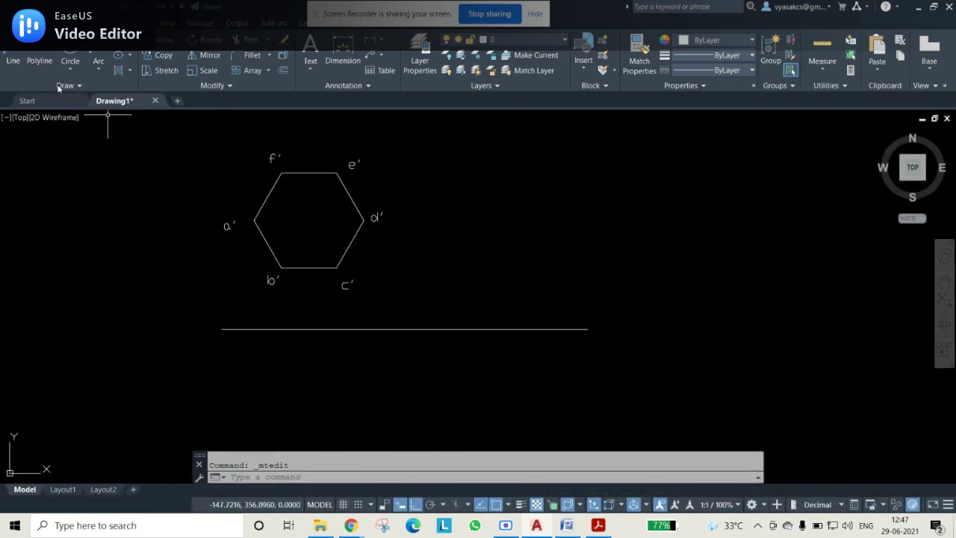
- Draw the hexagon's horizontal diagonal as a line from corner a' to corner d'
{"action": "left_click", "coordinate": [15, 57]}
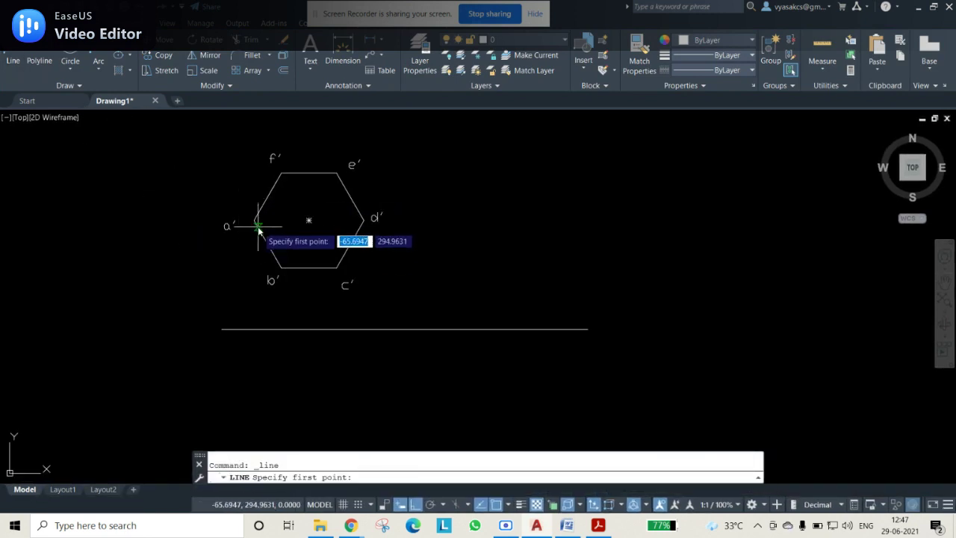
{"action": "left_click", "coordinate": [254, 221]}
{"action": "left_click", "coordinate": [364, 220]}
{"action": "key", "text": "Escape"}
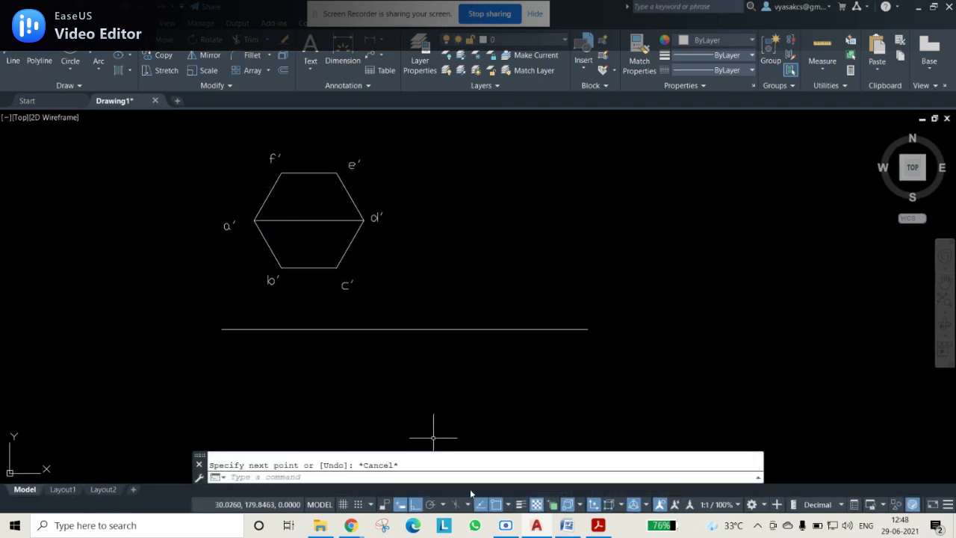
- Check the diagonal's inclination to HP in question 18 in Word and return to AutoCAD
{"action": "left_click", "coordinate": [566, 526]}
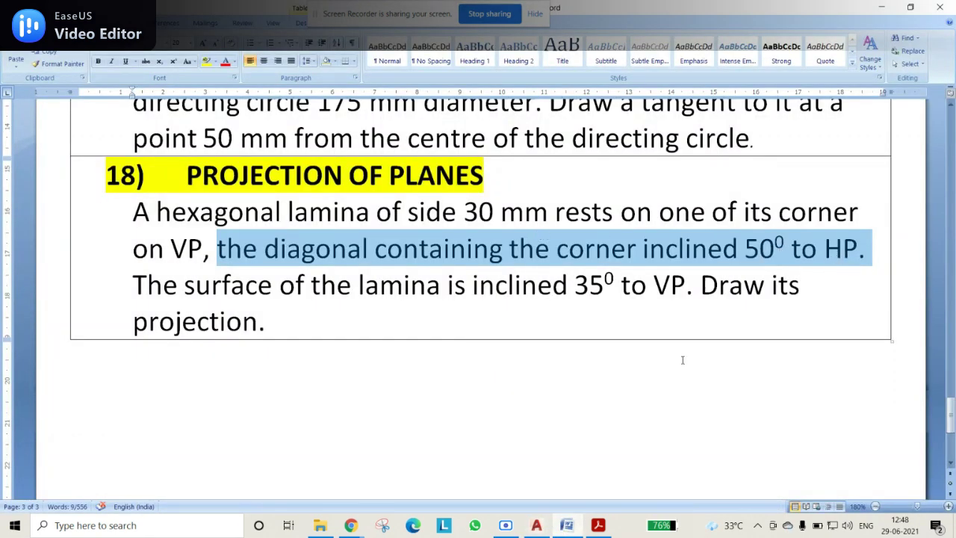
{"action": "left_click", "coordinate": [536, 526]}
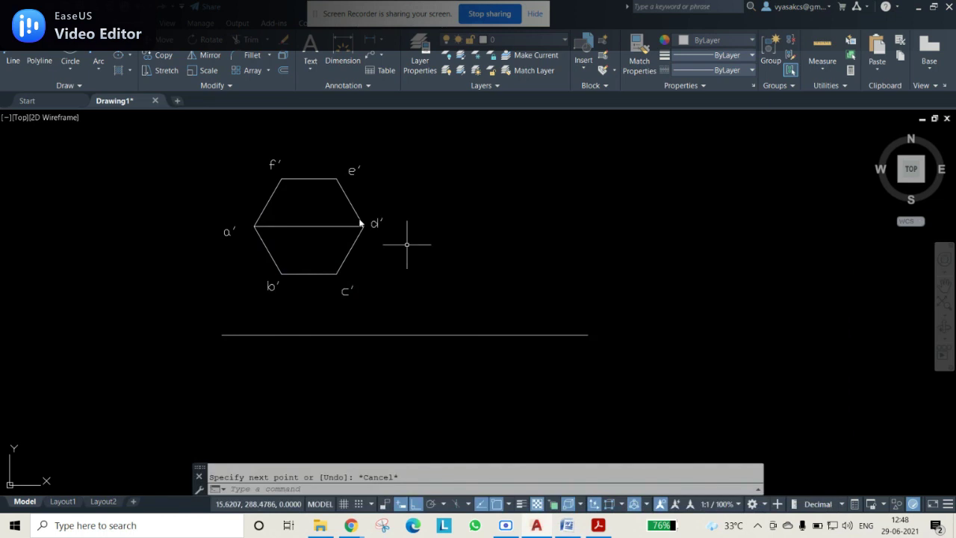
- Draw a line over the horizontal reference line, from a point near its middle to its right end
{"action": "left_click", "coordinate": [15, 52]}
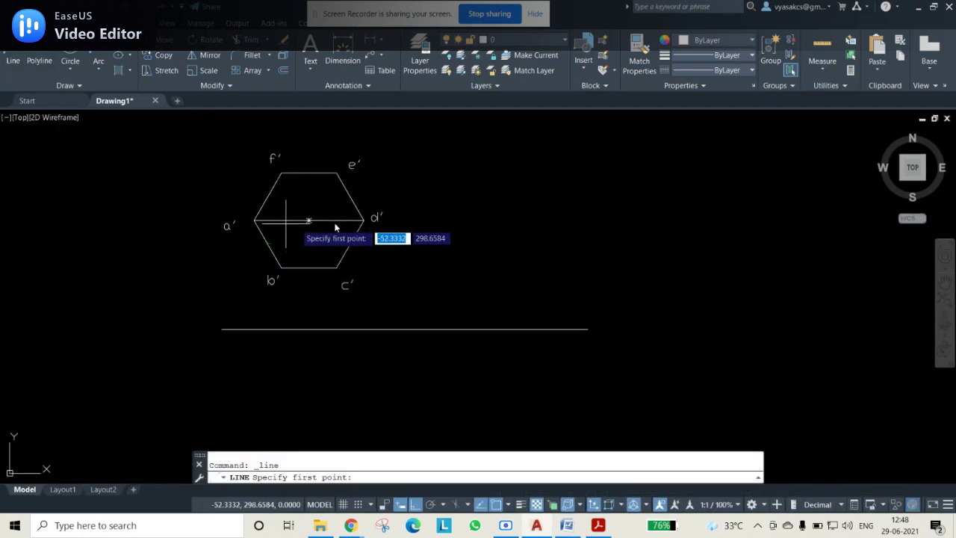
{"action": "key", "text": "Escape"}
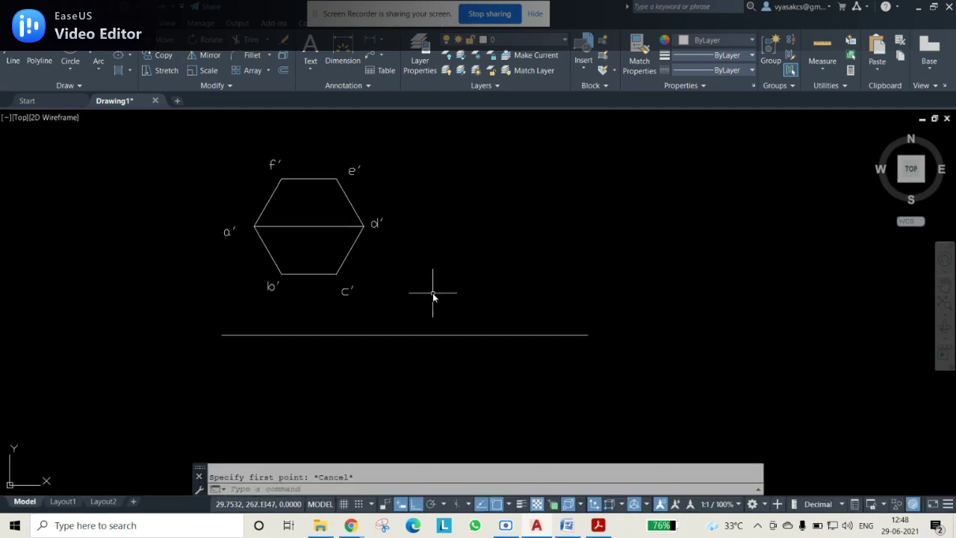
{"action": "left_click", "coordinate": [13, 60]}
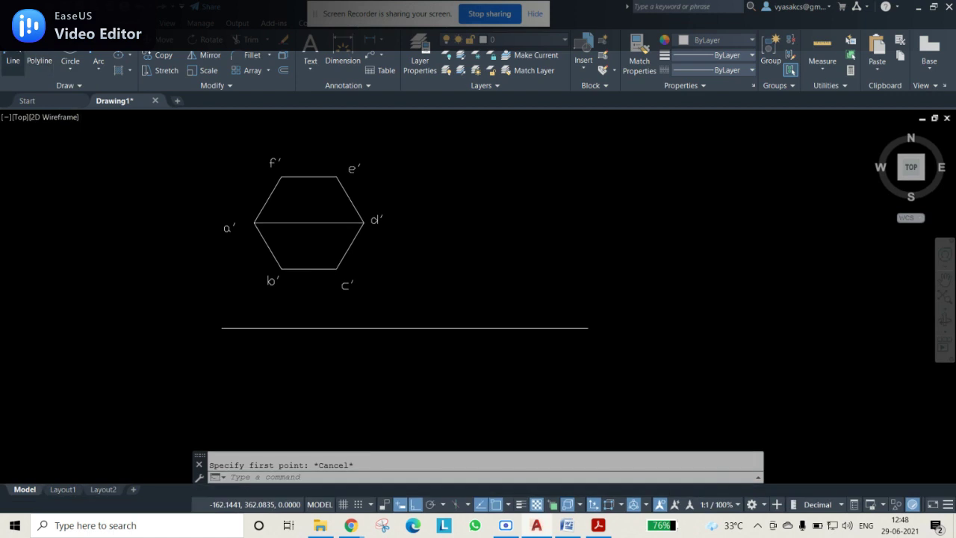
{"action": "left_click", "coordinate": [380, 330]}
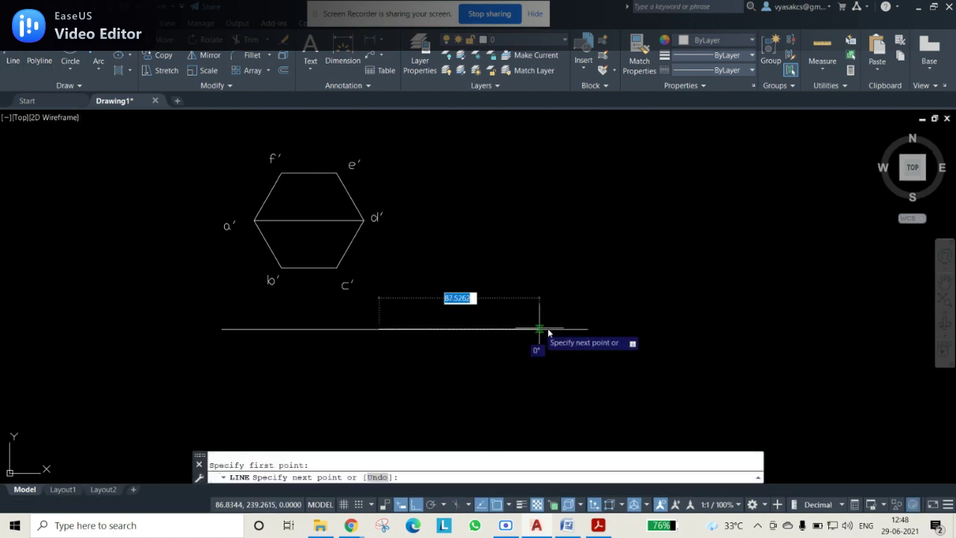
{"action": "left_click", "coordinate": [589, 329]}
{"action": "key", "text": "Return"}
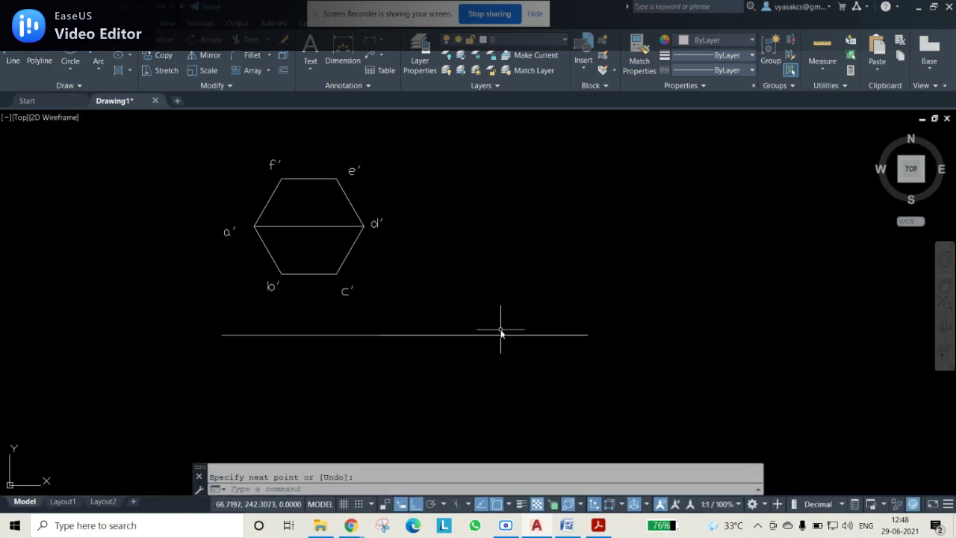
- Check the diagonal's angle in question 18 in Word and rotate the overlaid line 50° about its left endpoint in AutoCAD
{"action": "left_click", "coordinate": [492, 334]}
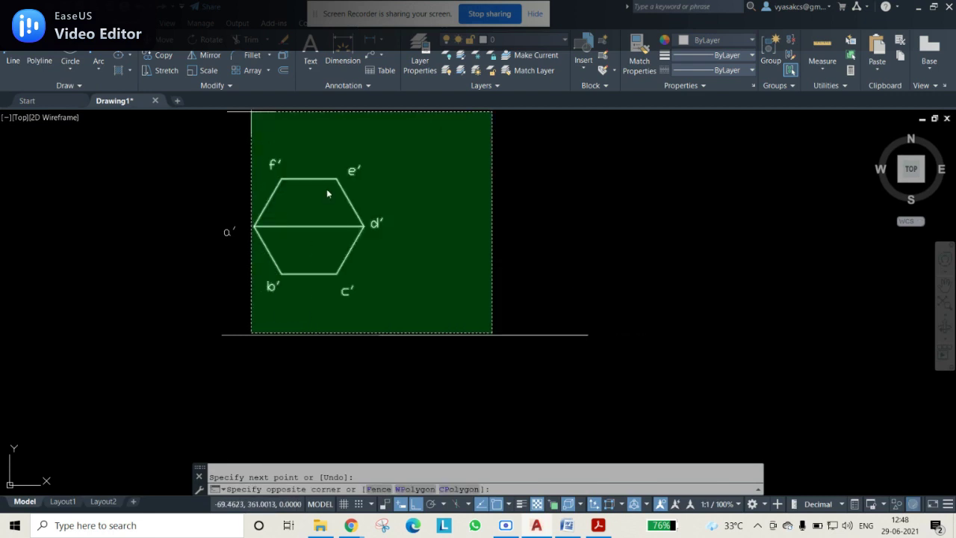
{"action": "left_click", "coordinate": [535, 301]}
{"action": "left_click", "coordinate": [346, 316]}
{"action": "left_click", "coordinate": [603, 372]}
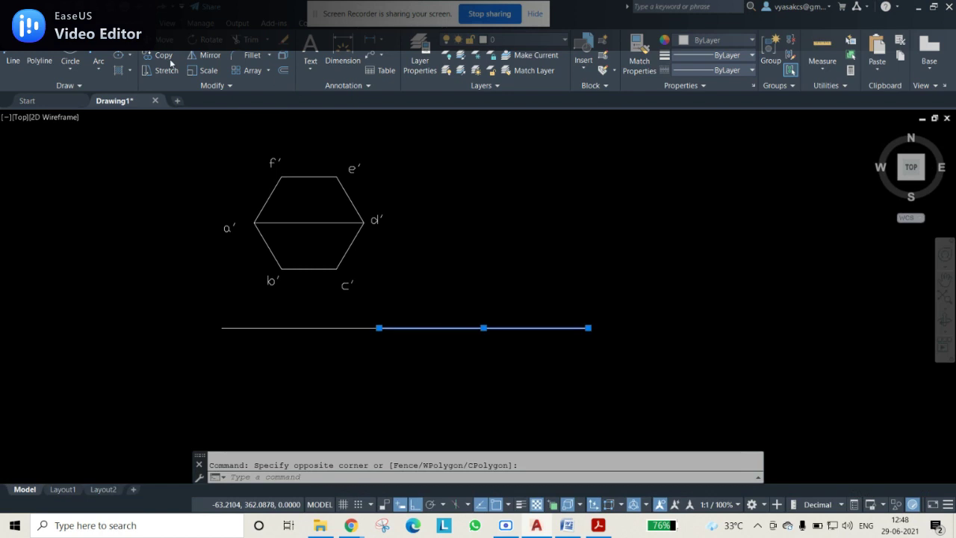
{"action": "left_click", "coordinate": [206, 40]}
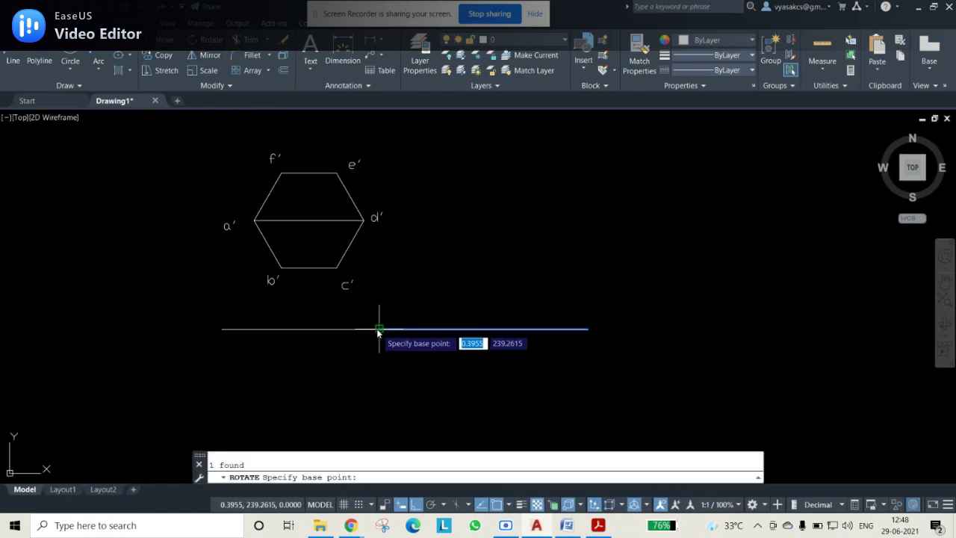
{"action": "left_click", "coordinate": [380, 329]}
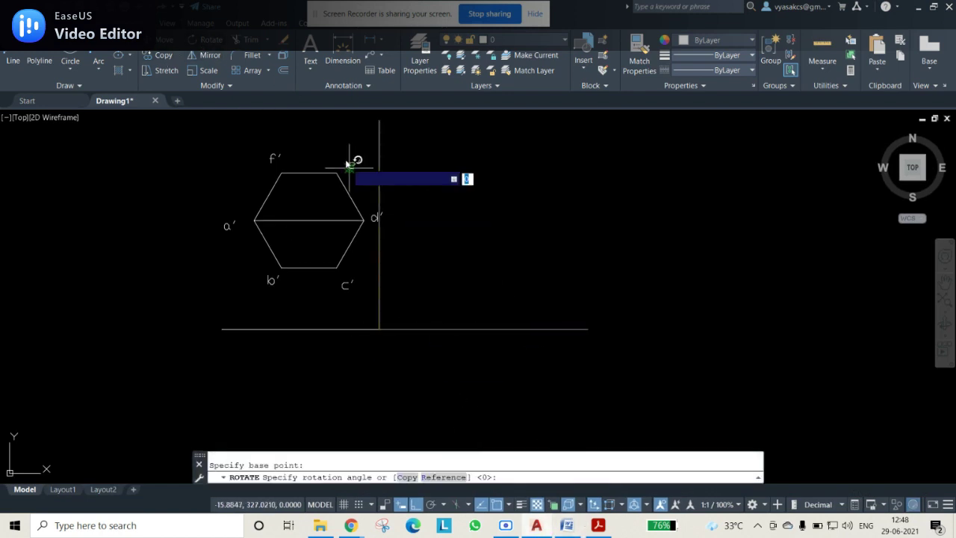
{"action": "left_click", "coordinate": [567, 525]}
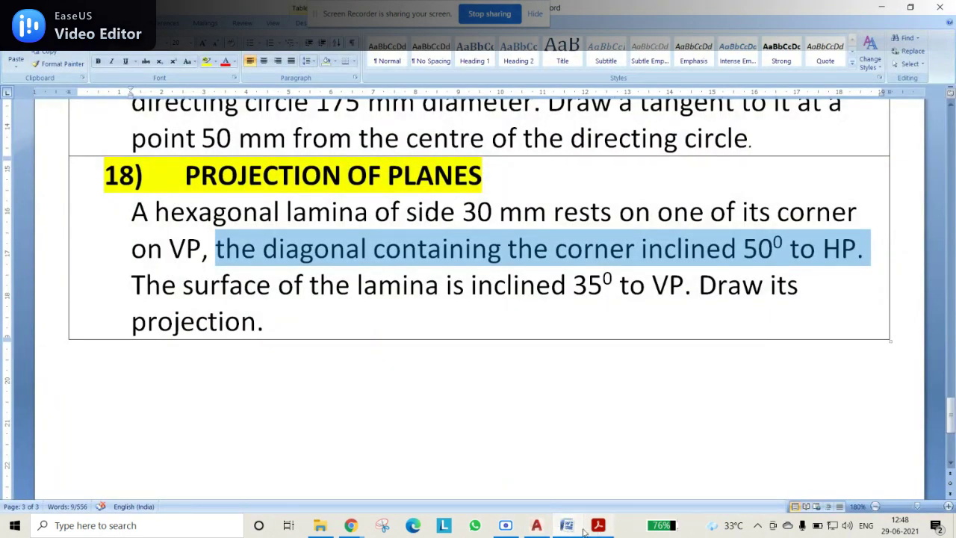
{"action": "left_click", "coordinate": [567, 525]}
{"action": "type", "text": "50"}
{"action": "key", "text": "Return"}
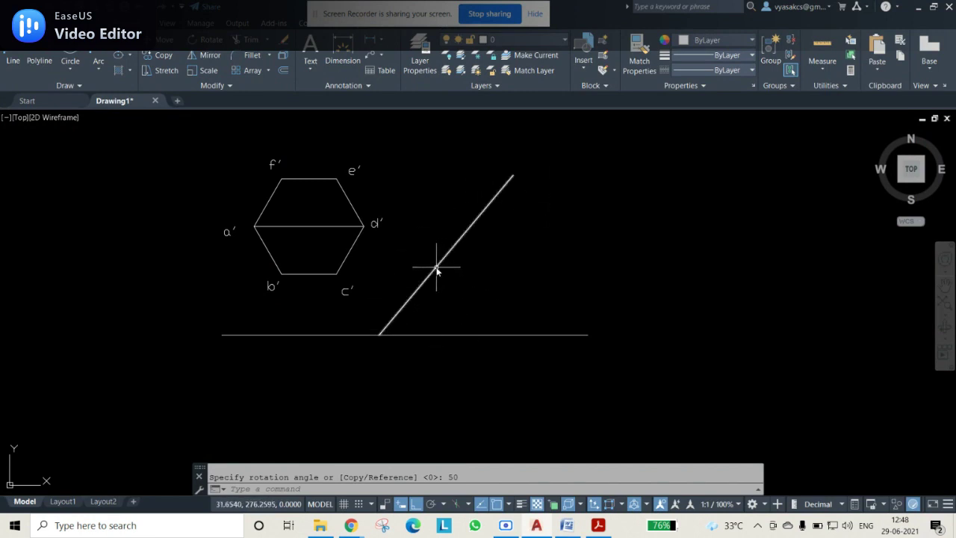
- Rotate the hexagon with its diagonal and corner labels by 50° about corner a'
{"action": "left_click", "coordinate": [173, 124]}
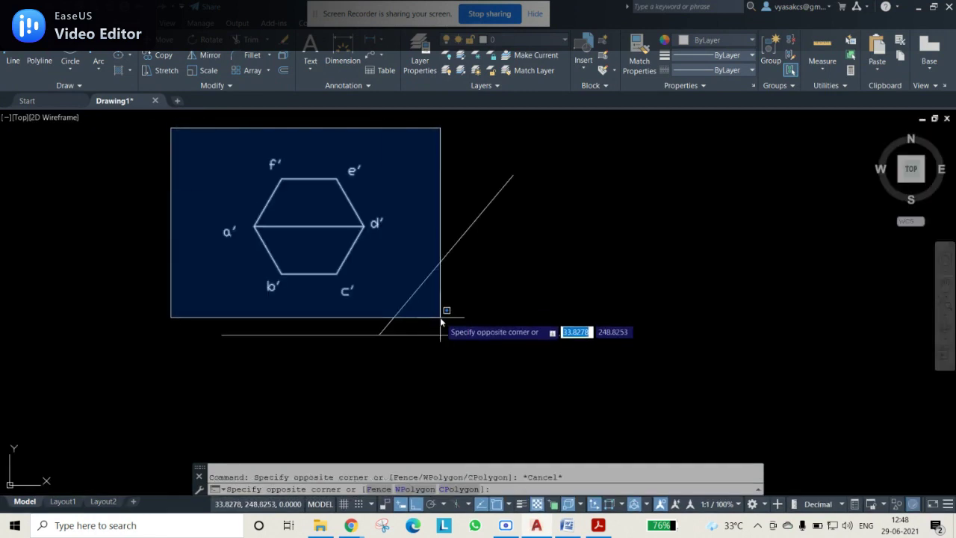
{"action": "left_click", "coordinate": [439, 321]}
{"action": "left_click", "coordinate": [211, 40]}
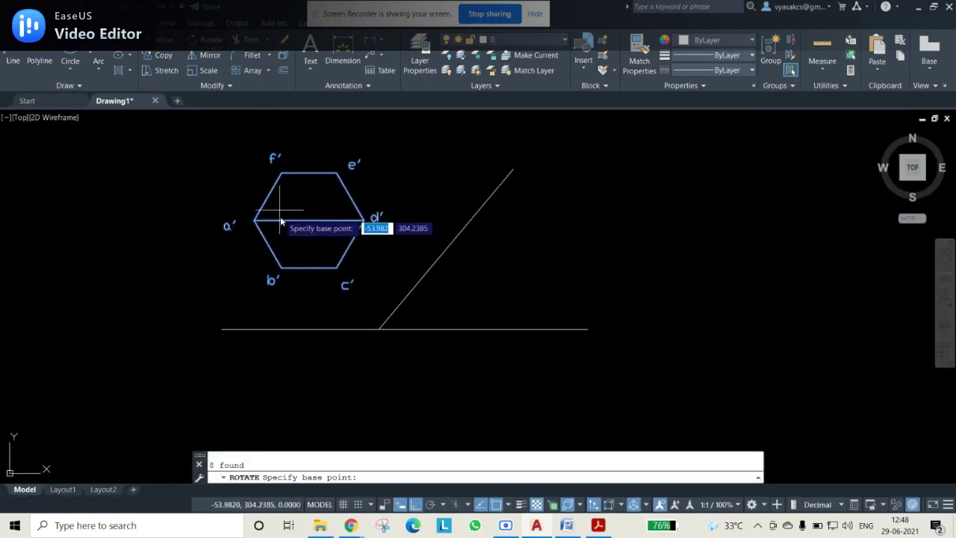
{"action": "left_click", "coordinate": [255, 221]}
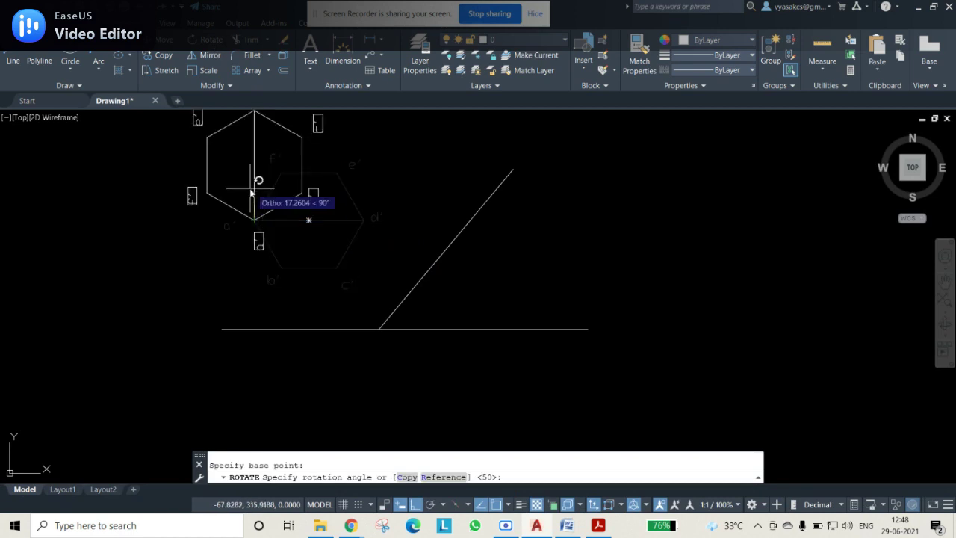
{"action": "type", "text": "50"}
{"action": "key", "text": "Return"}
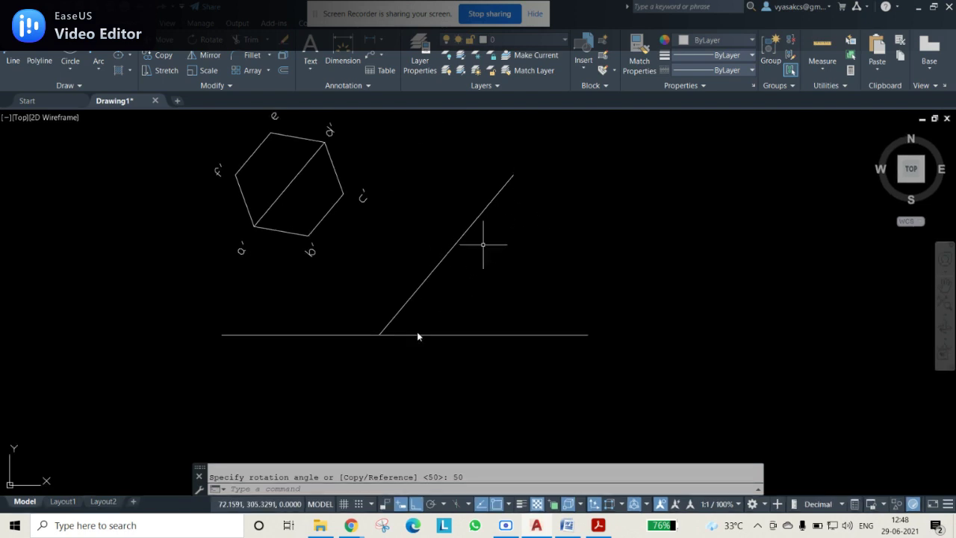
- Delete the inclined line that starts on the horizontal reference line
{"action": "left_click", "coordinate": [447, 256]}
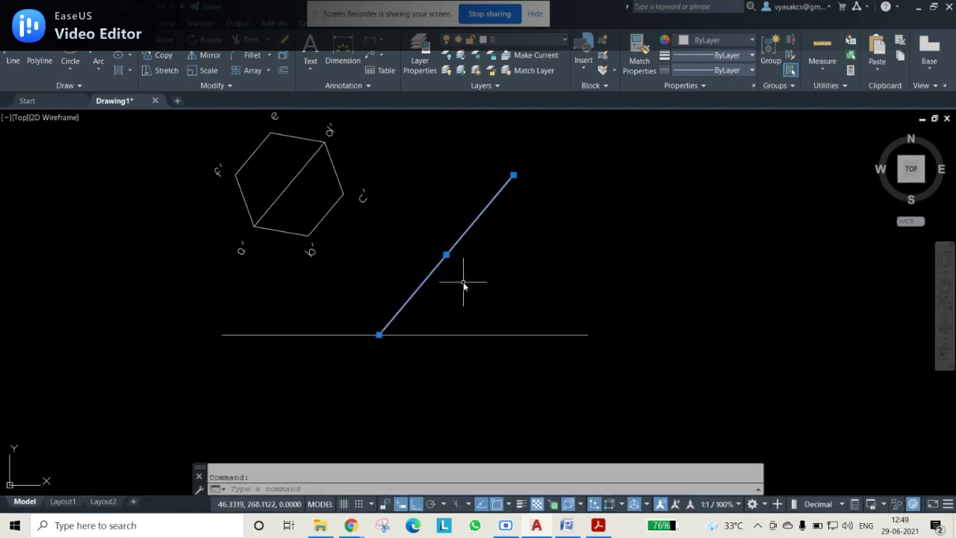
{"action": "key", "text": "Delete"}
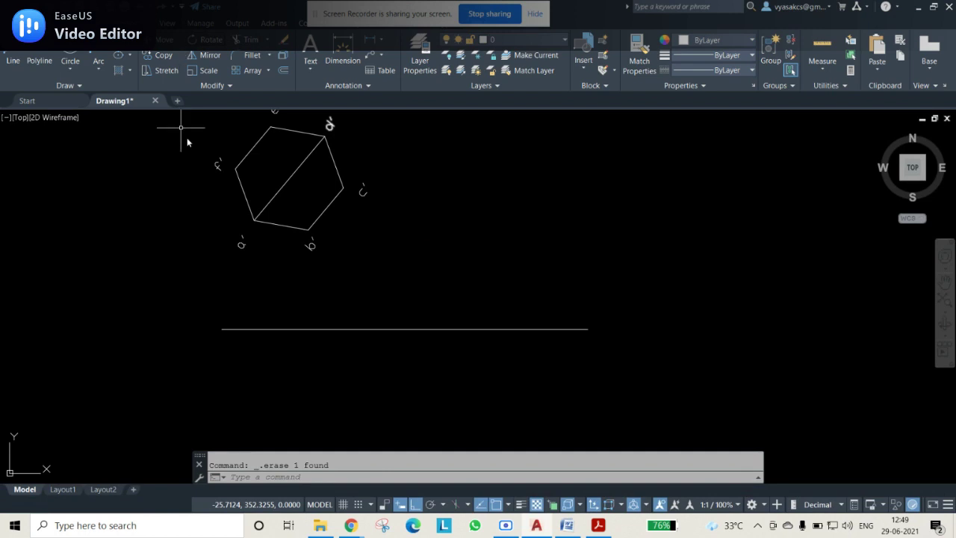
- Move the rotated hexagon with its diagonal and labels straight down, closer to the horizontal reference line, using corner a' as base point
{"action": "scroll", "coordinate": [275, 213], "scroll_direction": "down", "scroll_amount": 2}
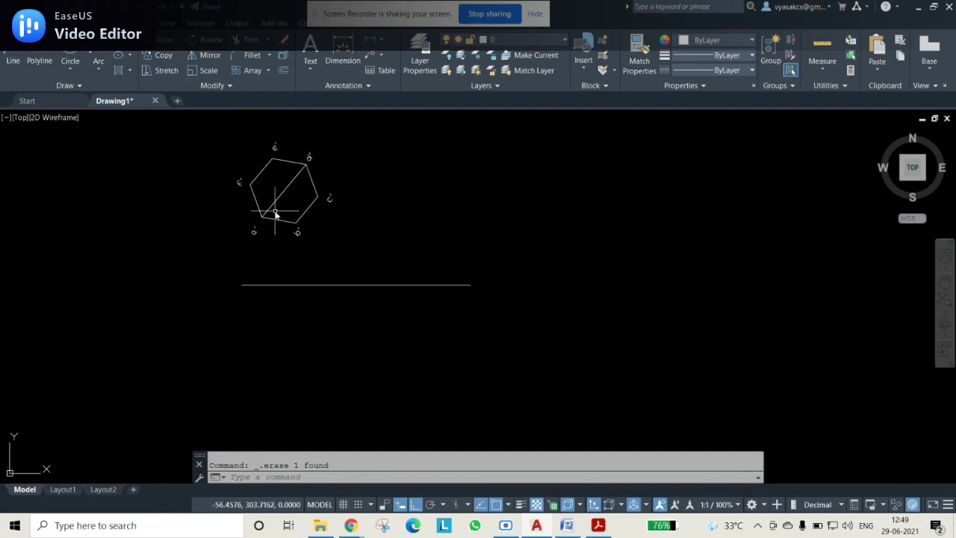
{"action": "left_click", "coordinate": [213, 133]}
{"action": "left_click", "coordinate": [370, 258]}
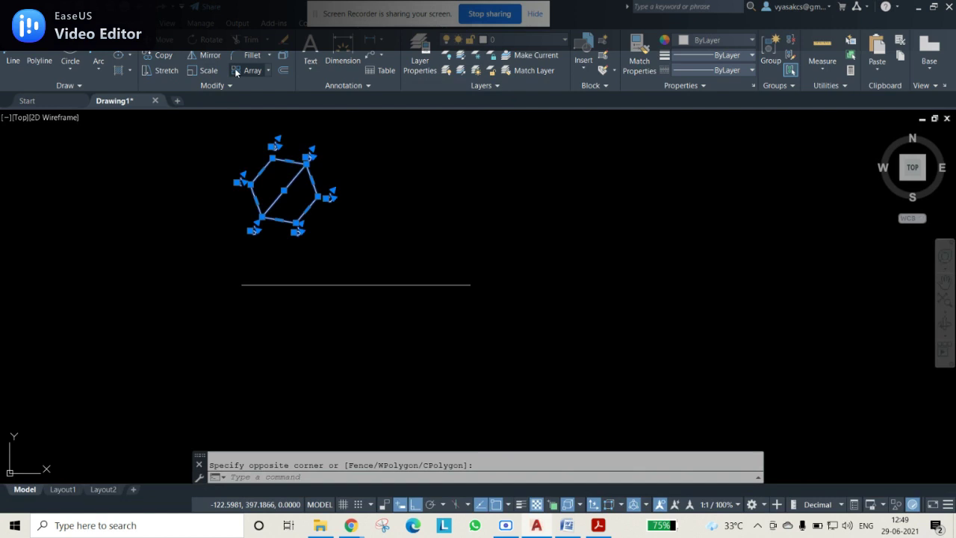
{"action": "left_click", "coordinate": [164, 39]}
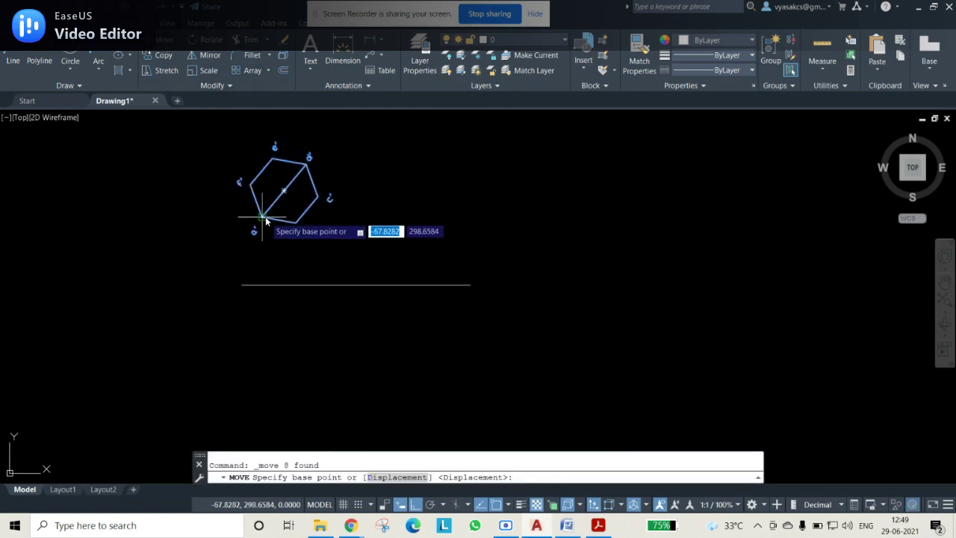
{"action": "left_click", "coordinate": [262, 217]}
{"action": "left_click", "coordinate": [263, 267]}
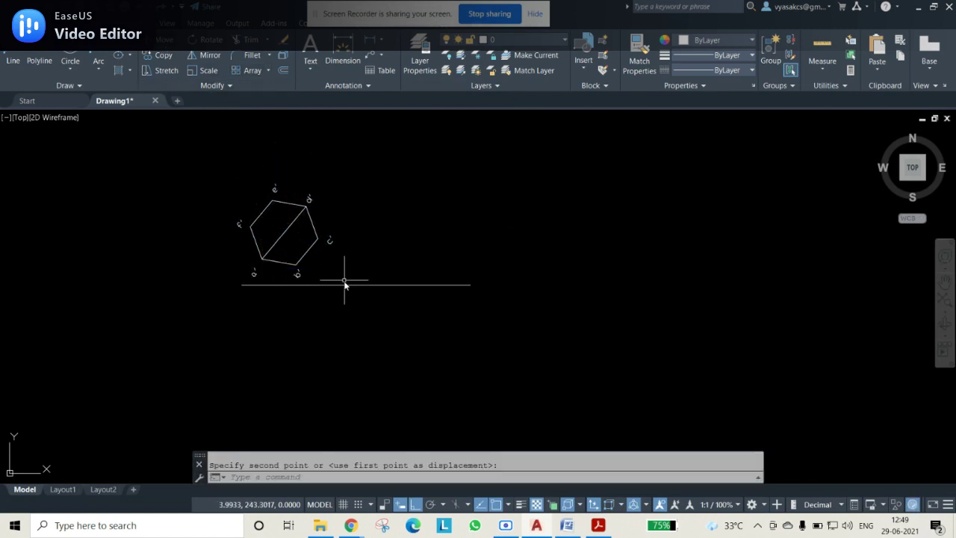
{"action": "key", "text": "Escape"}
- Draw a second horizontal line below the reference line, extending past both sides of the hexagon's width
{"action": "scroll", "coordinate": [391, 256], "scroll_direction": "down", "scroll_amount": 3}
{"action": "scroll", "coordinate": [358, 324], "scroll_direction": "up", "scroll_amount": 3}
{"action": "middle_click_drag", "start_coordinate": [307, 219], "coordinate": [358, 296]}
{"action": "scroll", "coordinate": [357, 296], "scroll_direction": "up", "scroll_amount": 2}
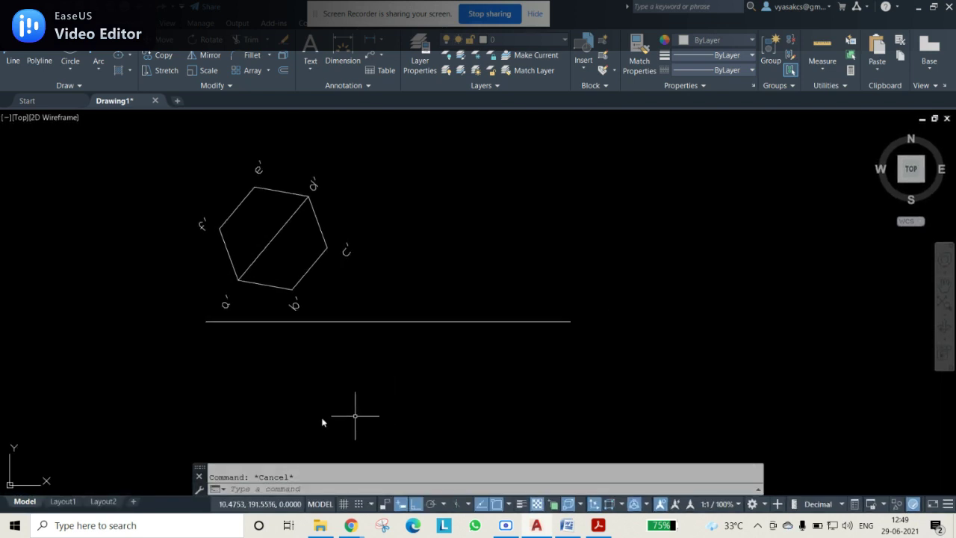
{"action": "left_click", "coordinate": [13, 62]}
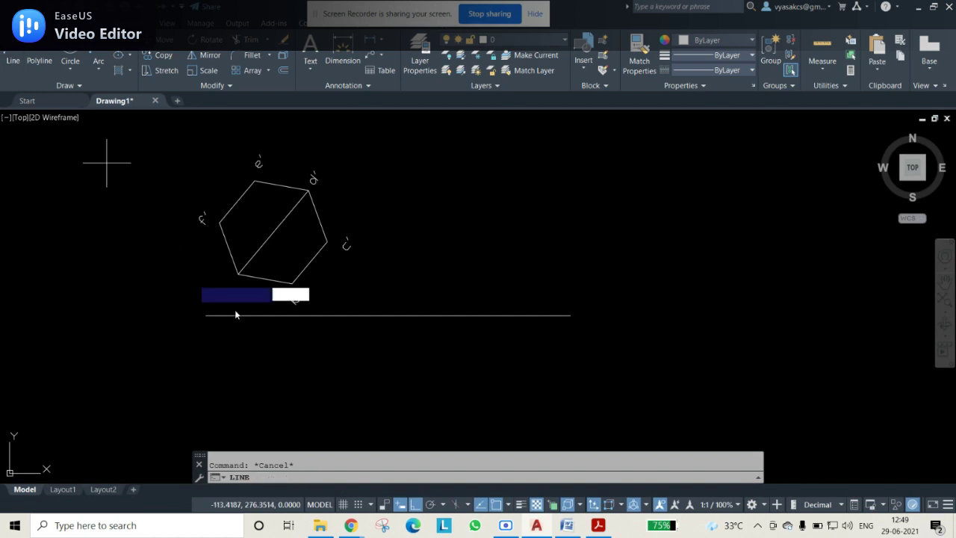
{"action": "left_click", "coordinate": [175, 388]}
{"action": "left_click", "coordinate": [421, 389]}
{"action": "key", "text": "Escape"}
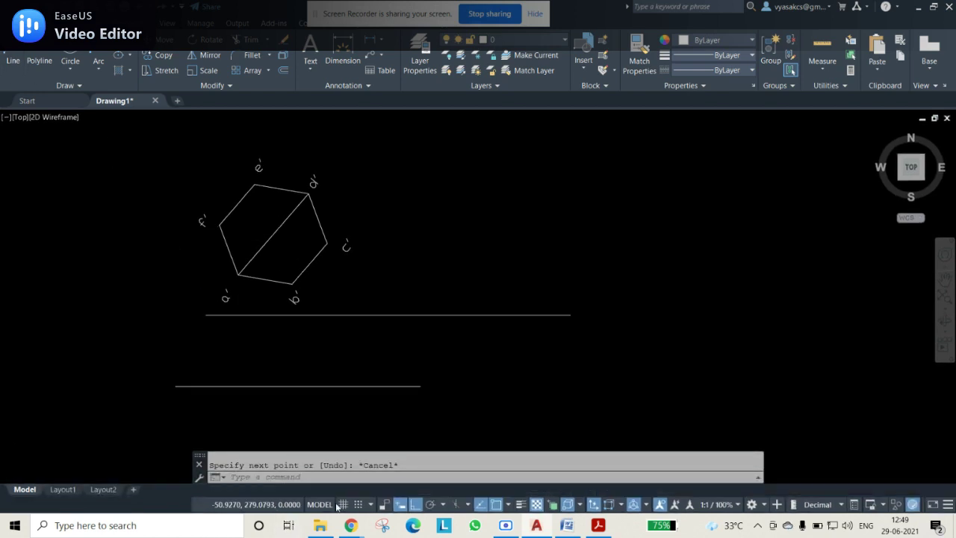
- Set the object color to 247,242,129 and draw a vertical projector from corner f' down to the lower horizontal line
{"action": "left_click", "coordinate": [13, 62]}
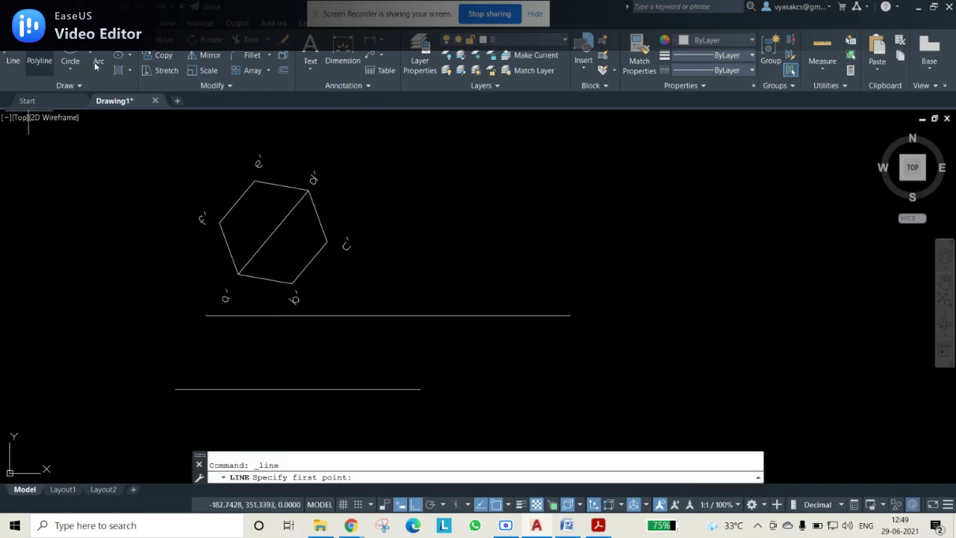
{"action": "left_click", "coordinate": [695, 45]}
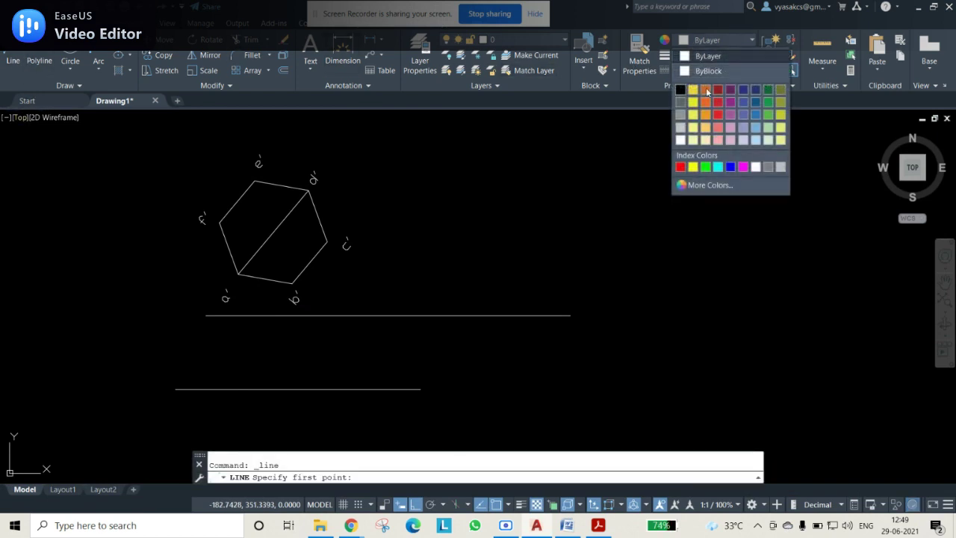
{"action": "left_click", "coordinate": [705, 90]}
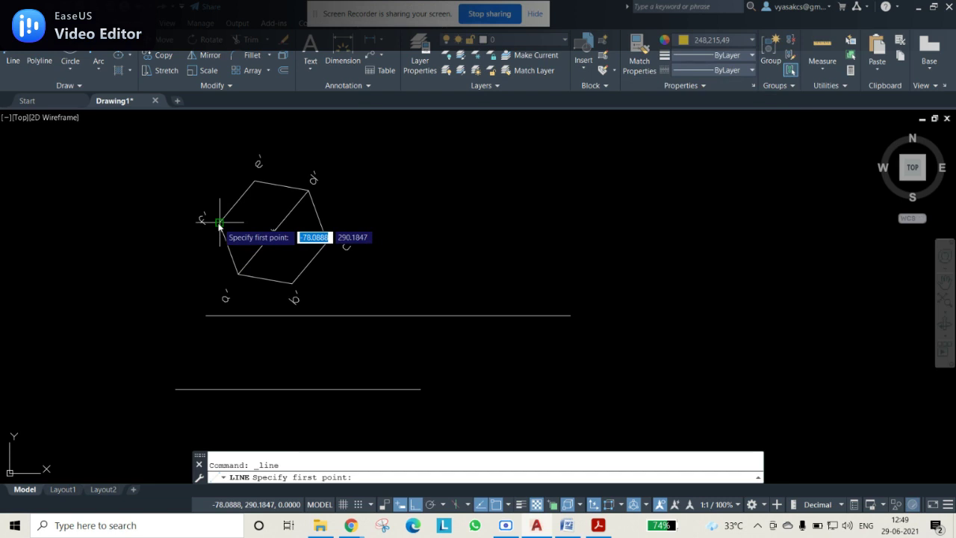
{"action": "left_click", "coordinate": [724, 43]}
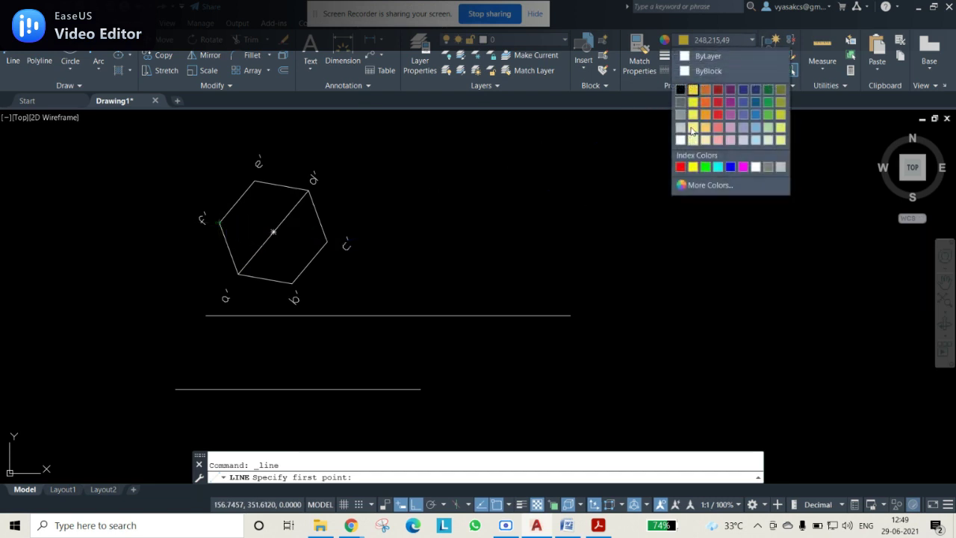
{"action": "left_click", "coordinate": [693, 131]}
{"action": "left_click", "coordinate": [221, 221]}
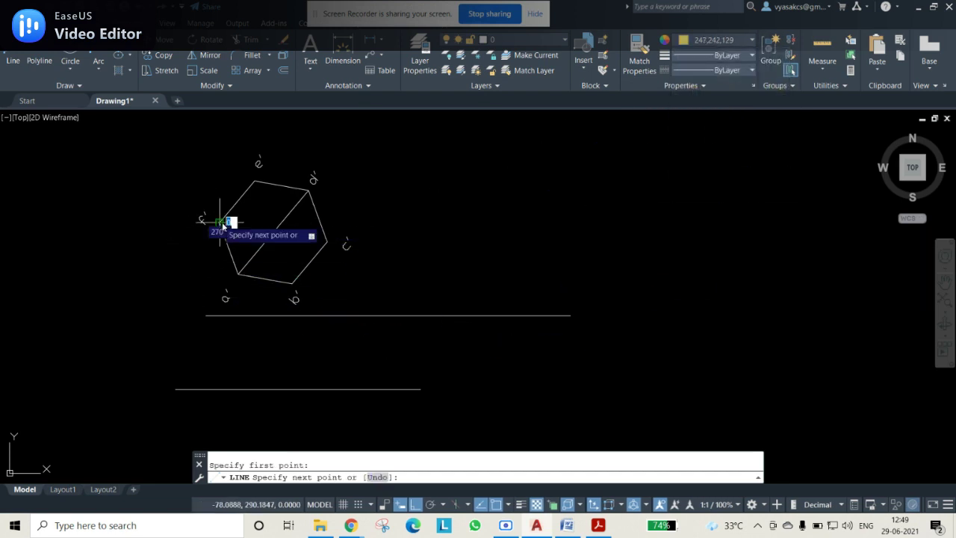
{"action": "left_click", "coordinate": [220, 389]}
{"action": "key", "text": "Return"}
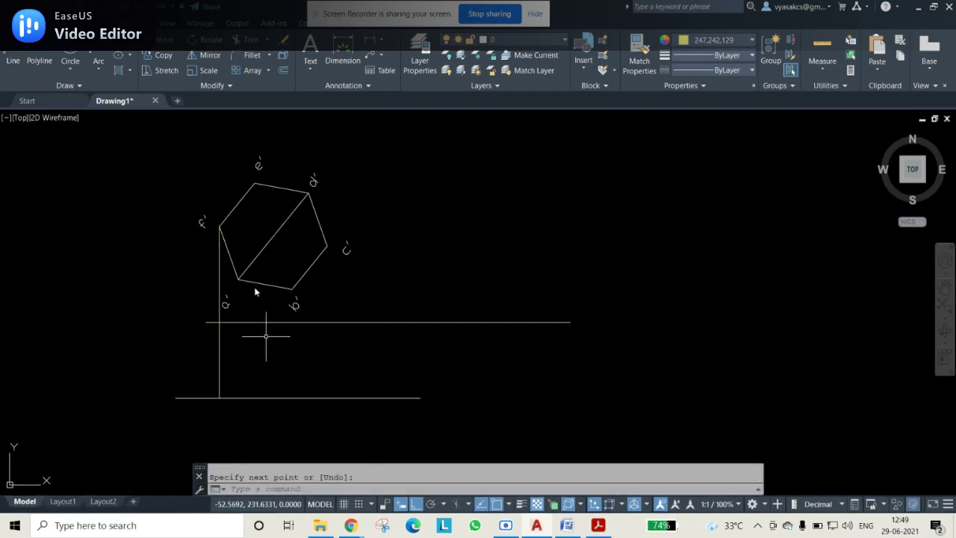
- Draw vertical projectors from corners a' and e' down to the lower horizontal line
{"action": "key", "text": "Return"}
{"action": "left_click", "coordinate": [238, 273]}
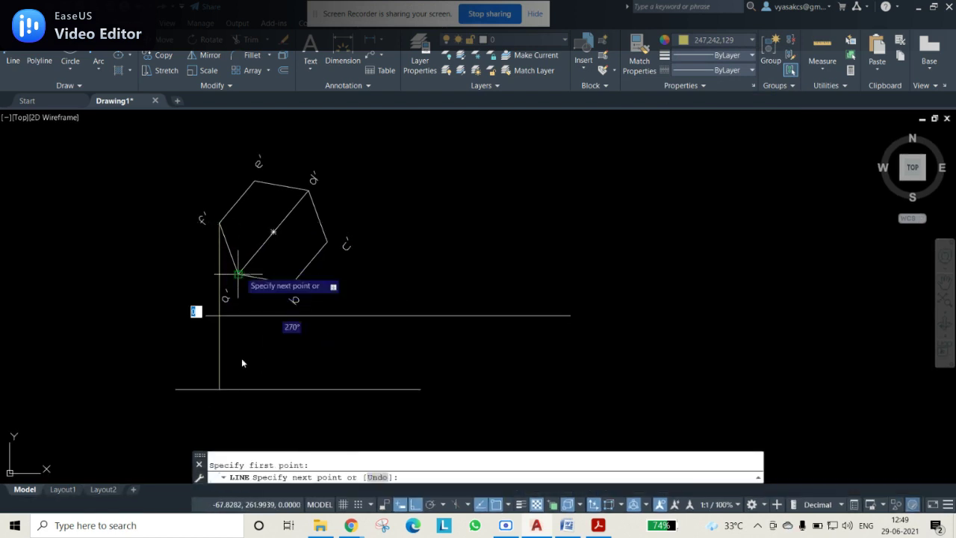
{"action": "left_click", "coordinate": [239, 391]}
{"action": "key", "text": "Escape"}
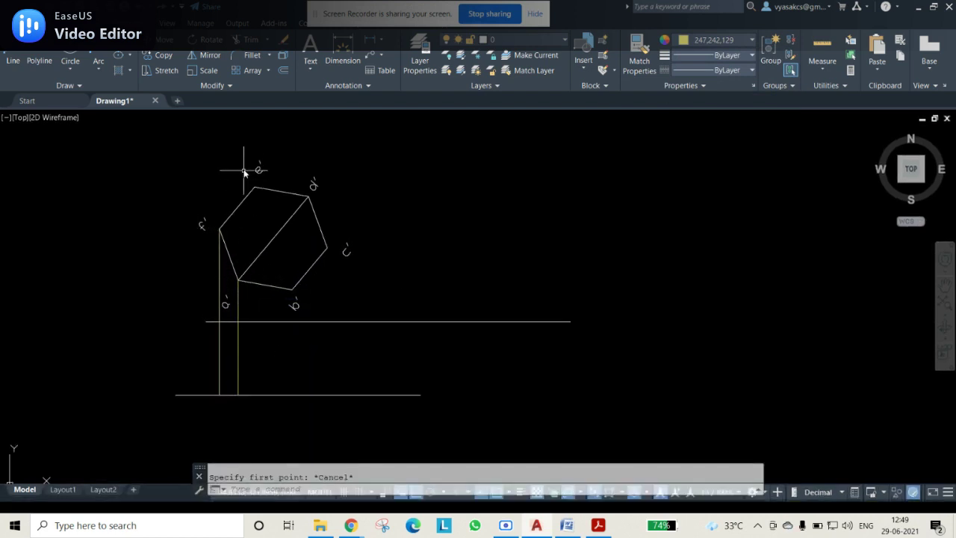
{"action": "key", "text": "Return"}
{"action": "left_click", "coordinate": [255, 181]}
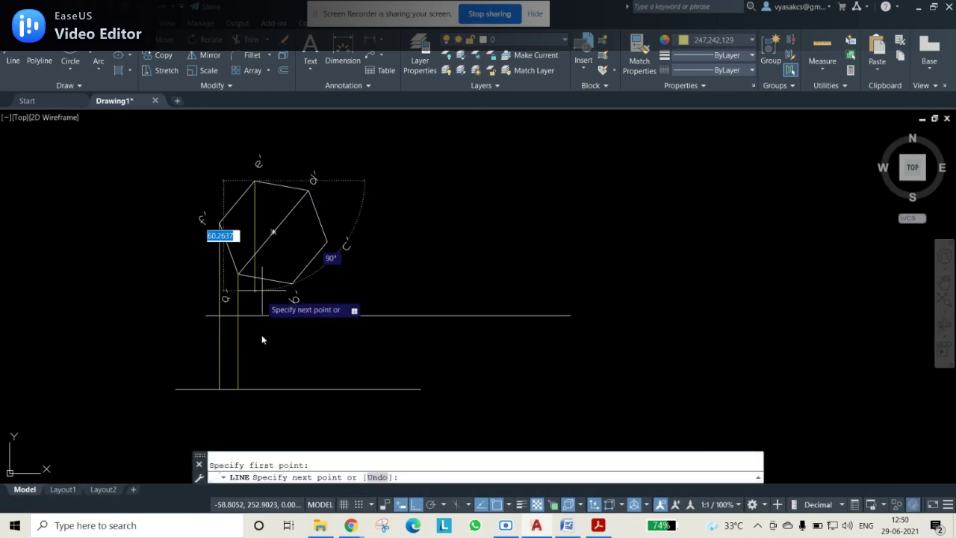
{"action": "left_click", "coordinate": [263, 389]}
{"action": "key", "text": "Return"}
- Draw a vertical projector from corner d' down to the lower horizontal line
{"action": "left_click", "coordinate": [309, 196]}
{"action": "key", "text": "Escape"}
{"action": "left_click", "coordinate": [308, 198]}
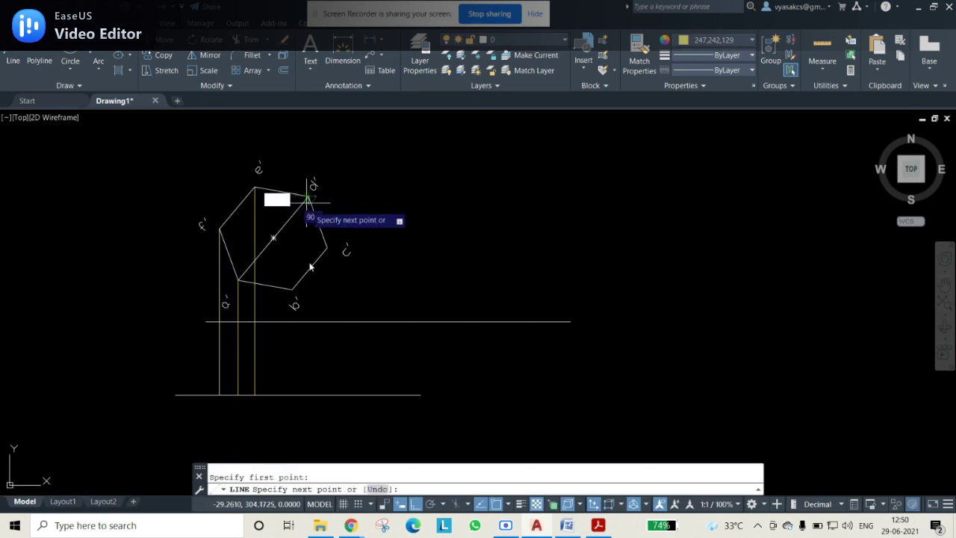
{"action": "left_click", "coordinate": [309, 398]}
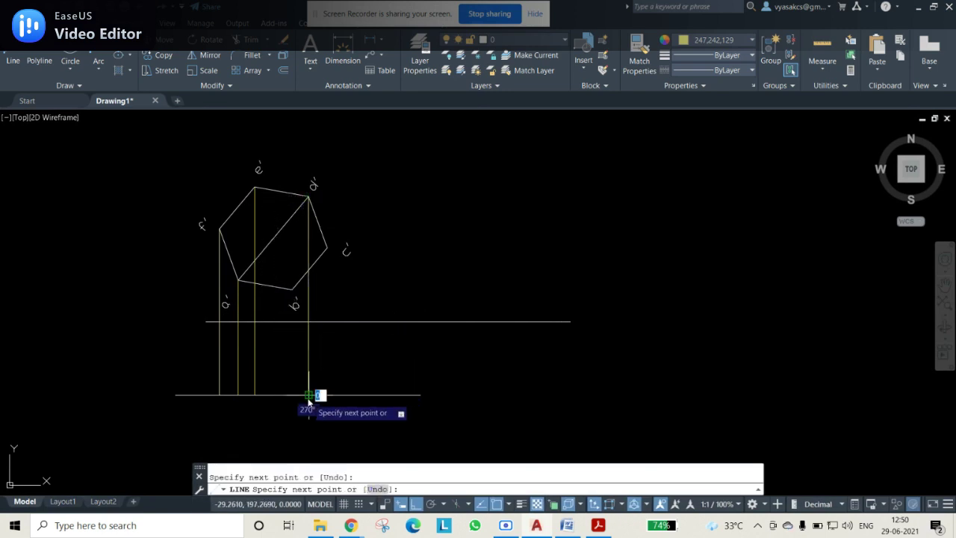
- Draw vertical projectors from corners b' and c' down to the lower horizontal line
{"action": "key", "text": "Return"}
{"action": "key", "text": "Return"}
{"action": "left_click", "coordinate": [292, 285]}
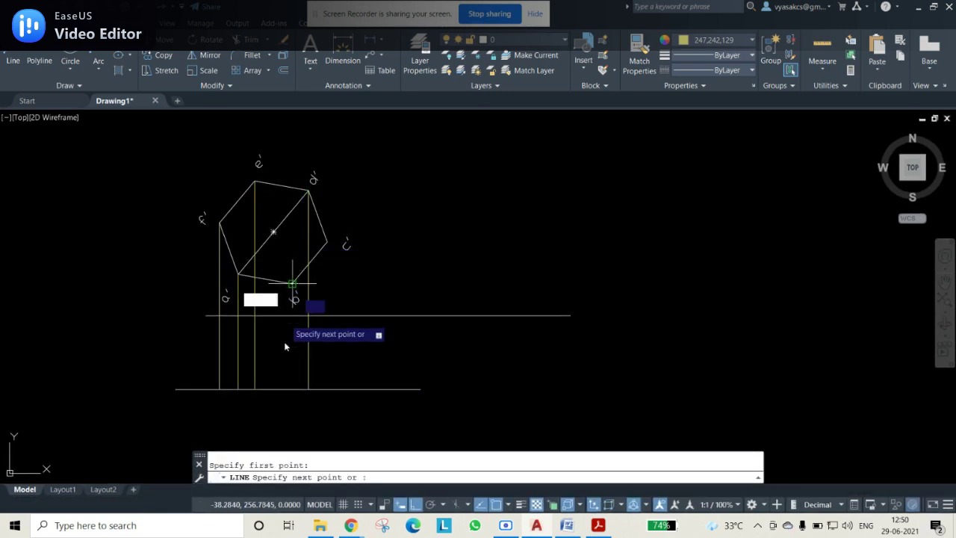
{"action": "left_click", "coordinate": [292, 390]}
{"action": "key", "text": "Return"}
{"action": "key", "text": "Return"}
{"action": "left_click", "coordinate": [328, 242]}
{"action": "left_click", "coordinate": [328, 389]}
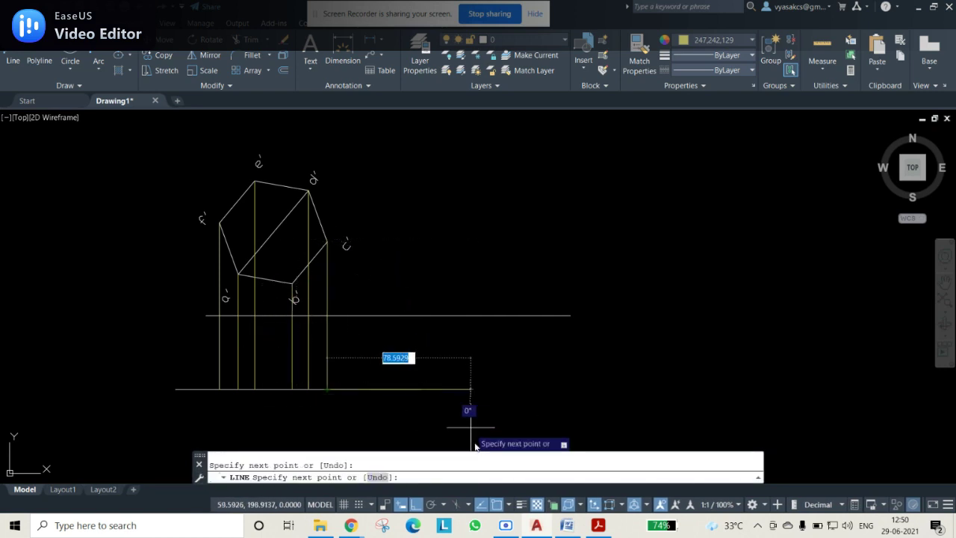
{"action": "key", "text": "Return"}
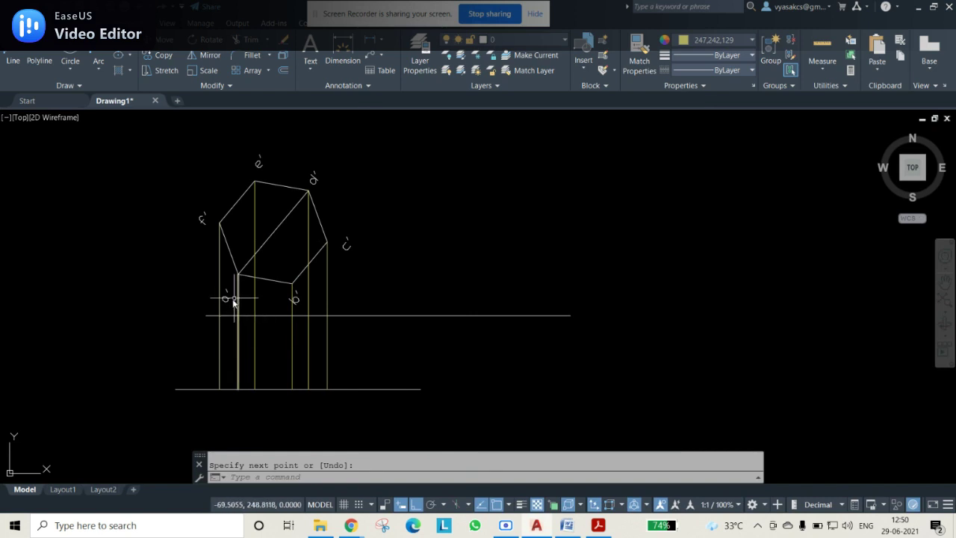
- Insert a multiline text label f beside the foot of the projector from f'
{"action": "left_click", "coordinate": [203, 221]}
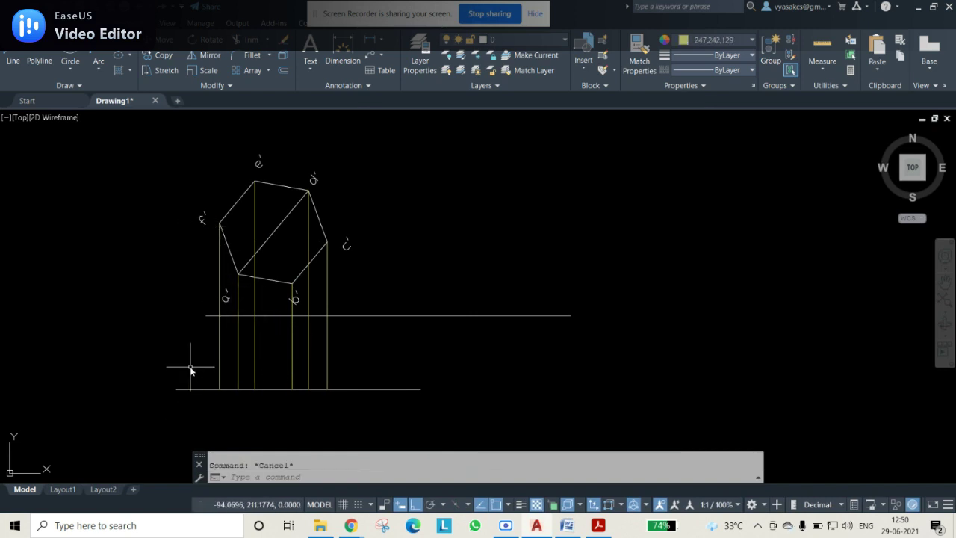
{"action": "type", "text": "t"}
{"action": "key", "text": "Return"}
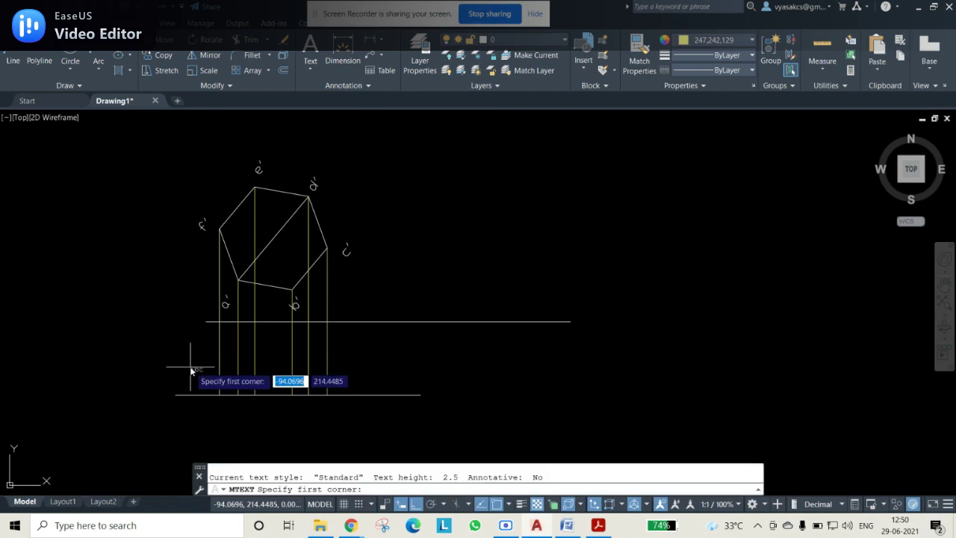
{"action": "left_click", "coordinate": [186, 412]}
{"action": "left_click", "coordinate": [218, 411]}
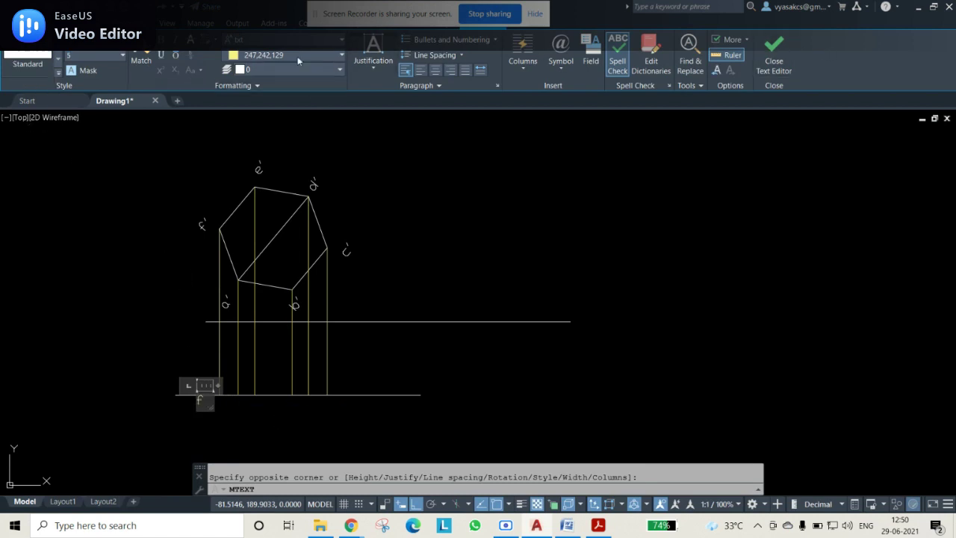
- Clear the new label, set its text color to ByLayer and re-enter f
{"action": "left_click", "coordinate": [273, 70]}
{"action": "left_click", "coordinate": [251, 71]}
{"action": "left_click", "coordinate": [252, 54]}
{"action": "left_click", "coordinate": [252, 55]}
{"action": "left_click", "coordinate": [254, 70]}
{"action": "key", "text": "Escape"}
{"action": "key", "text": "Return"}
{"action": "key", "text": "BackSpace"}
{"action": "left_click", "coordinate": [302, 54]}
{"action": "left_click", "coordinate": [292, 70]}
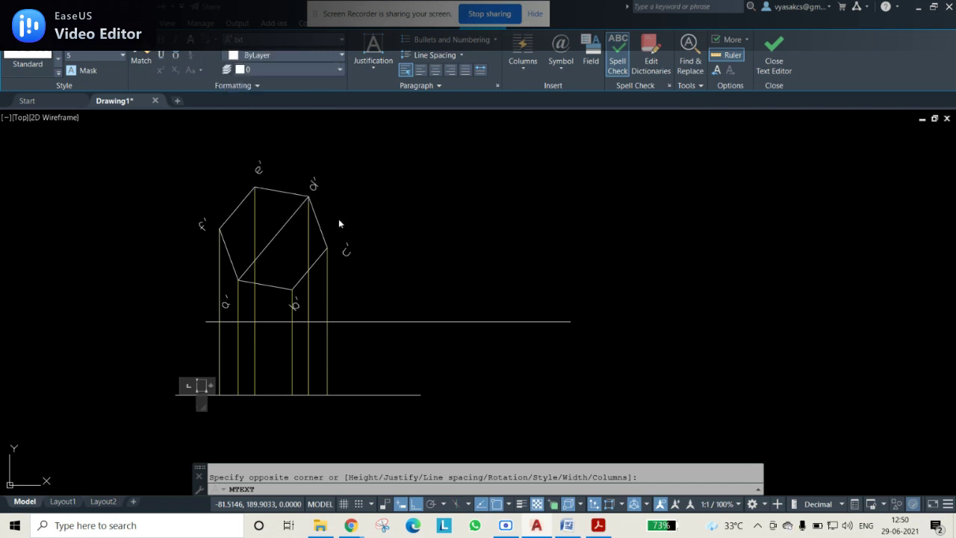
{"action": "left_click", "coordinate": [359, 437]}
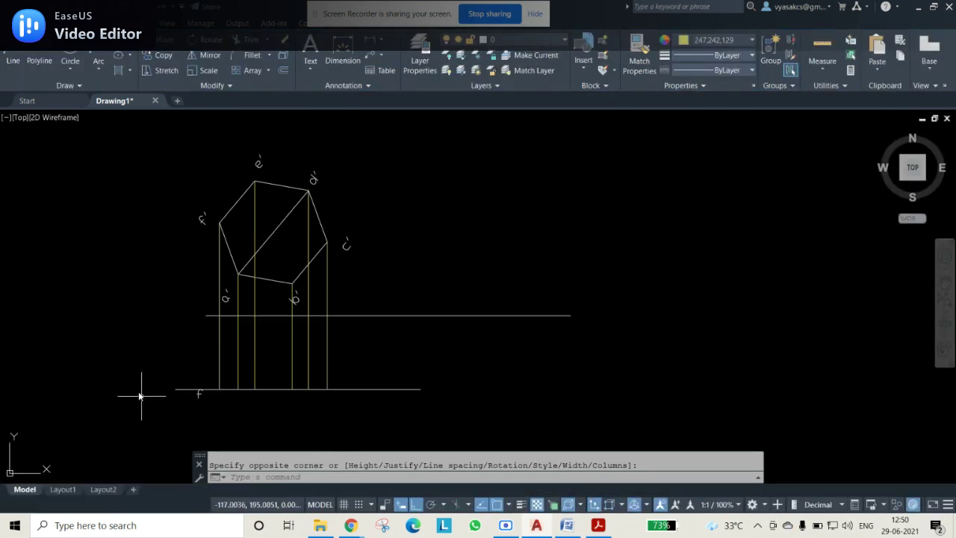
- Move the label f just below the lower horizontal line, under the projector from f'
{"action": "key", "text": "Escape"}
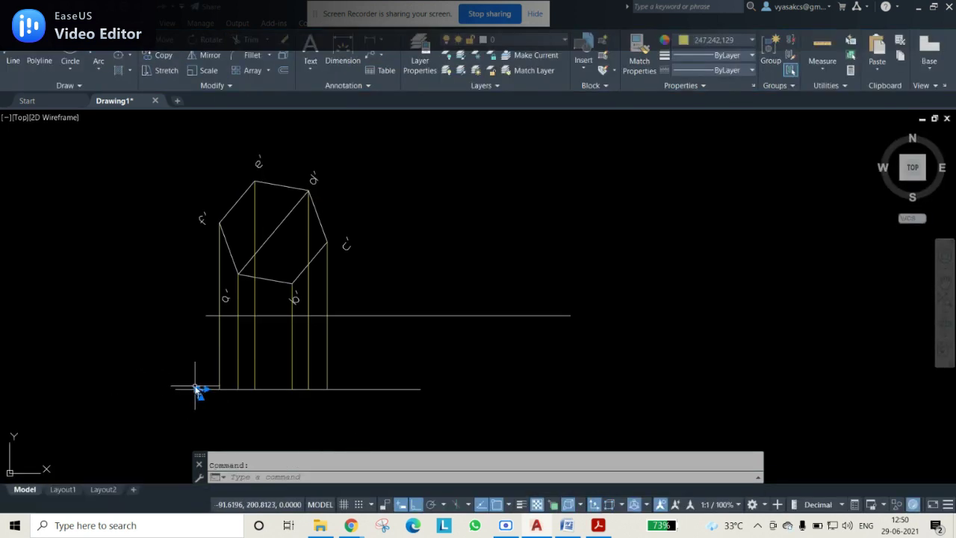
{"action": "left_click", "coordinate": [199, 391]}
{"action": "left_click", "coordinate": [221, 391]}
{"action": "left_click", "coordinate": [221, 391]}
{"action": "key", "text": "Escape"}
{"action": "key", "text": "Escape"}
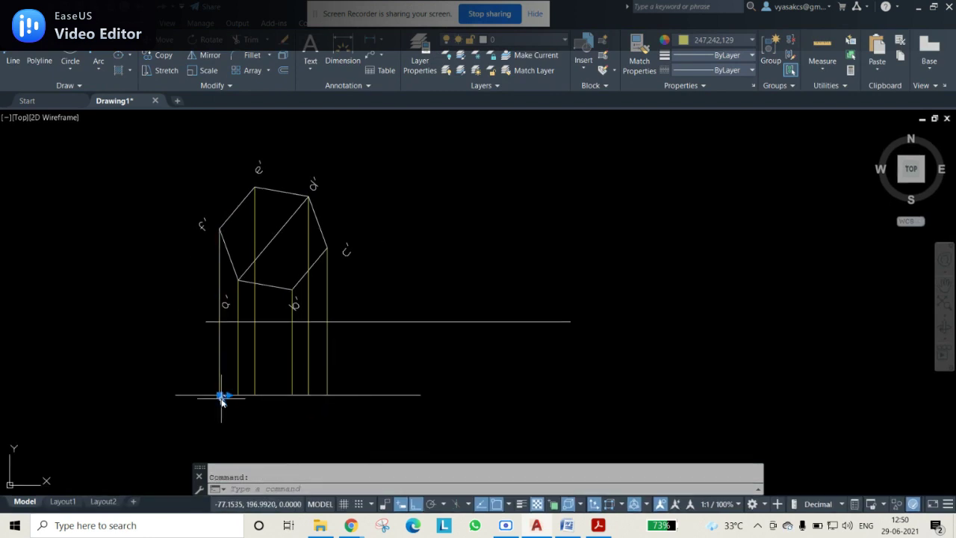
{"action": "left_click", "coordinate": [220, 394]}
{"action": "key", "text": "Escape"}
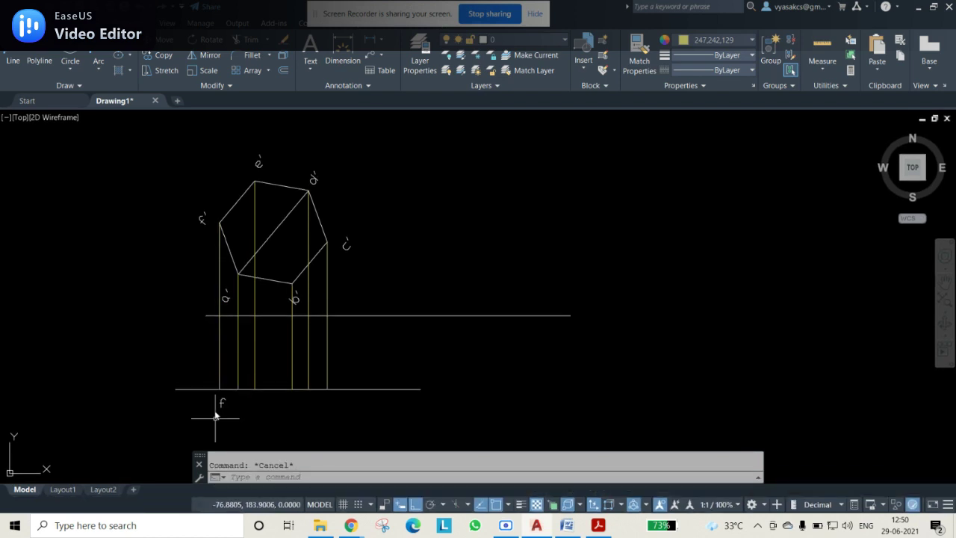
- Copy the label f to below the foot of the projector from a' and change the copy to a
{"action": "left_click", "coordinate": [222, 405]}
{"action": "key", "text": "Escape"}
{"action": "left_click", "coordinate": [227, 409]}
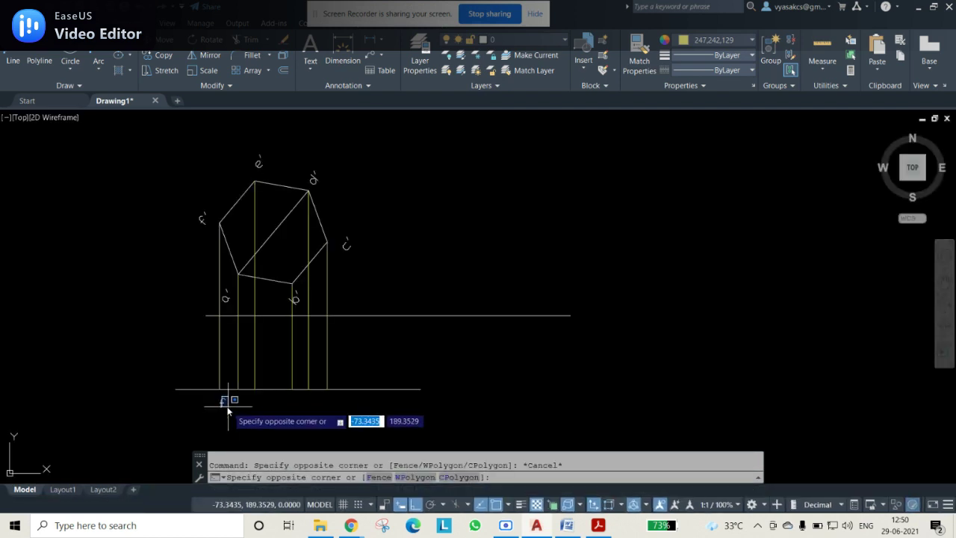
{"action": "key", "text": "Escape"}
{"action": "key", "text": "ctrl+v"}
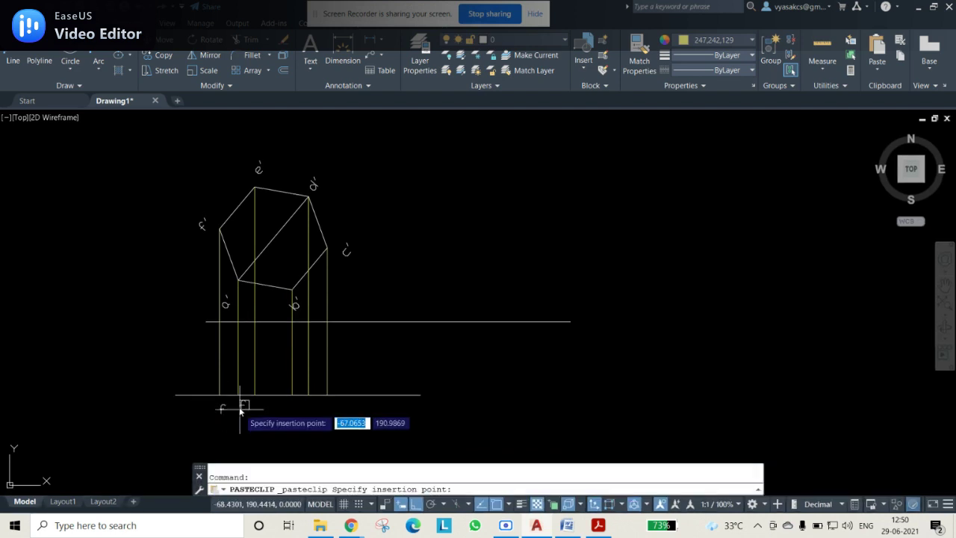
{"action": "left_click", "coordinate": [236, 415]}
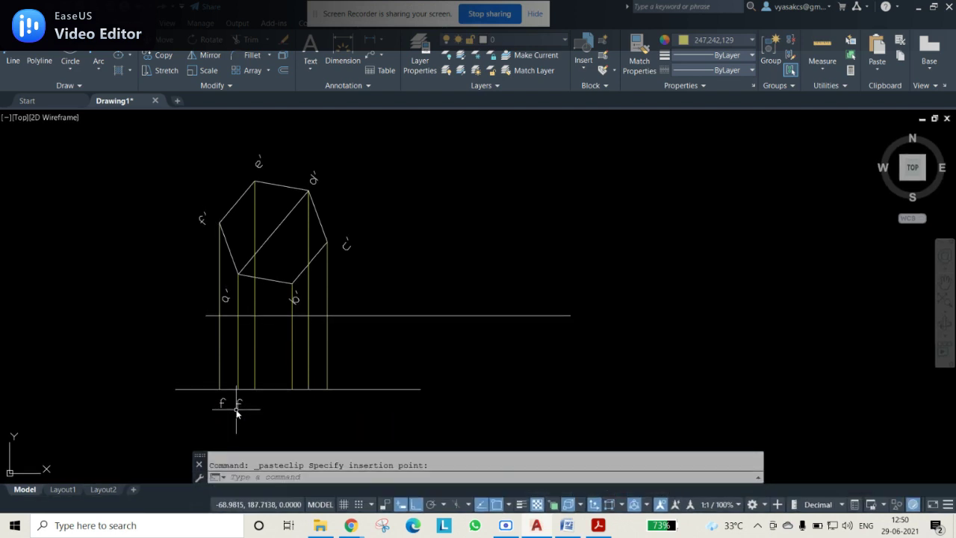
{"action": "double_click", "coordinate": [241, 403]}
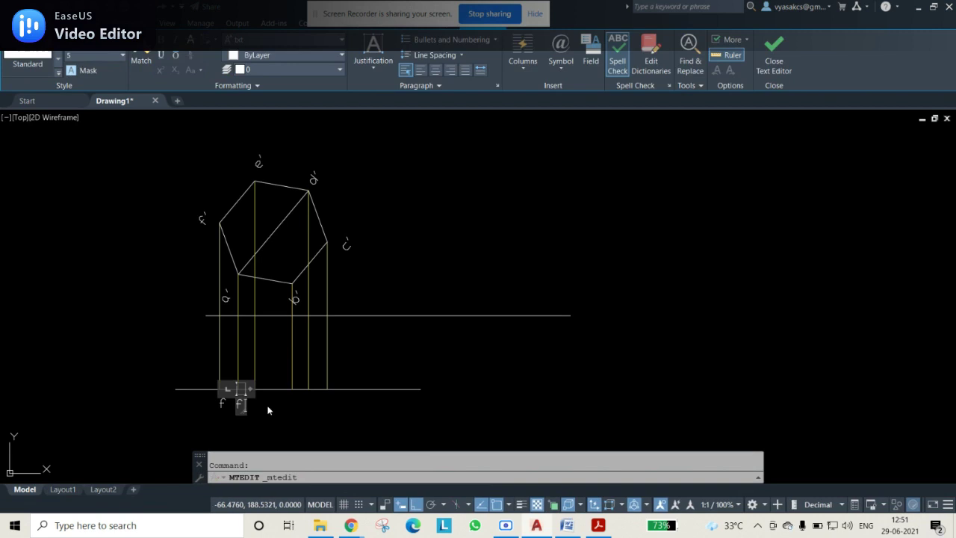
{"action": "type", "text": "a"}
{"action": "left_click", "coordinate": [272, 411]}
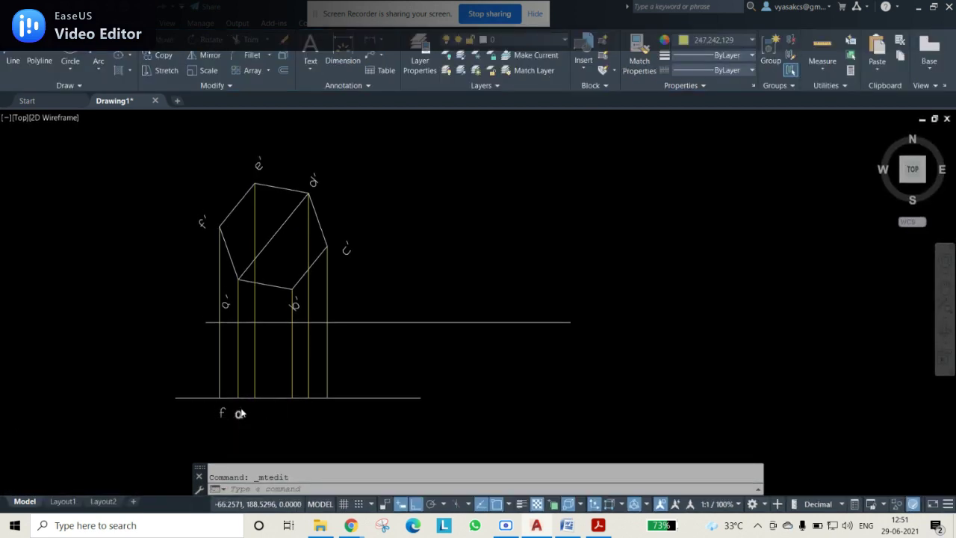
- Copy the label a to below the foot of the projector from e' and change the copy to e
{"action": "key", "text": "ctrl+c"}
{"action": "key", "text": "ctrl+v"}
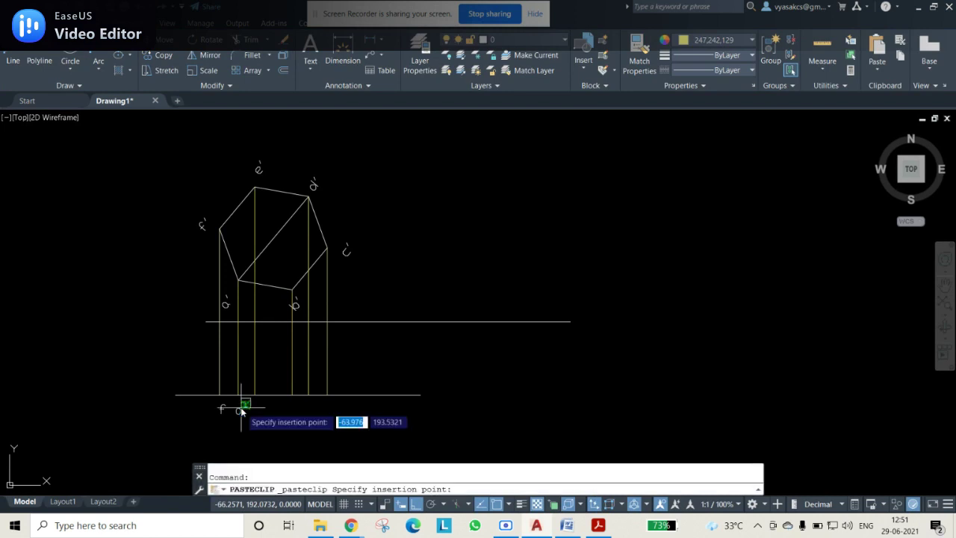
{"action": "double_click", "coordinate": [256, 411]}
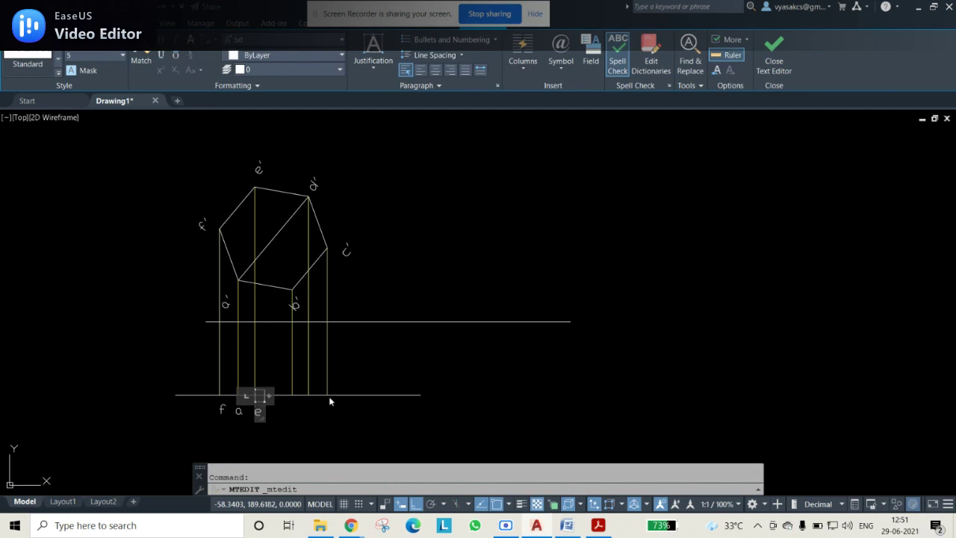
{"action": "left_click", "coordinate": [283, 428]}
- Paste a label copy below the foot of the projector from b' and change it to b
{"action": "key", "text": "ctrl+v"}
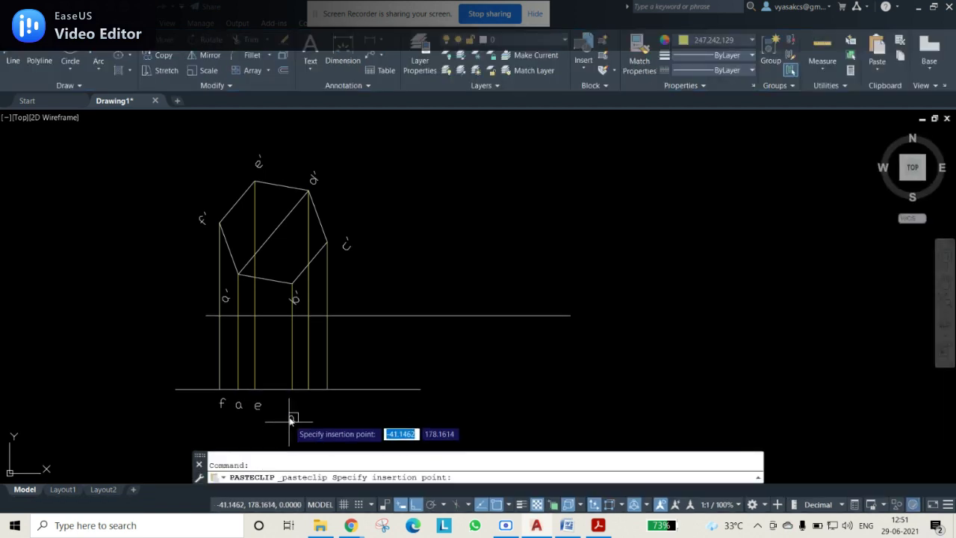
{"action": "left_click", "coordinate": [290, 408]}
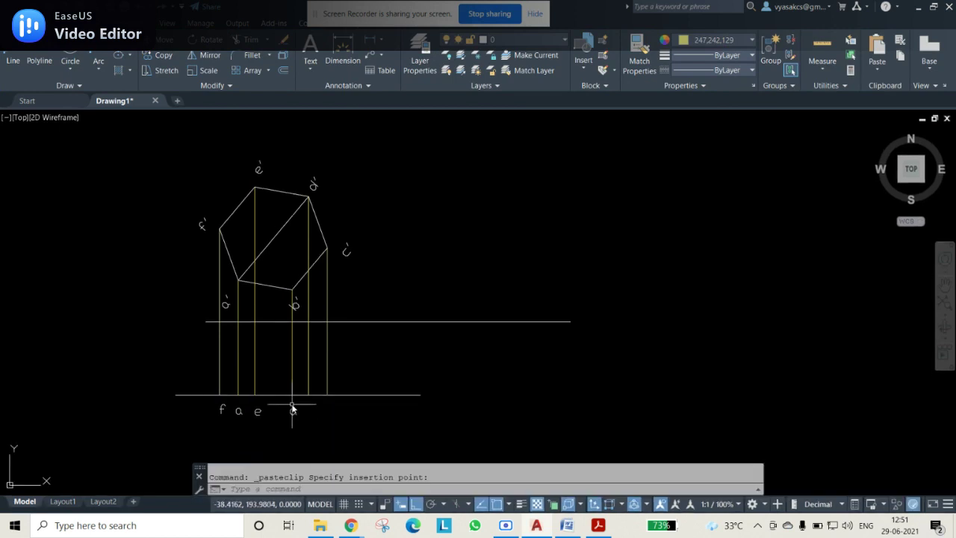
{"action": "double_click", "coordinate": [292, 413]}
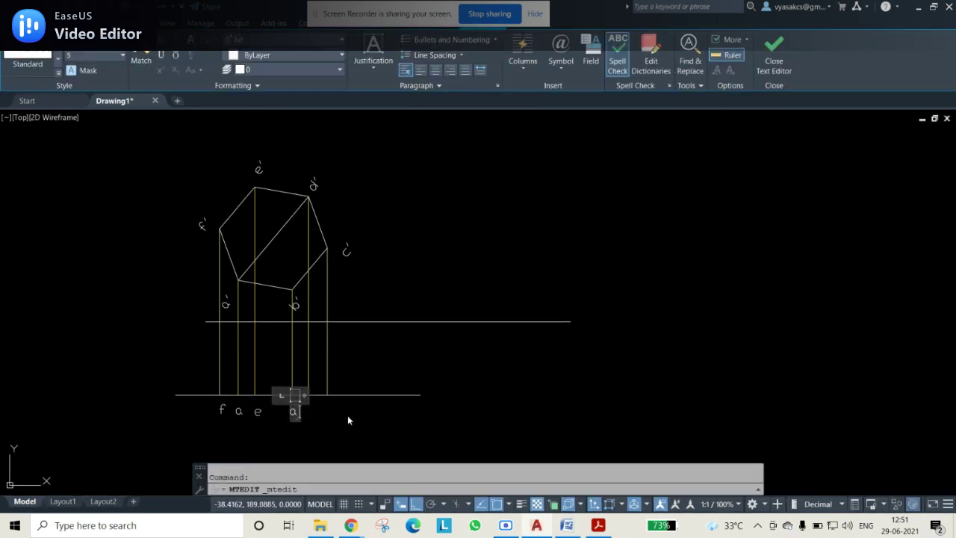
{"action": "key", "text": "BackSpace"}
{"action": "left_click", "coordinate": [331, 431]}
- Paste a label copy below the foot of the projector from d' and change it to d
{"action": "key", "text": "ctrl+c"}
{"action": "key", "text": "ctrl+v"}
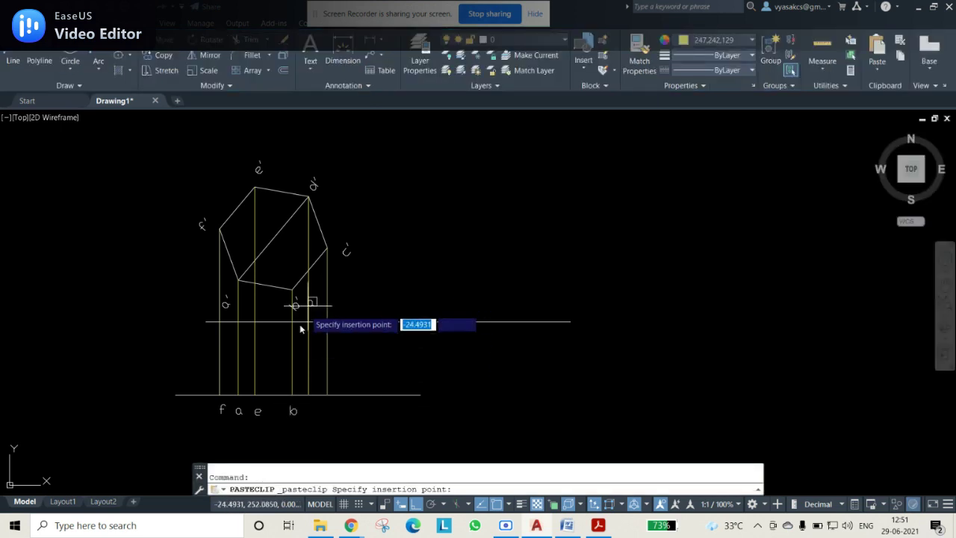
{"action": "left_click", "coordinate": [297, 411]}
{"action": "double_click", "coordinate": [308, 410]}
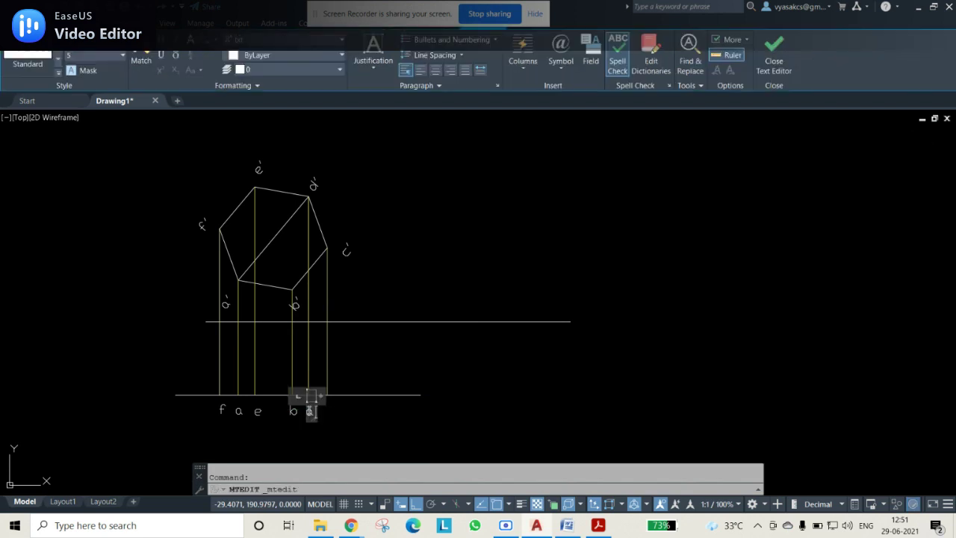
{"action": "left_click", "coordinate": [336, 439]}
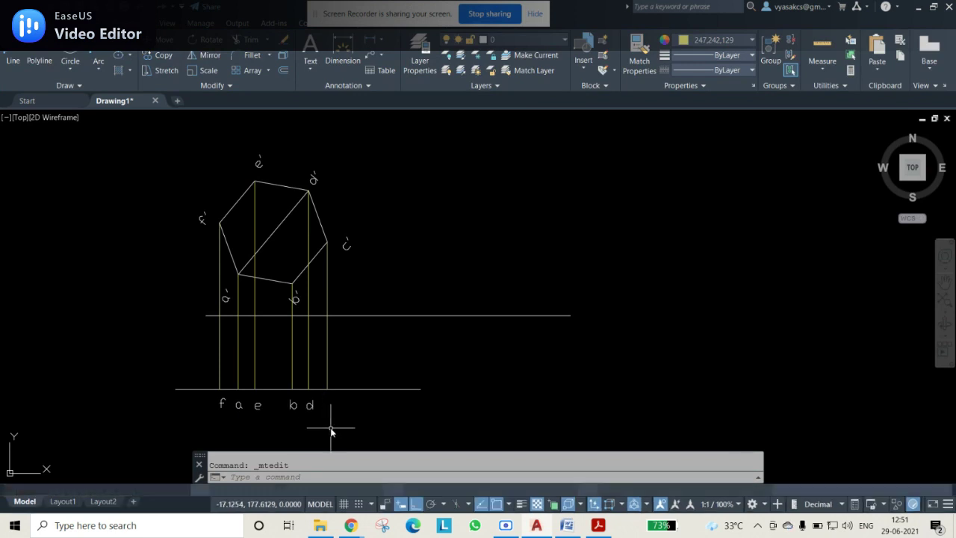
- Paste a label copy below the foot of the projector from c' and change it to c
{"action": "key", "text": "ctrl+v"}
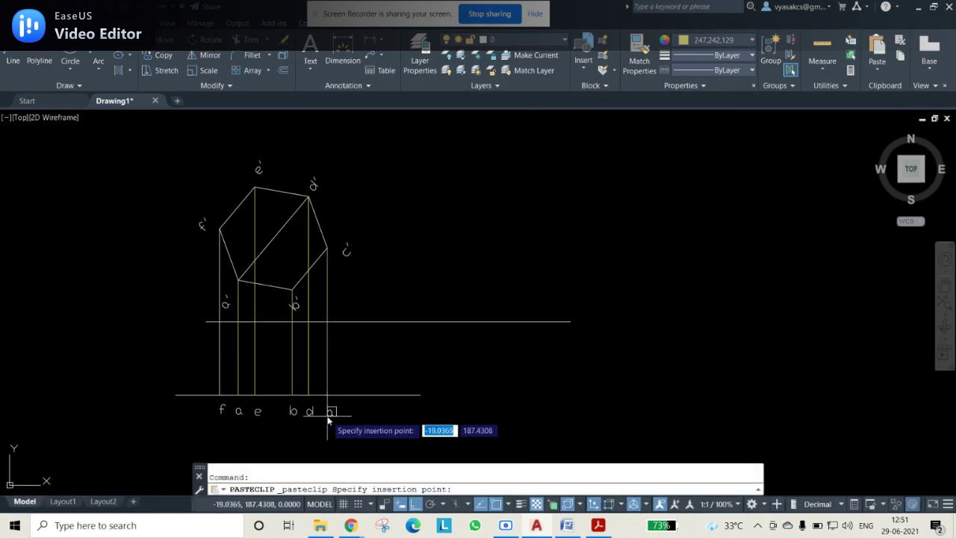
{"action": "left_click", "coordinate": [328, 417]}
{"action": "double_click", "coordinate": [330, 407]}
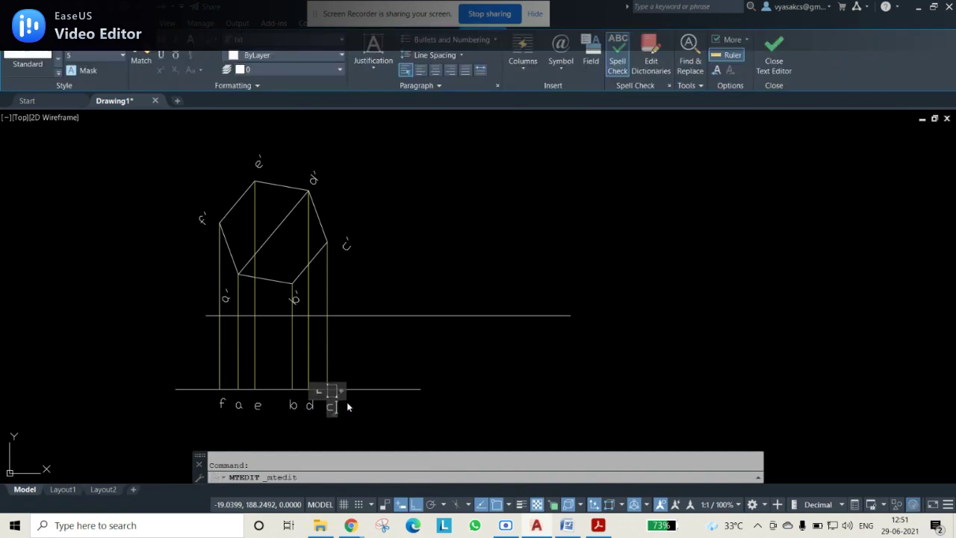
{"action": "left_click", "coordinate": [363, 413]}
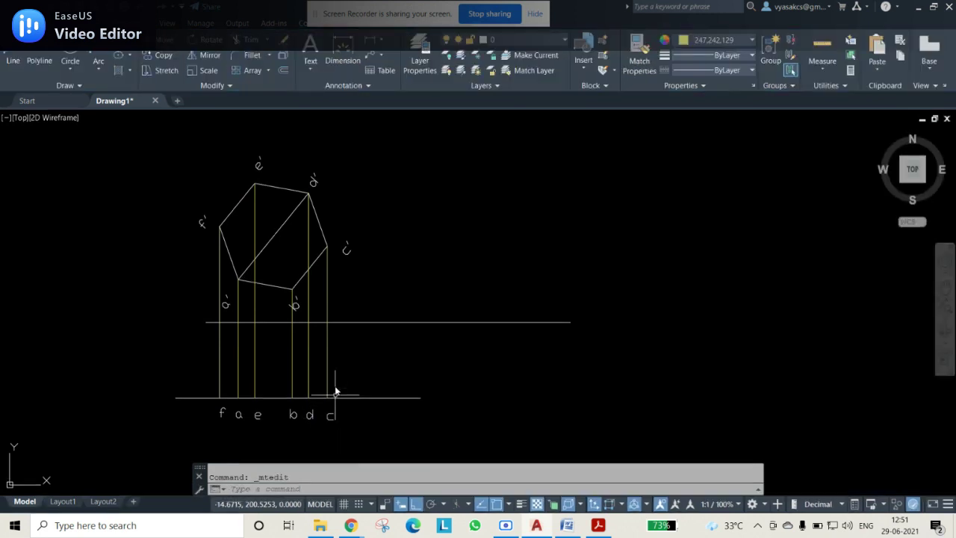
- Set the point style to a circle with a diagonal cross through it
{"action": "type", "text": "ptype"}
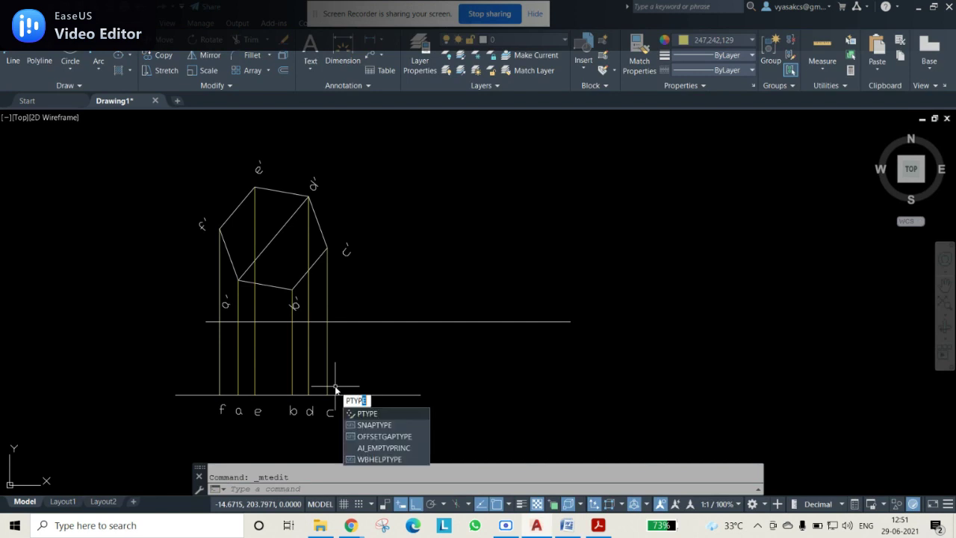
{"action": "key", "text": "Return"}
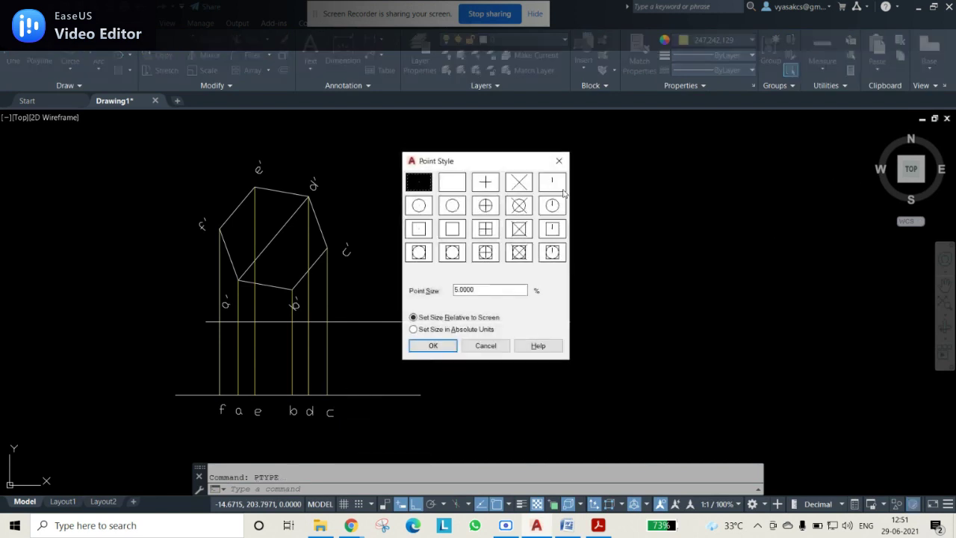
{"action": "left_click", "coordinate": [521, 206]}
{"action": "left_click", "coordinate": [433, 346]}
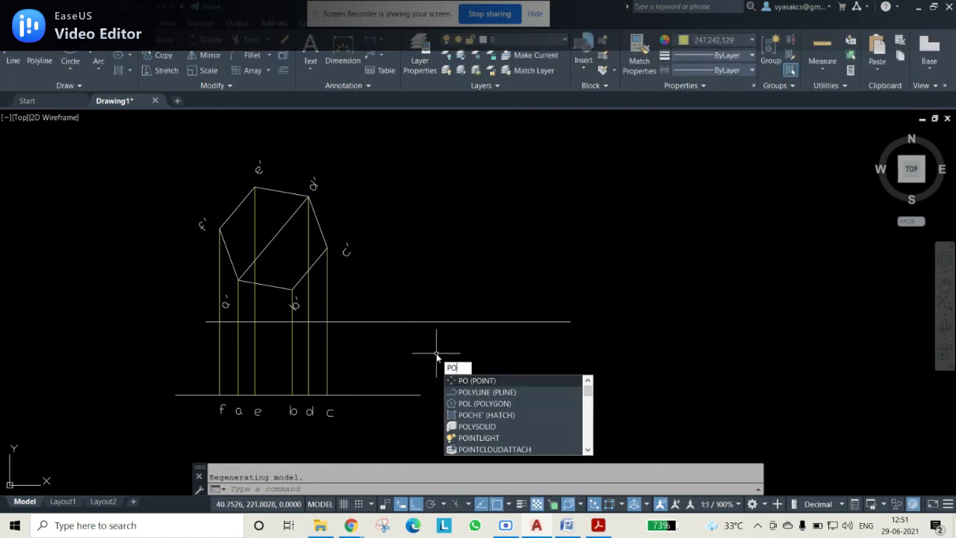
- Place points at f, a, e, b, d and c where the projectors meet the lower horizontal line
{"action": "type", "text": "po"}
{"action": "key", "text": "Return"}
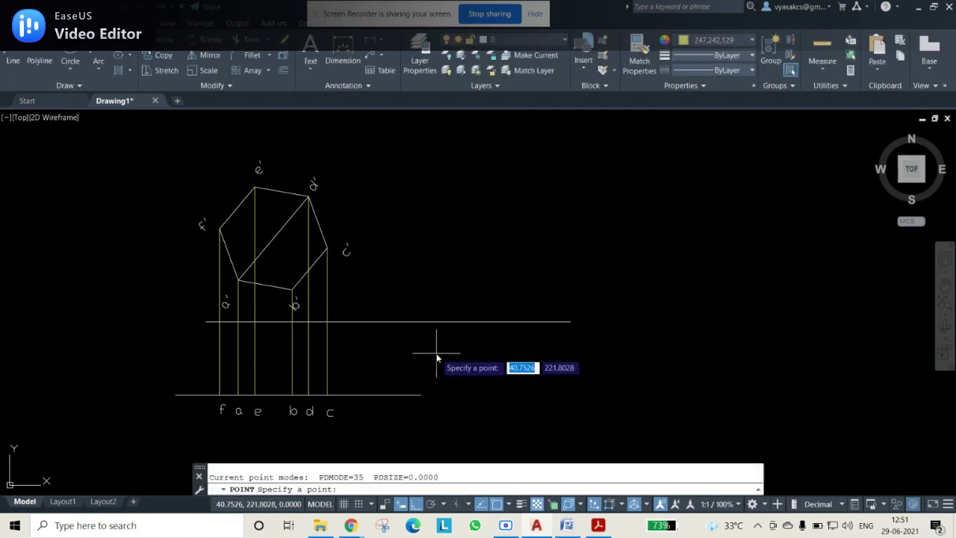
{"action": "left_click", "coordinate": [220, 394]}
{"action": "left_click", "coordinate": [238, 394]}
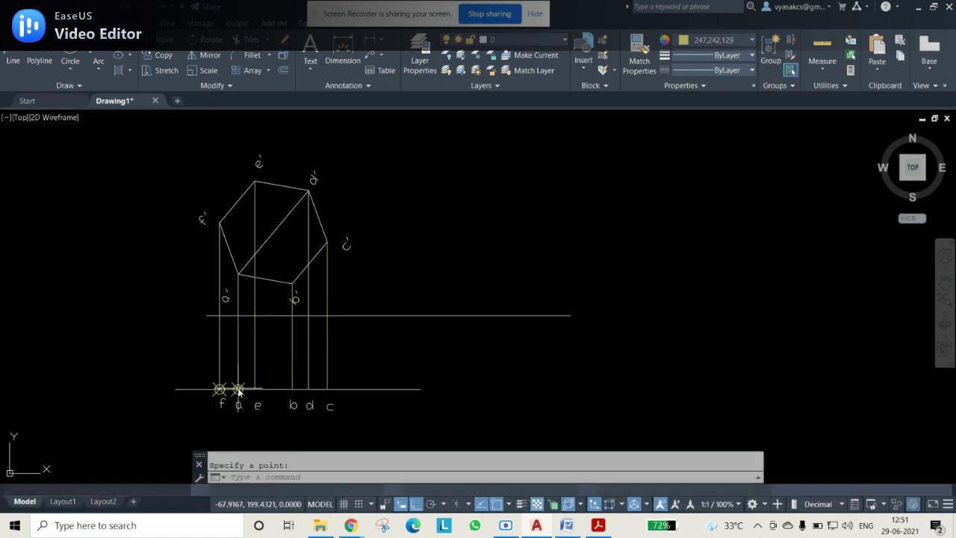
{"action": "left_click", "coordinate": [255, 395]}
{"action": "left_click", "coordinate": [291, 395]}
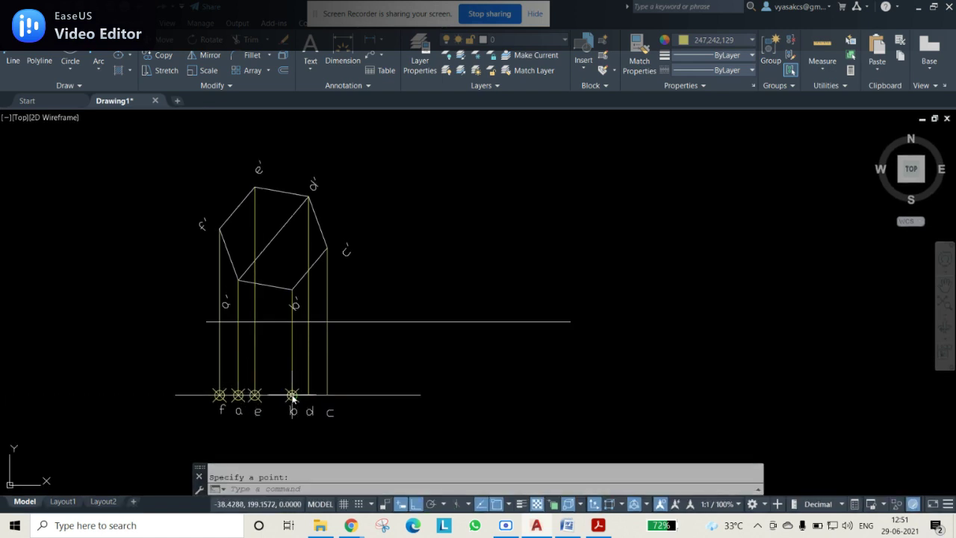
{"action": "left_click", "coordinate": [310, 395]}
{"action": "left_click", "coordinate": [327, 395]}
{"action": "key", "text": "Escape"}
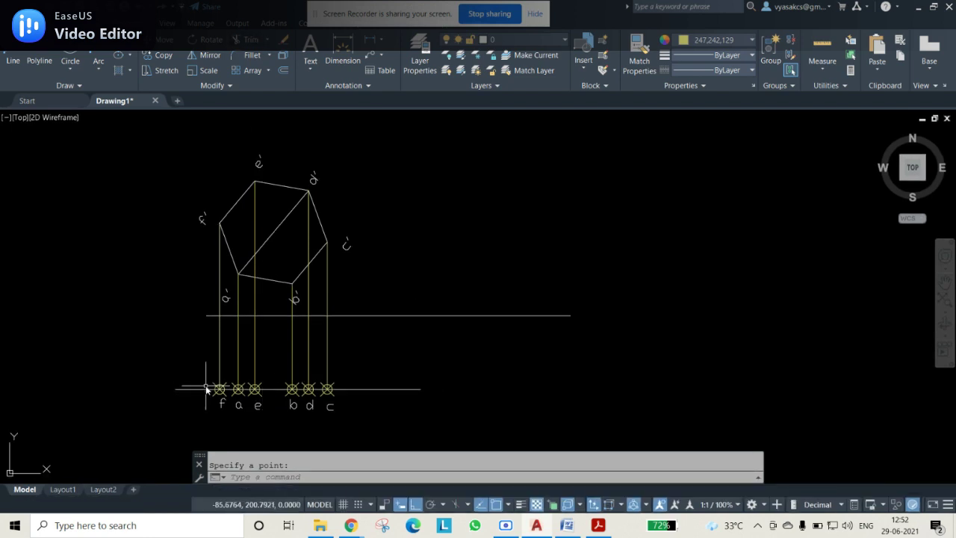
- Trim the lower horizontal line's overhangs beyond points f and c
{"action": "type", "text": "tr"}
{"action": "key", "text": "Return"}
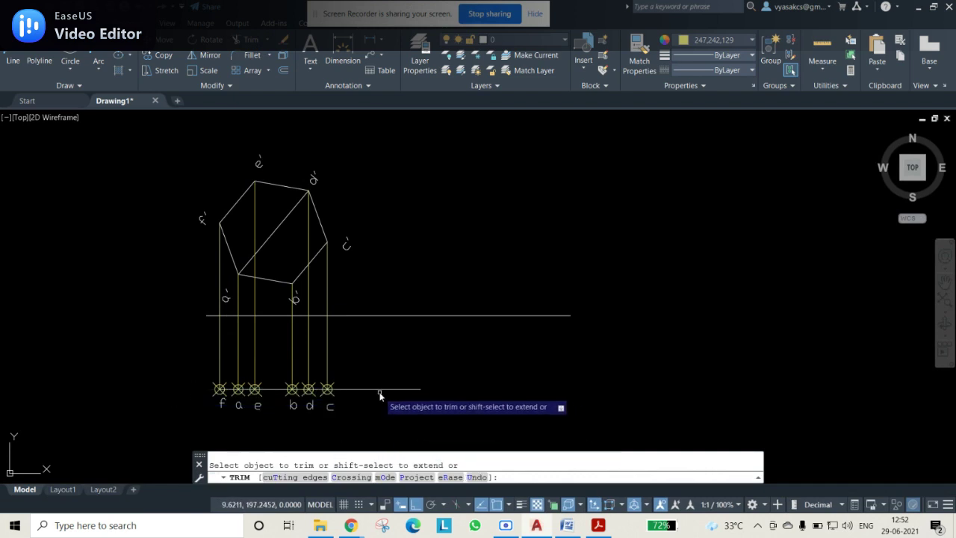
{"action": "key", "text": "Escape"}
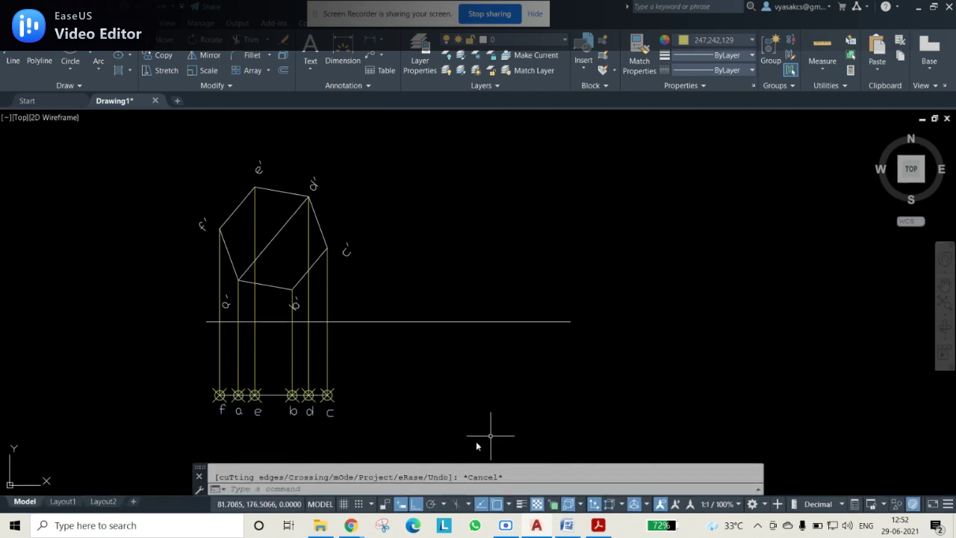
- Recolour the hexagon, its diagonal and primed labels, and the lower edge line with its points to red (237,31,36)
{"action": "left_click", "coordinate": [148, 127]}
{"action": "left_click", "coordinate": [403, 319]}
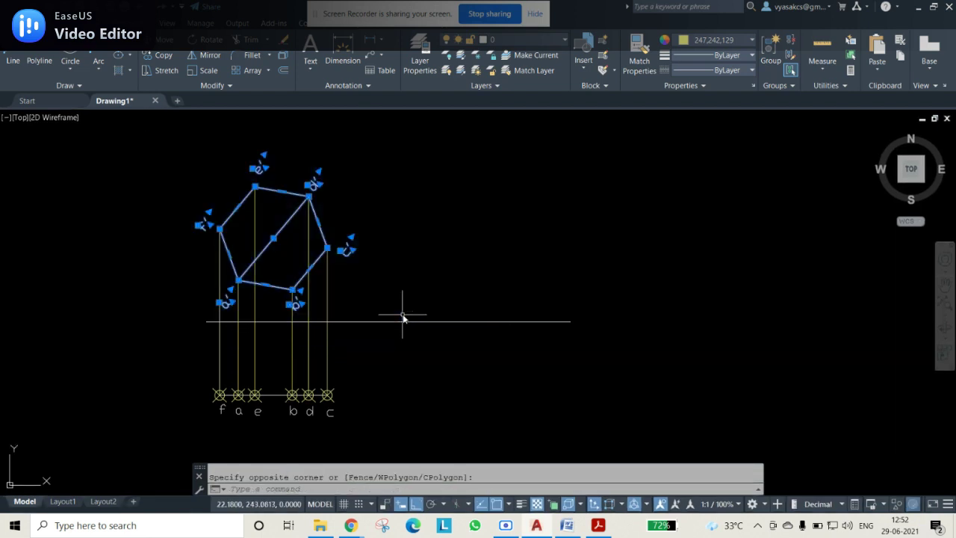
{"action": "left_click", "coordinate": [180, 365]}
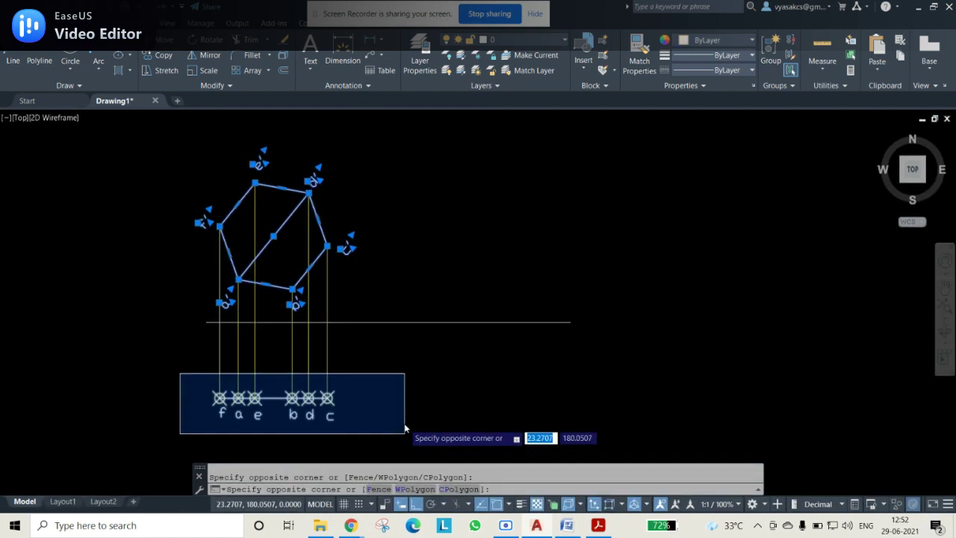
{"action": "left_click", "coordinate": [405, 425]}
{"action": "left_click", "coordinate": [405, 423]}
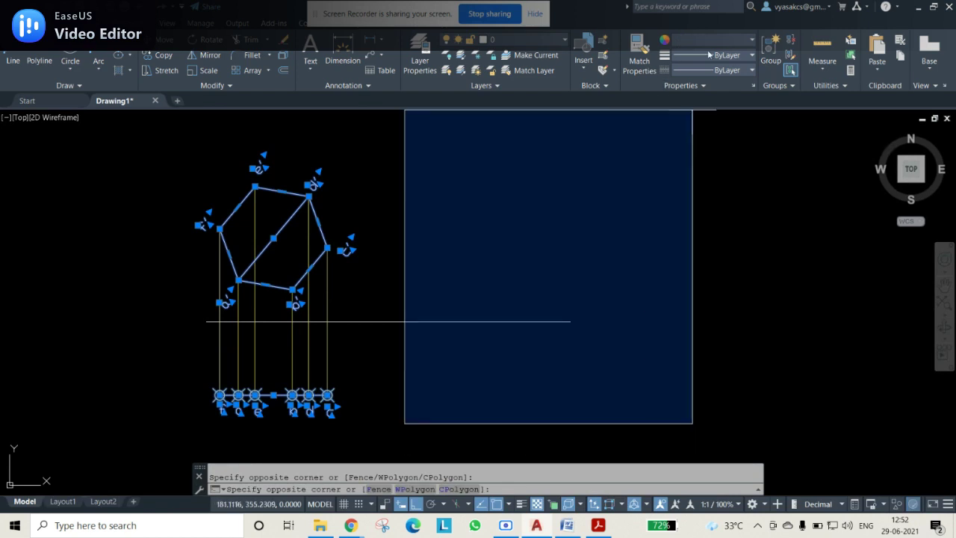
{"action": "left_click", "coordinate": [703, 185]}
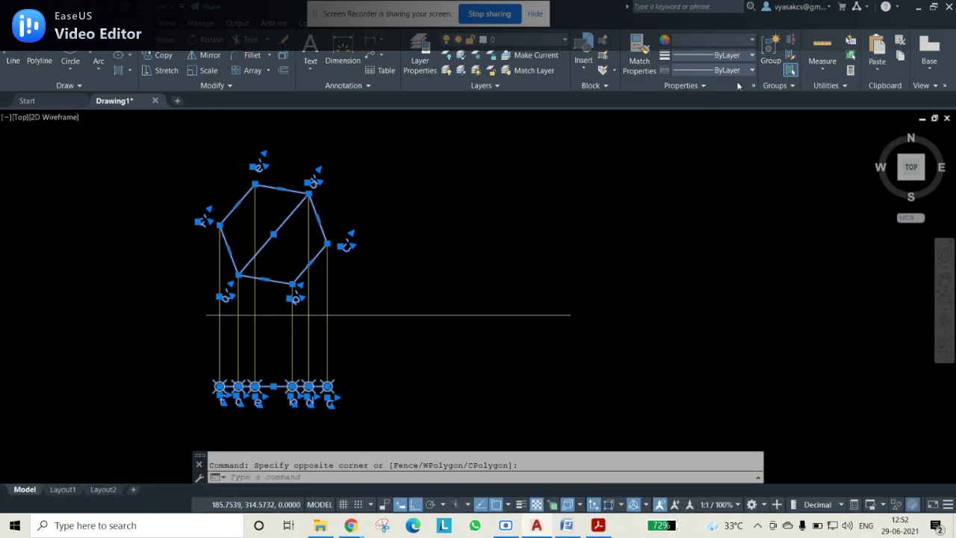
{"action": "left_click", "coordinate": [717, 39]}
{"action": "left_click", "coordinate": [680, 164]}
{"action": "key", "text": "Escape"}
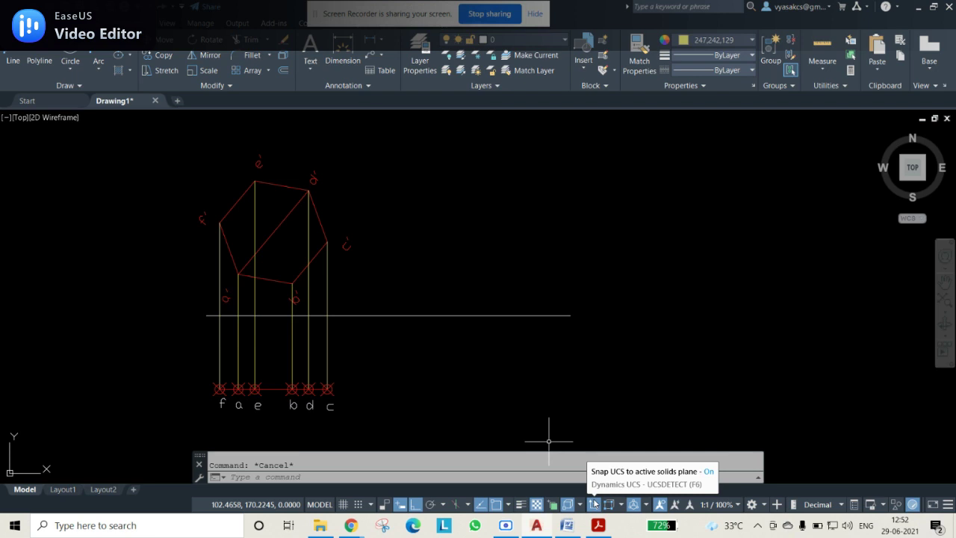
- Switch to the Word problem statement, examine the lamina's surface inclination to VP, and return to the AutoCAD drawing
{"action": "left_click", "coordinate": [572, 525]}
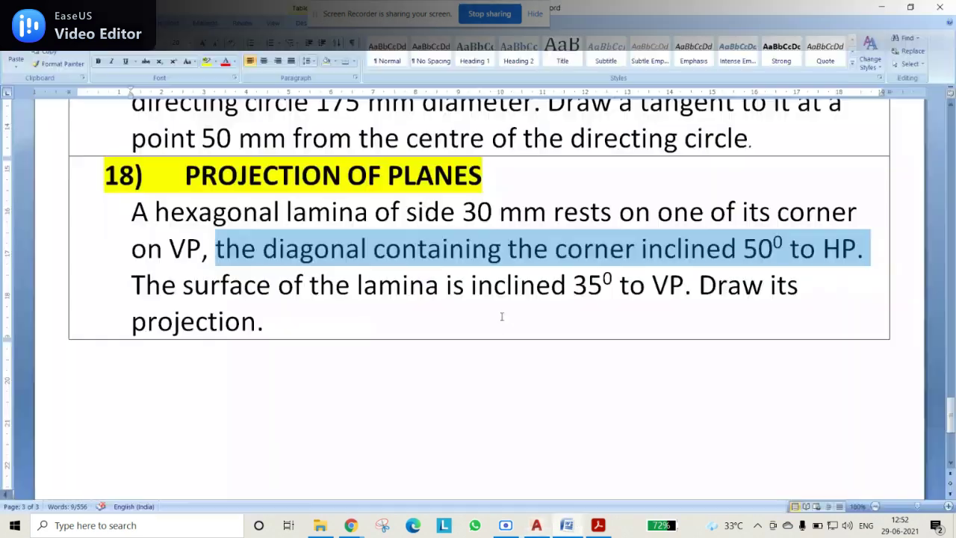
{"action": "left_click", "coordinate": [283, 329]}
{"action": "left_click_drag", "start_coordinate": [130, 283], "coordinate": [279, 312]}
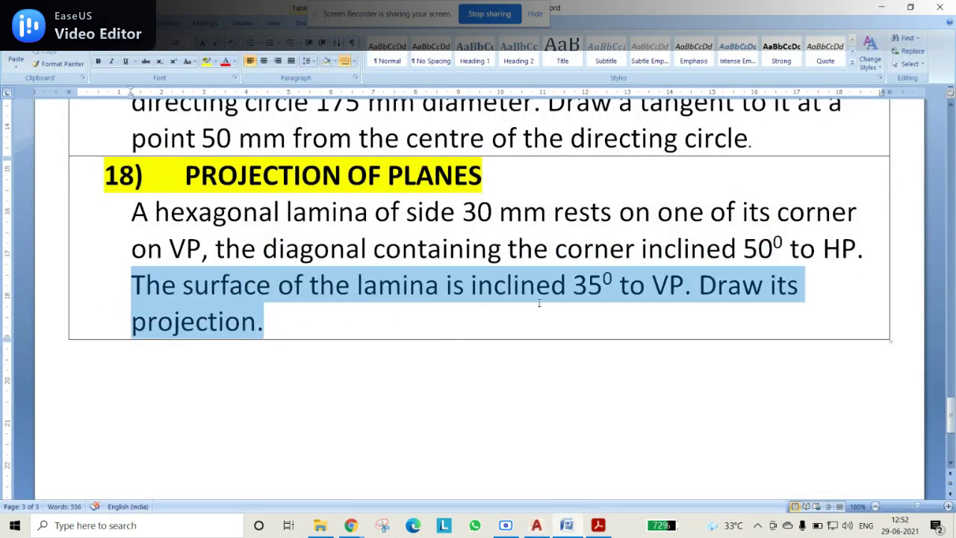
{"action": "left_click", "coordinate": [617, 297]}
{"action": "left_click_drag", "start_coordinate": [574, 293], "coordinate": [685, 293]}
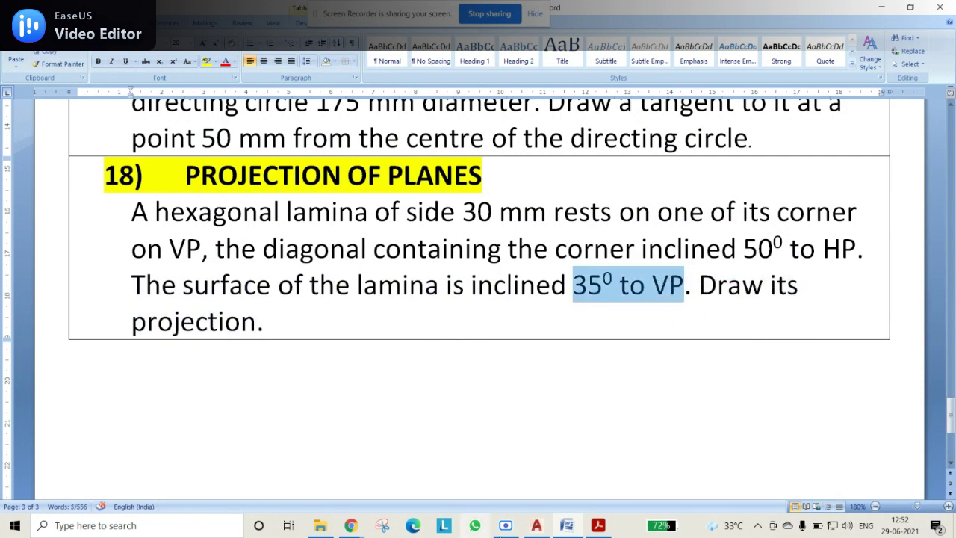
{"action": "mouse_move", "coordinate": [549, 533]}
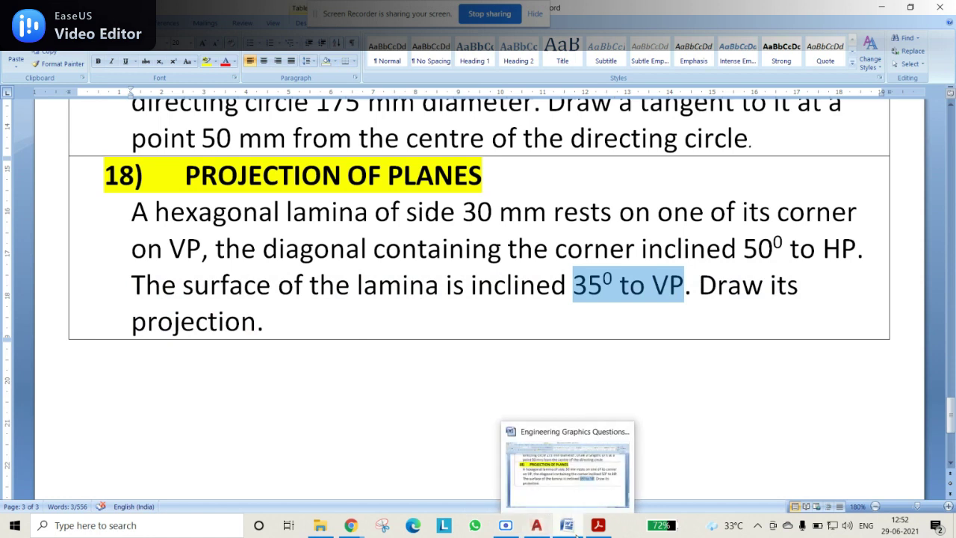
{"action": "left_click", "coordinate": [532, 526]}
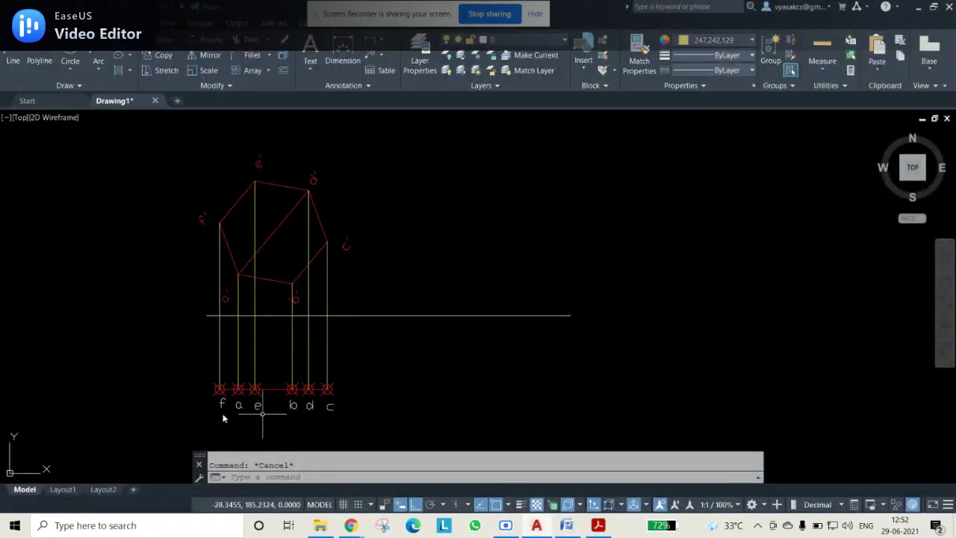
- Copy the lower edge line with its points and labels horizontally to the right by about 88 units, using point c as base
{"action": "left_click", "coordinate": [190, 368]}
{"action": "left_click", "coordinate": [404, 439]}
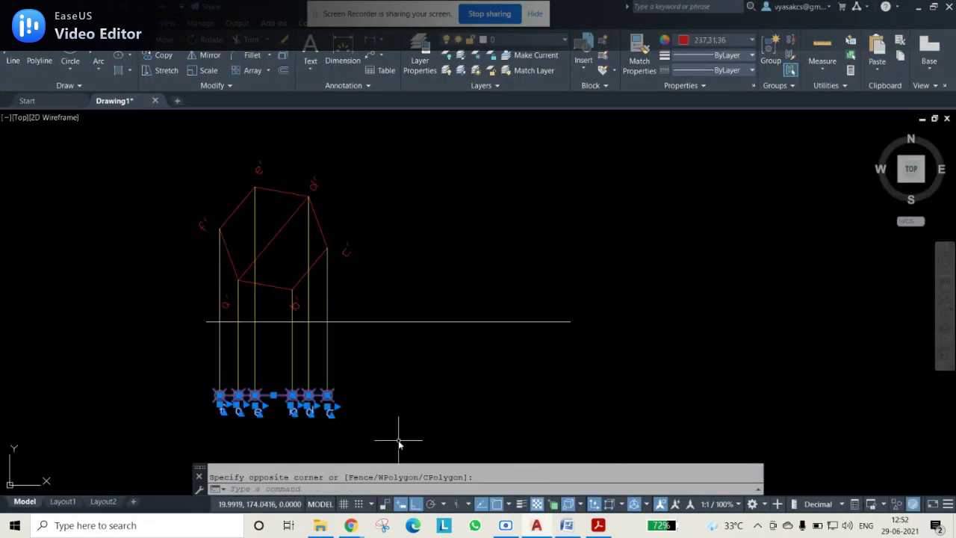
{"action": "left_click", "coordinate": [568, 526]}
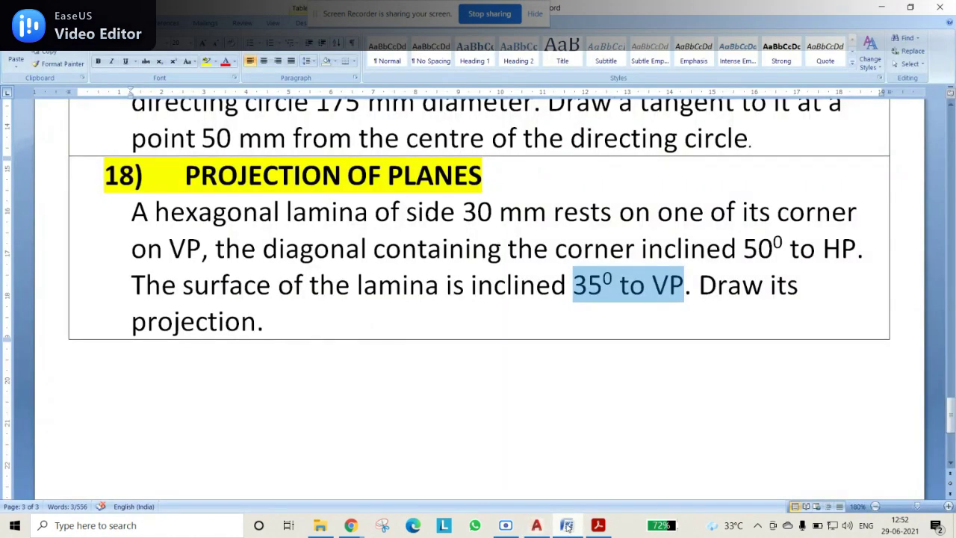
{"action": "left_click", "coordinate": [567, 526]}
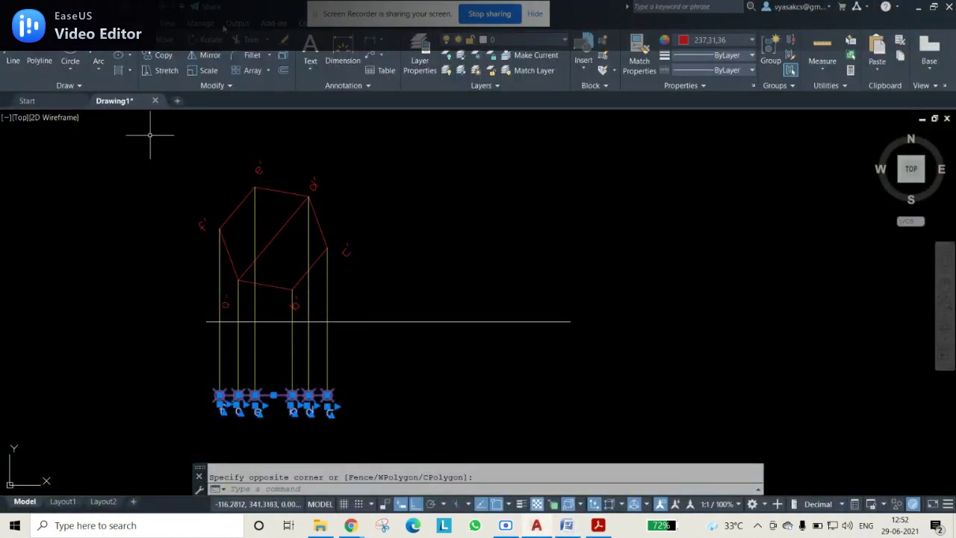
{"action": "left_click", "coordinate": [163, 58]}
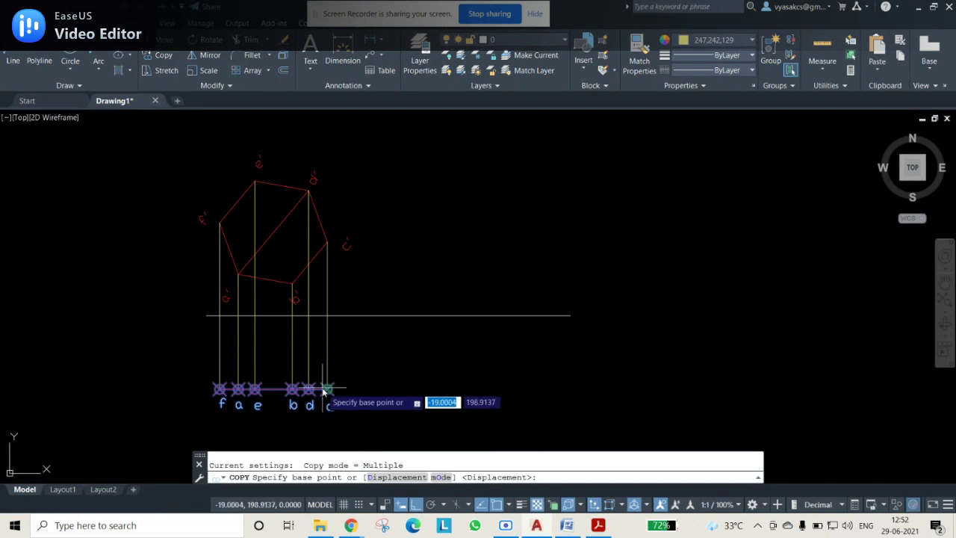
{"action": "left_click", "coordinate": [326, 389]}
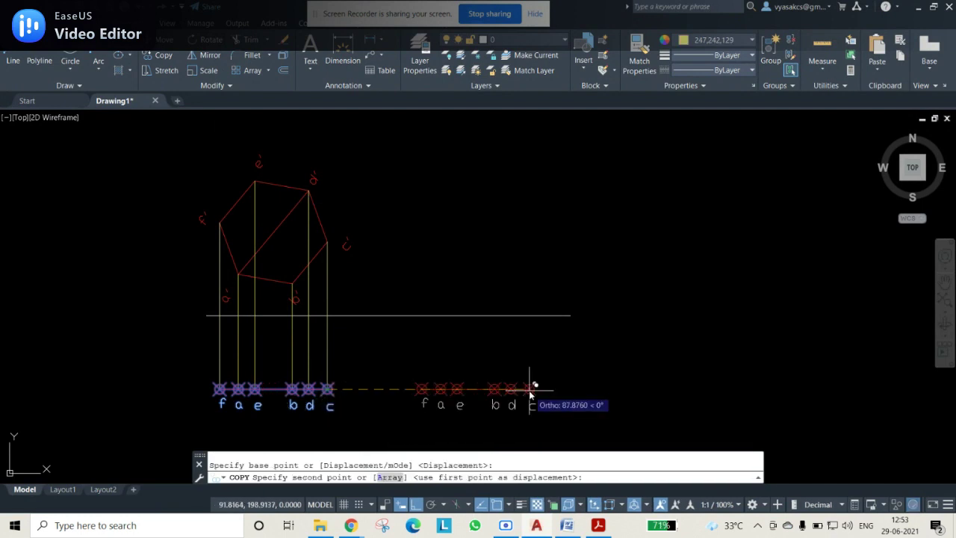
{"action": "left_click", "coordinate": [530, 389]}
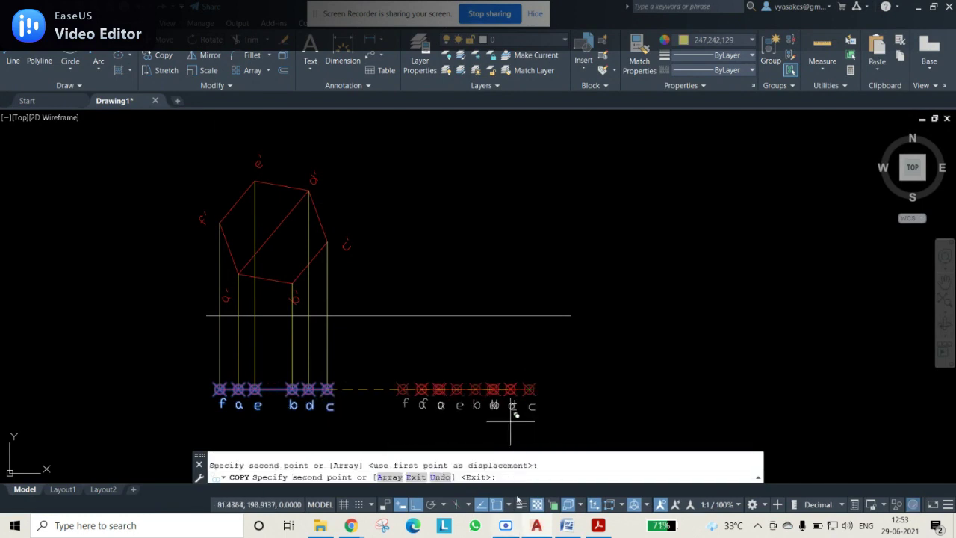
{"action": "key", "text": "Escape"}
- Rotate the copied edge line with its points and labels by 35° about point c
{"action": "left_click", "coordinate": [396, 361]}
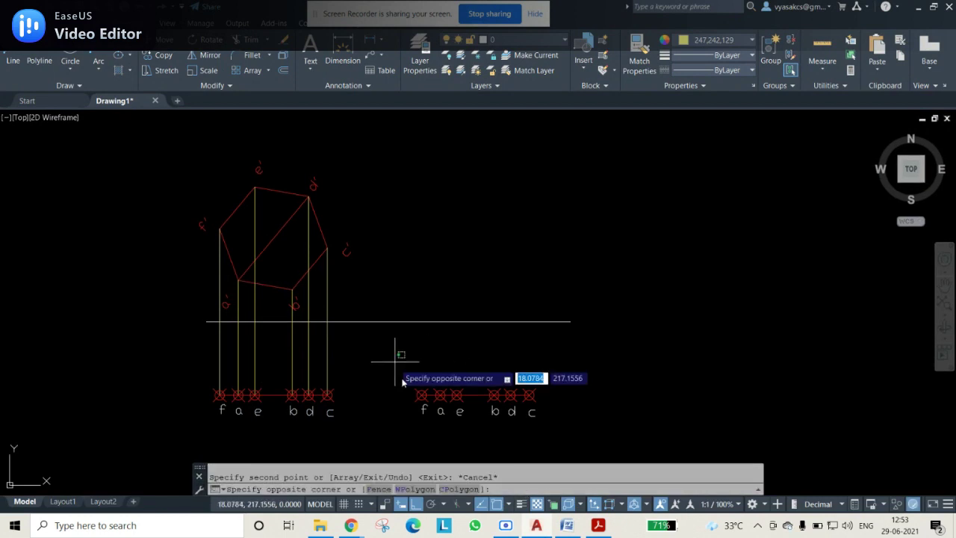
{"action": "left_click", "coordinate": [580, 429]}
{"action": "left_click", "coordinate": [211, 40]}
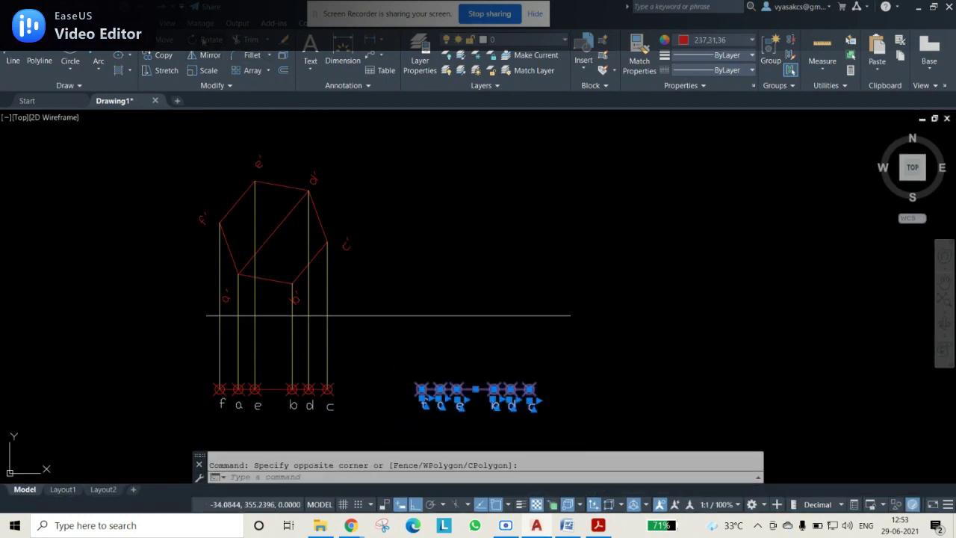
{"action": "left_click", "coordinate": [530, 389]}
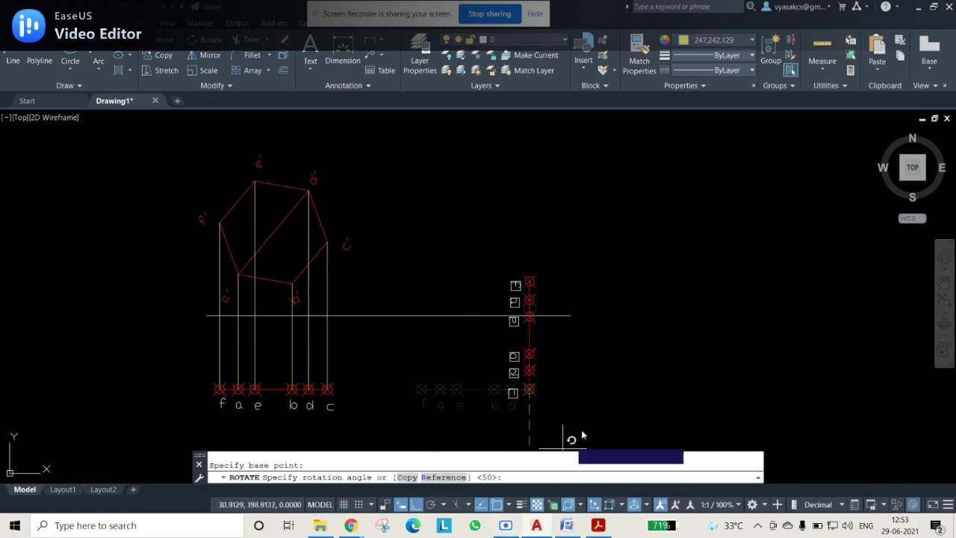
{"action": "type", "text": "3"}
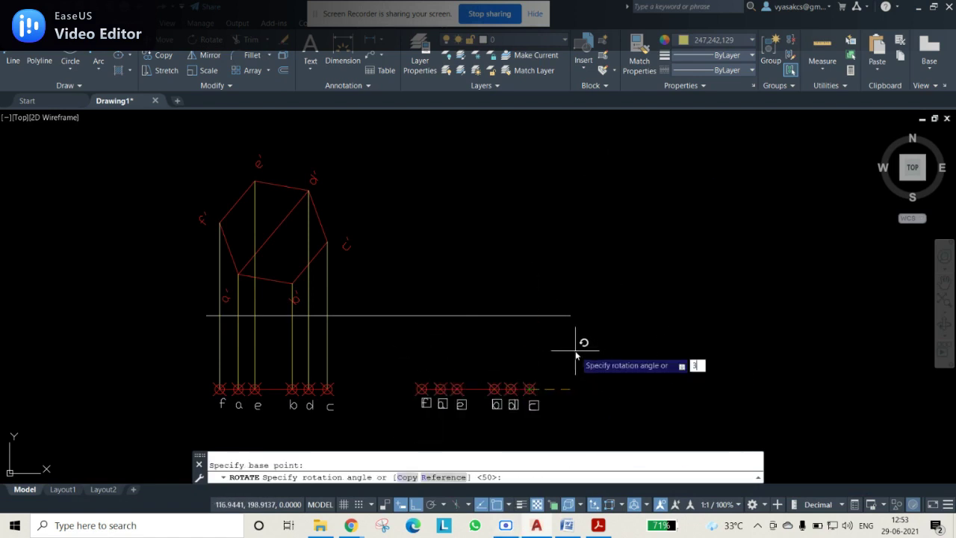
{"action": "type", "text": "5"}
{"action": "key", "text": "Return"}
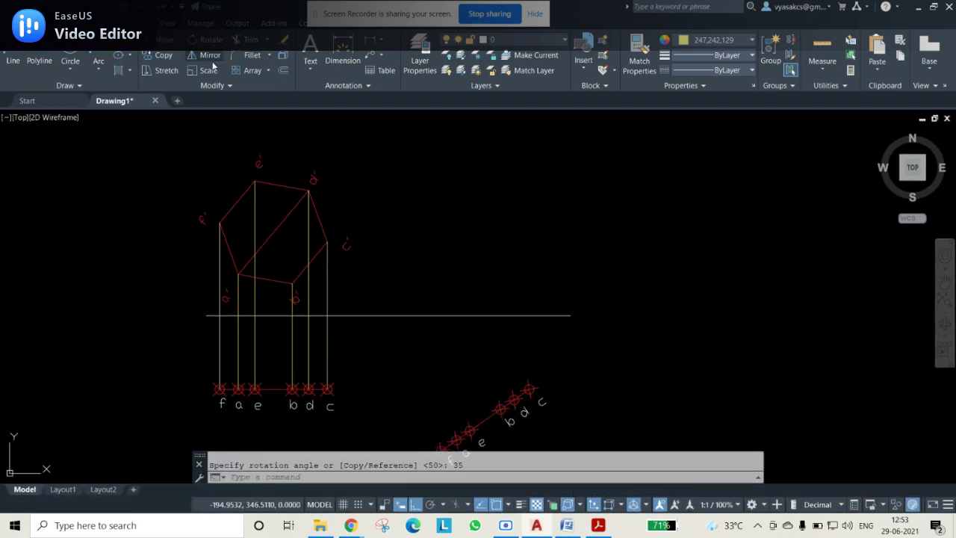
- Dimension the angle between the horizontal reference line and the rotated edge line as a check, then erase that dimension
{"action": "mouse_move", "coordinate": [523, 325]}
{"action": "middle_mouse_down"}
{"action": "mouse_move", "coordinate": [486, 359]}
{"action": "mouse_move", "coordinate": [452, 288]}
{"action": "middle_mouse_up"}
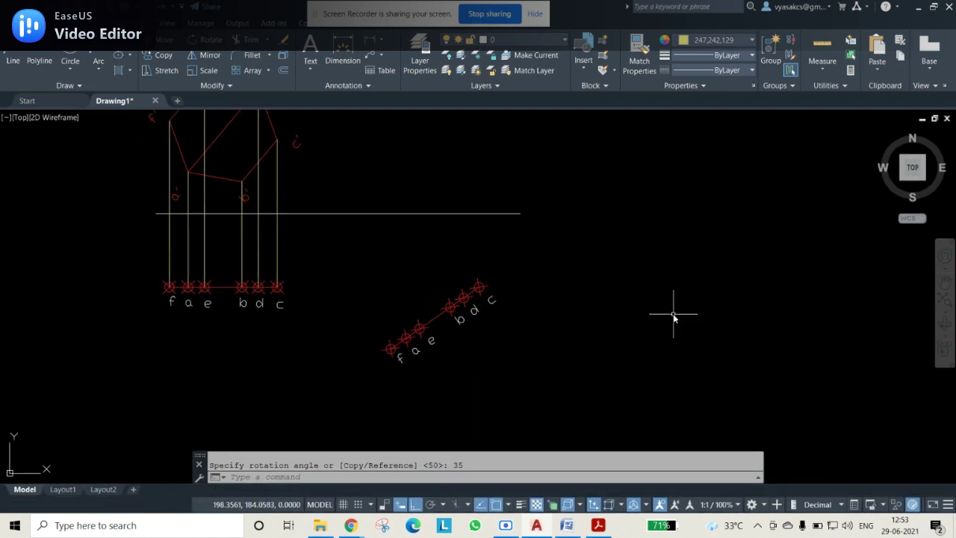
{"action": "middle_click_drag", "start_coordinate": [342, 249], "coordinate": [360, 296]}
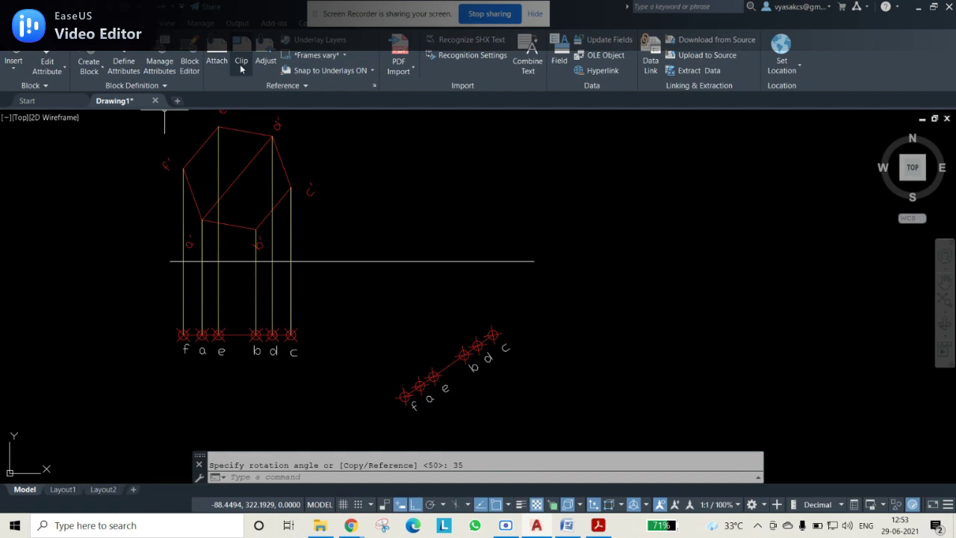
{"action": "scroll", "coordinate": [329, 90], "scroll_direction": "down", "scroll_amount": 1}
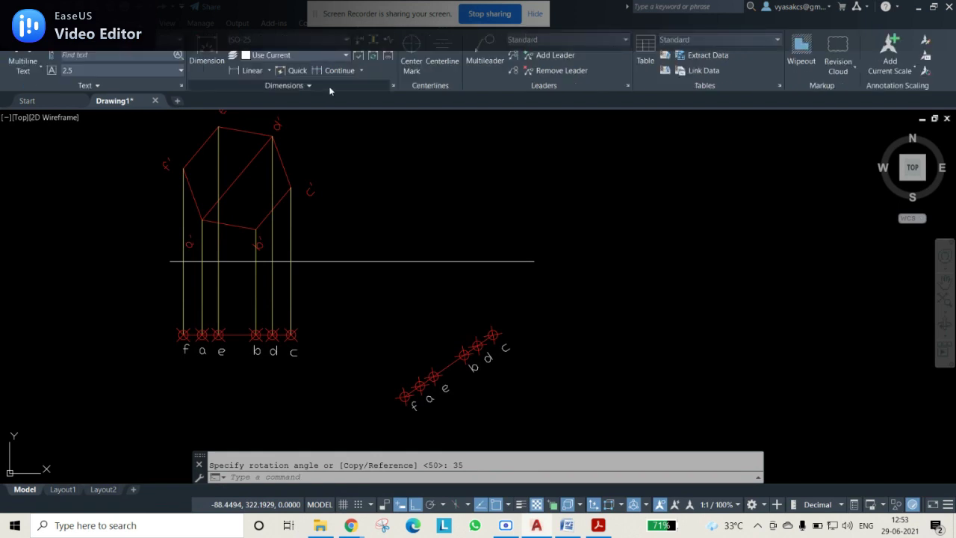
{"action": "left_click", "coordinate": [269, 71]}
{"action": "left_click", "coordinate": [252, 139]}
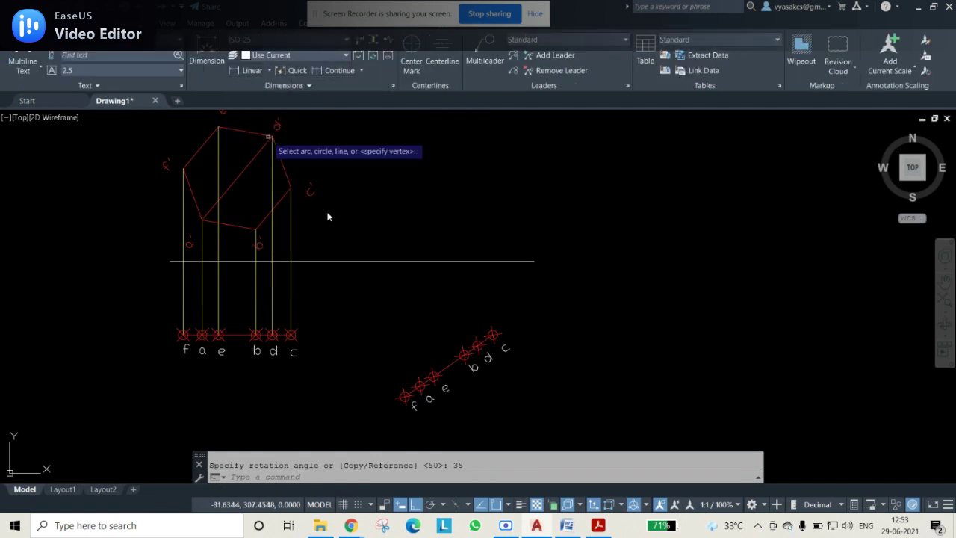
{"action": "left_click", "coordinate": [428, 261]}
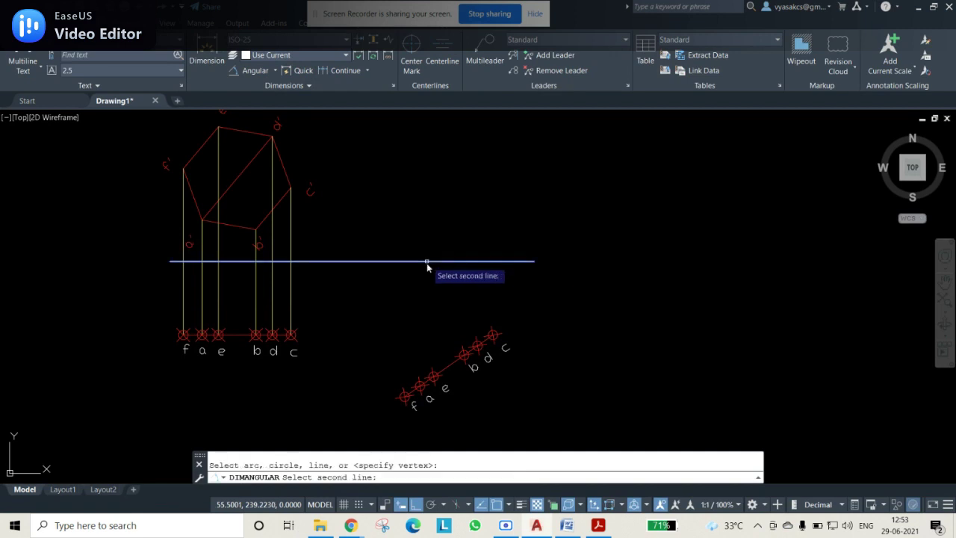
{"action": "left_click", "coordinate": [447, 370]}
{"action": "left_click", "coordinate": [411, 336]}
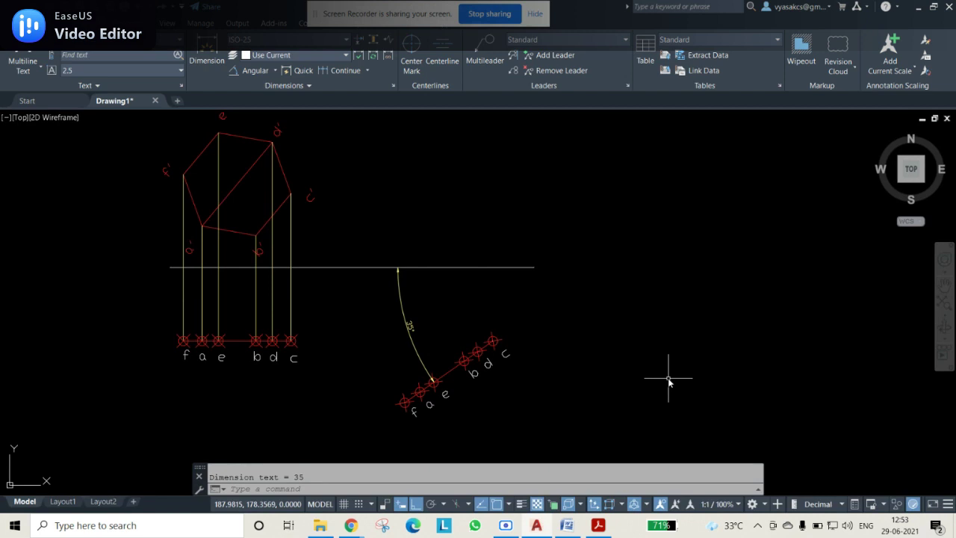
{"action": "left_click", "coordinate": [413, 345]}
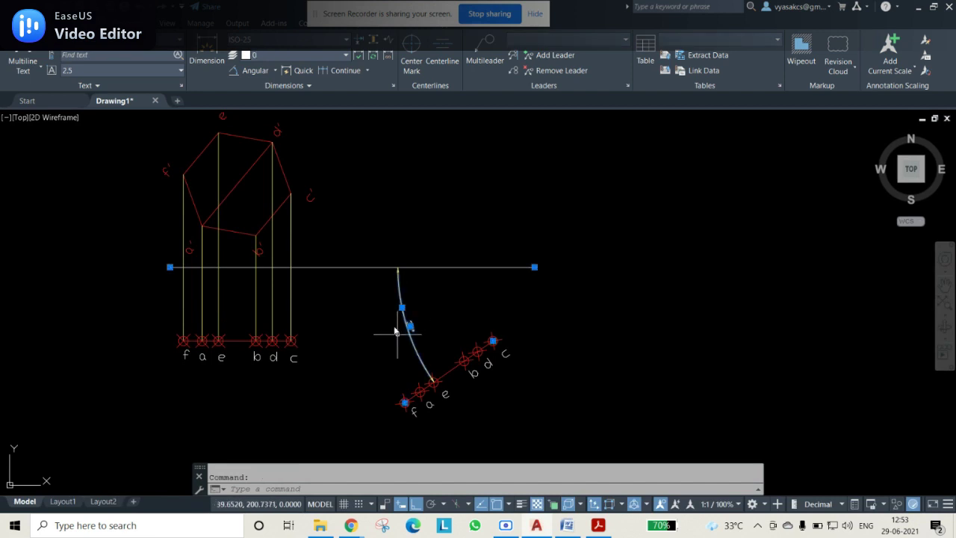
- Move the inclined edge line with its points and labels straight up, closer to the horizontal reference line
{"action": "left_click", "coordinate": [381, 305]}
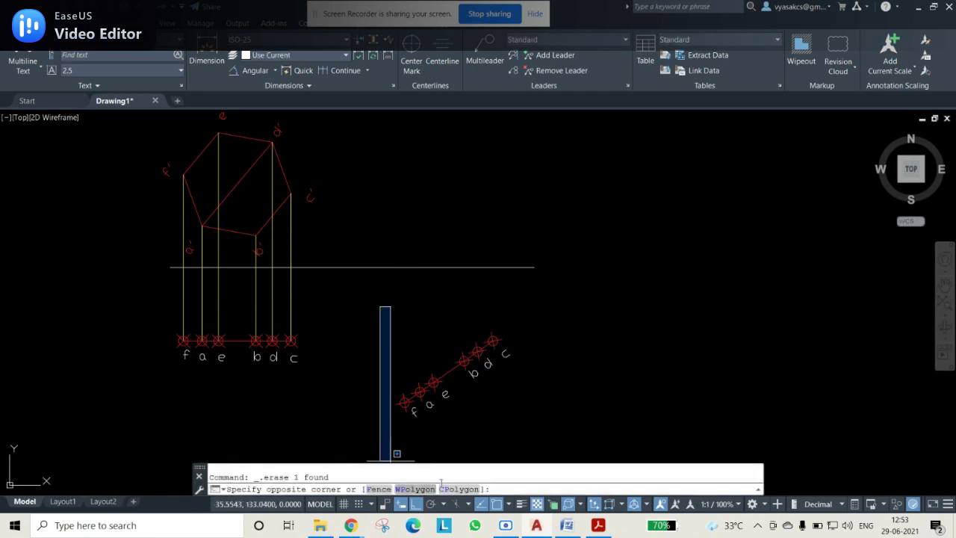
{"action": "left_click", "coordinate": [538, 449]}
{"action": "scroll", "coordinate": [136, 67], "scroll_direction": "up", "scroll_amount": 2}
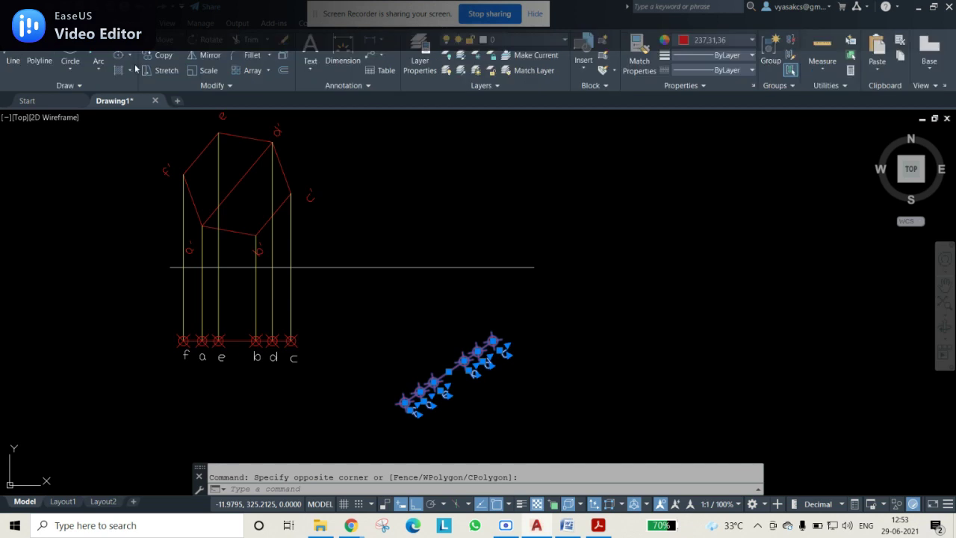
{"action": "left_click", "coordinate": [164, 39]}
{"action": "left_click", "coordinate": [493, 342]}
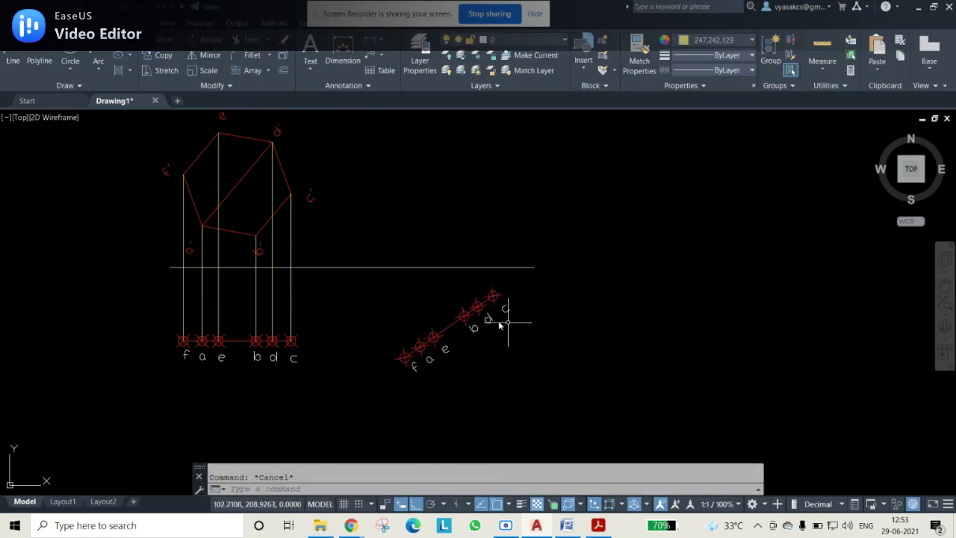
- Draw a vertical projector from point f on the inclined edge line up to the level of f'
{"action": "middle_click_drag", "start_coordinate": [544, 276], "coordinate": [525, 325]}
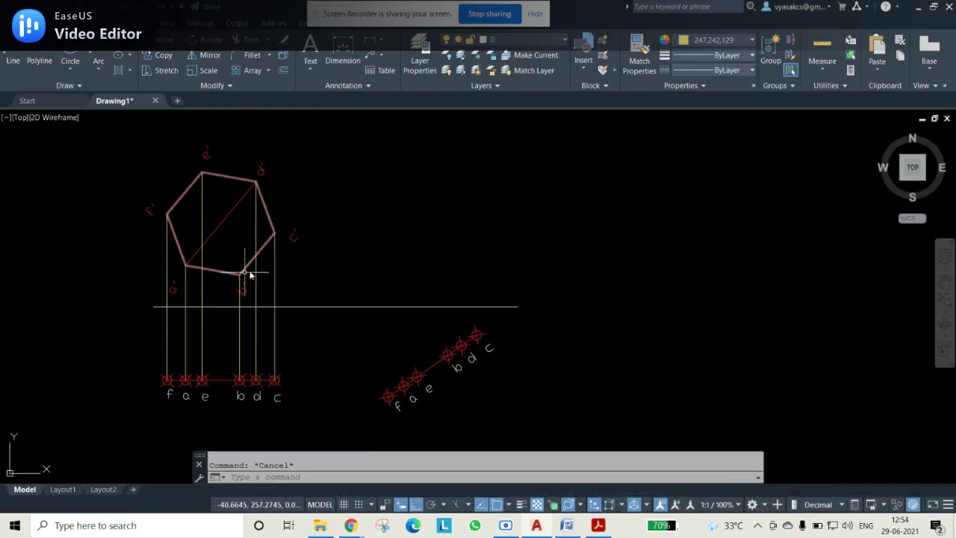
{"action": "left_click", "coordinate": [13, 62]}
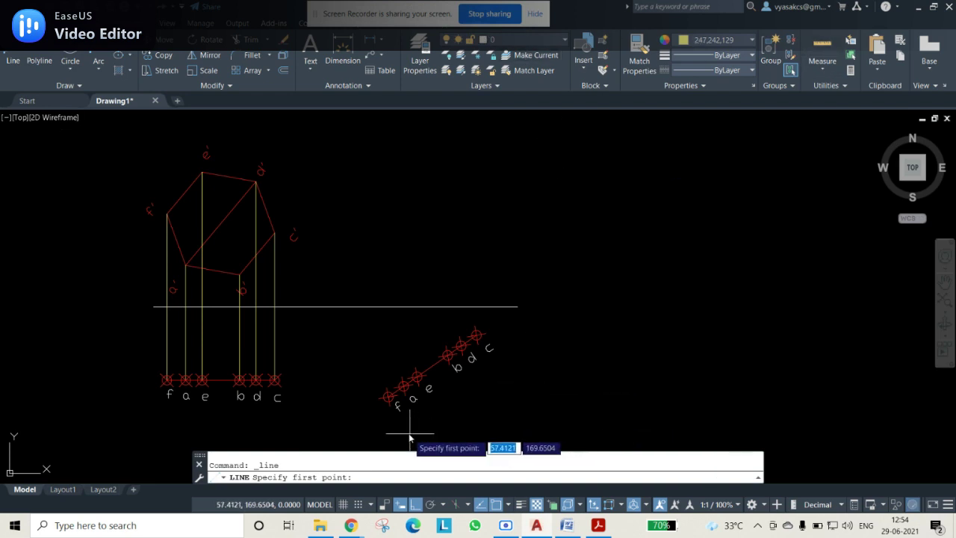
{"action": "left_click", "coordinate": [387, 401]}
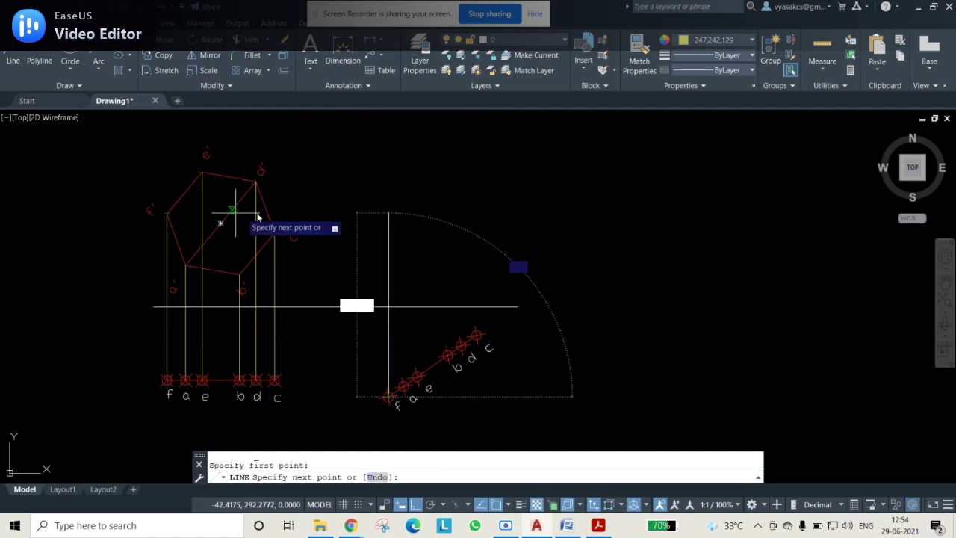
{"action": "left_click", "coordinate": [391, 215]}
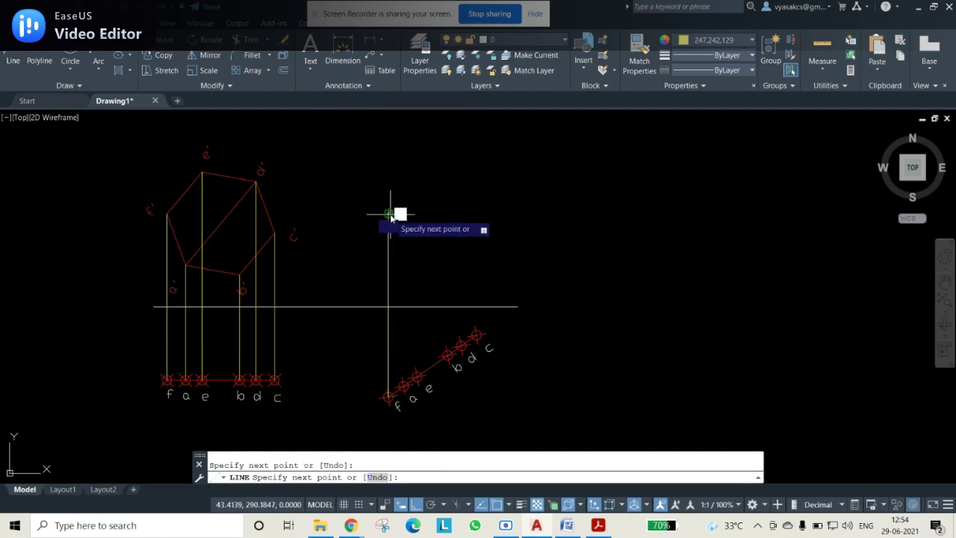
{"action": "key", "text": "Escape"}
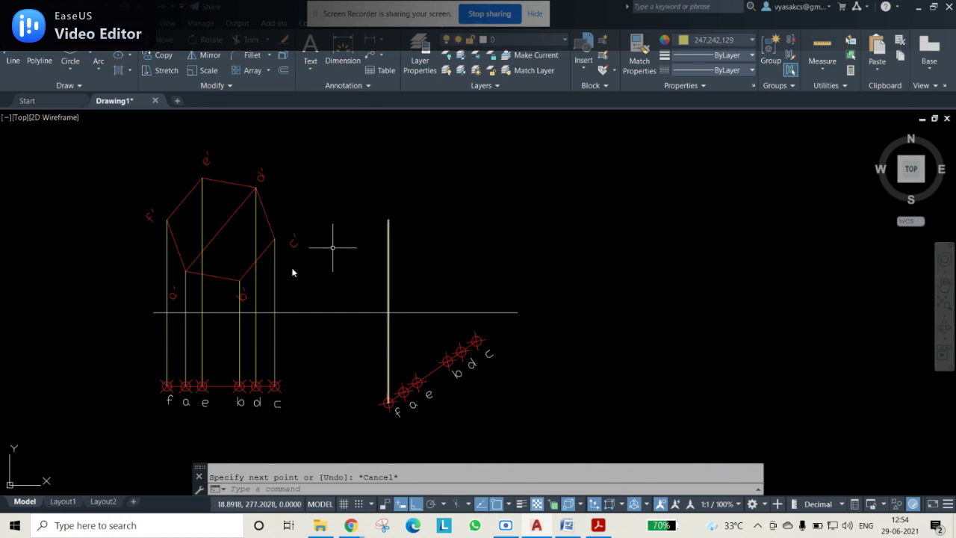
- Draw vertical projectors from points a and e on the inclined edge line up to the levels of a' and e'
{"action": "left_click", "coordinate": [9, 60]}
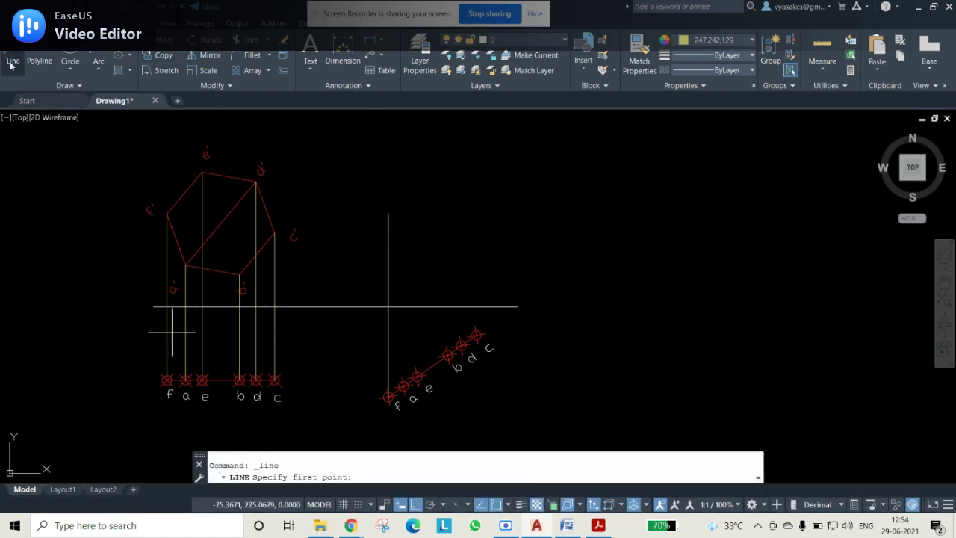
{"action": "left_click", "coordinate": [405, 386]}
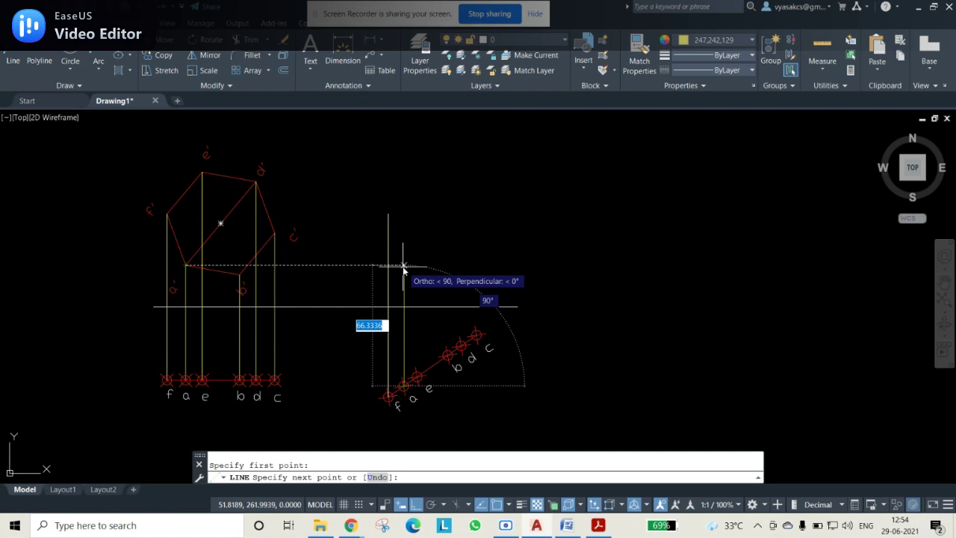
{"action": "key", "text": "Escape"}
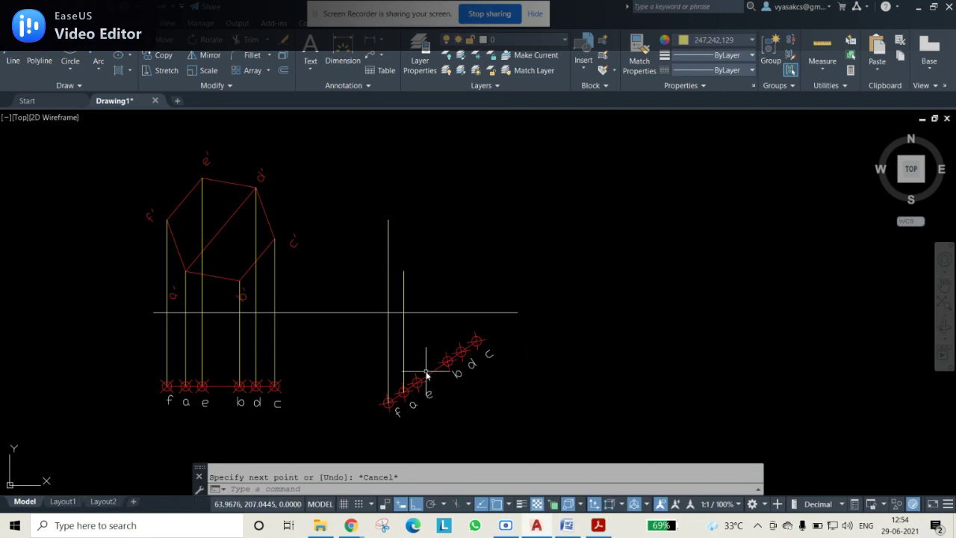
{"action": "key", "text": "Return"}
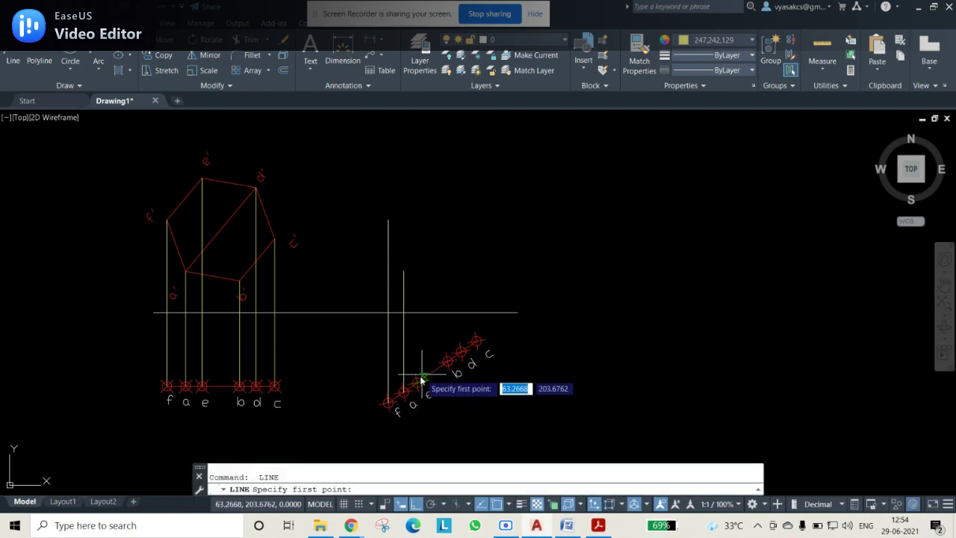
{"action": "left_click", "coordinate": [418, 382]}
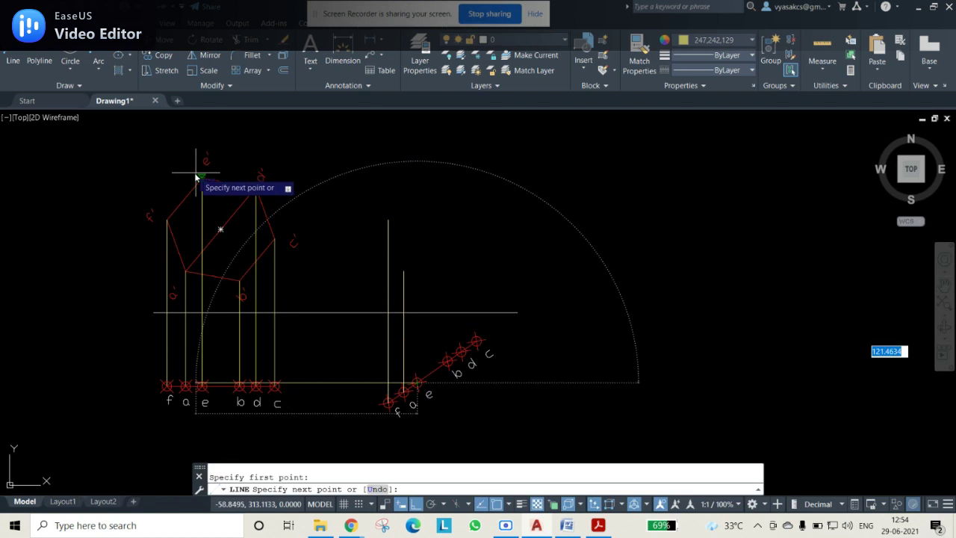
{"action": "left_click", "coordinate": [415, 182]}
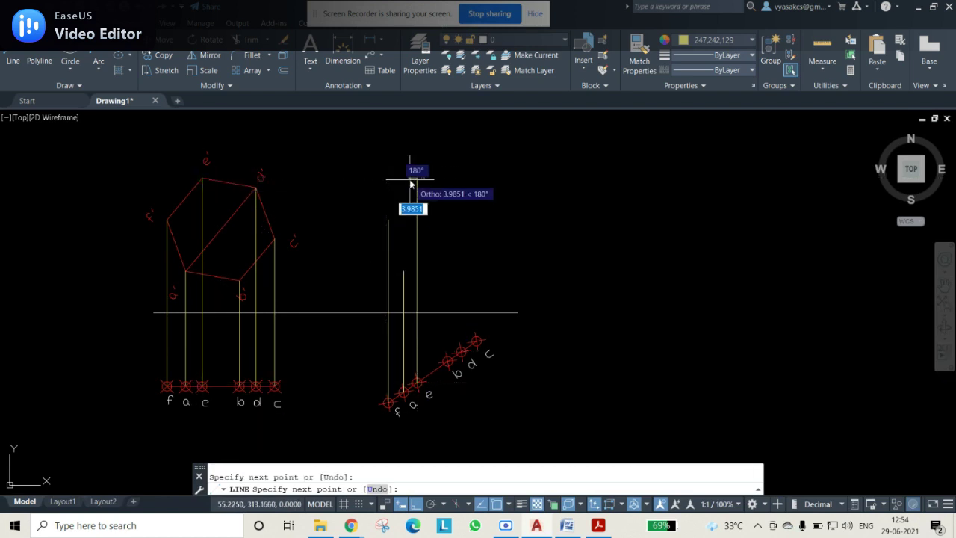
{"action": "key", "text": "Return"}
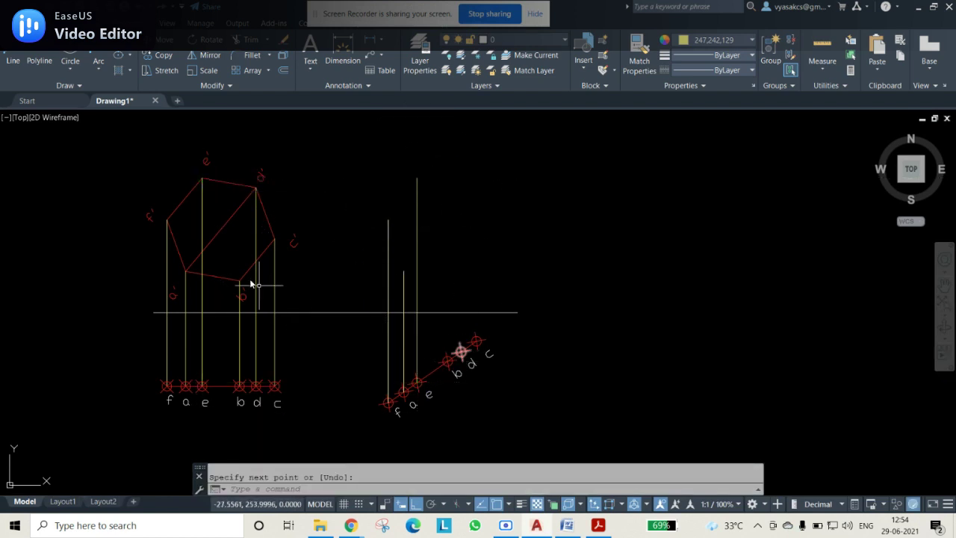
- Draw a vertical projector from point b on the inclined edge line up to above the hexagon's height
{"action": "type", "text": "l"}
{"action": "key", "text": "Return"}
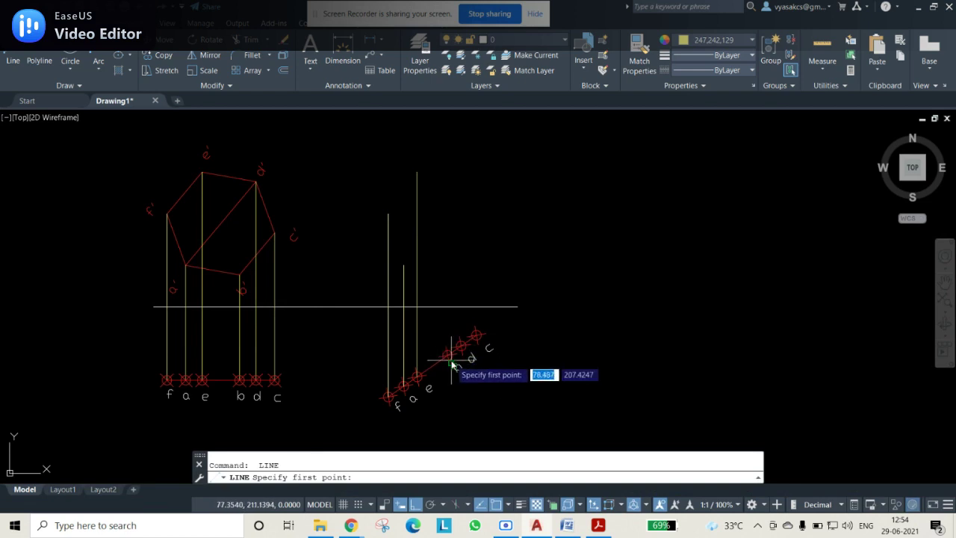
{"action": "left_click", "coordinate": [448, 355]}
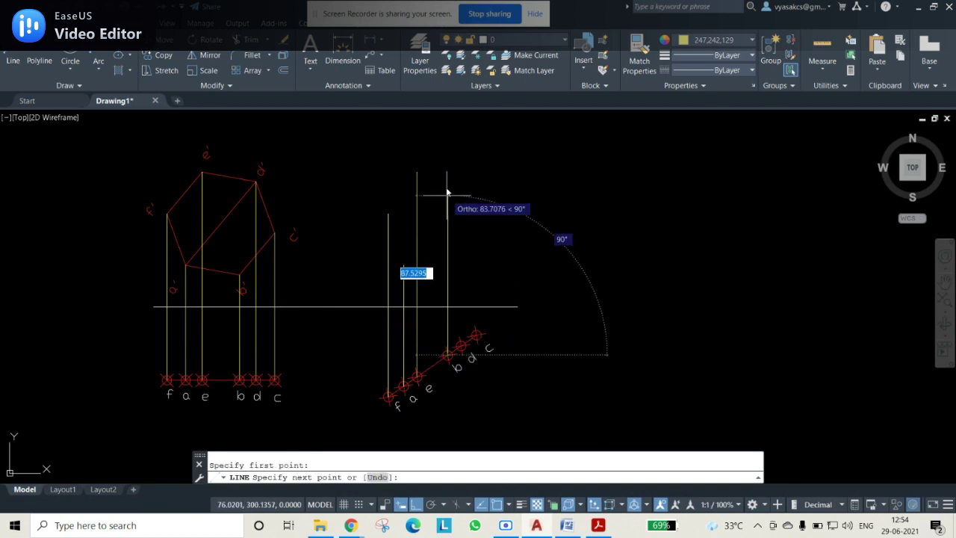
{"action": "left_click", "coordinate": [436, 140]}
{"action": "key", "text": "Return"}
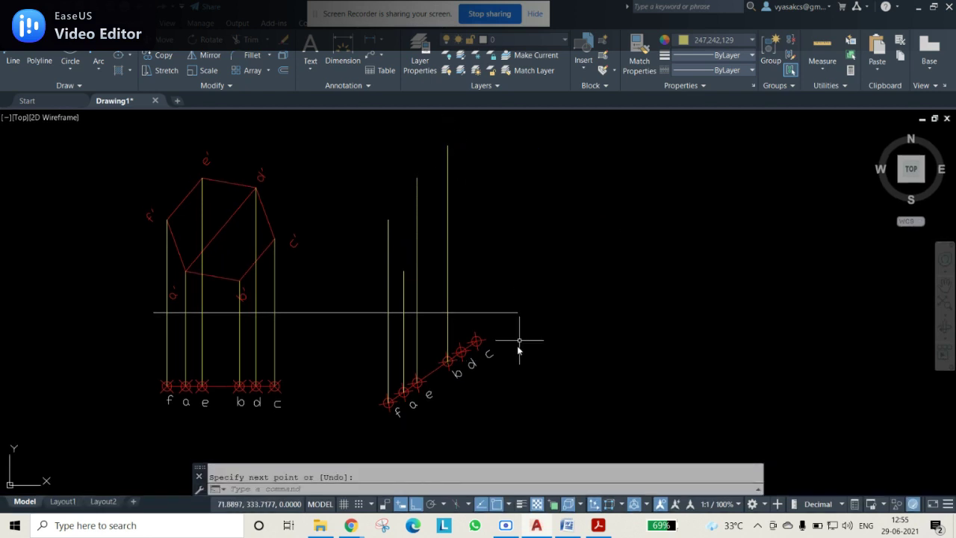
- Draw vertical projectors from points d and c on the inclined edge line up to above the hexagon's height
{"action": "key", "text": "Return"}
{"action": "left_click", "coordinate": [461, 350]}
{"action": "left_click", "coordinate": [461, 149]}
{"action": "key", "text": "Return"}
{"action": "key", "text": "Return"}
{"action": "left_click", "coordinate": [477, 340]}
{"action": "left_click", "coordinate": [476, 142]}
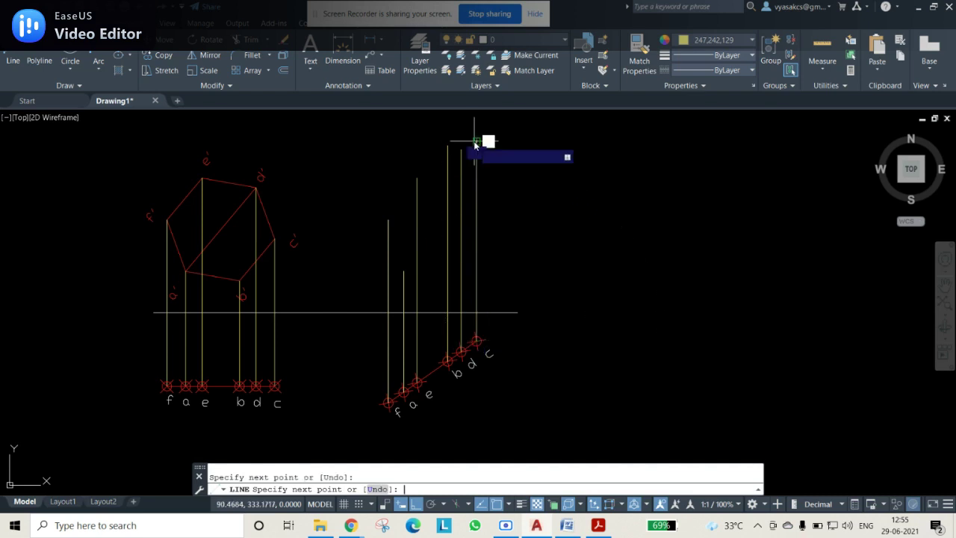
{"action": "key", "text": "Return"}
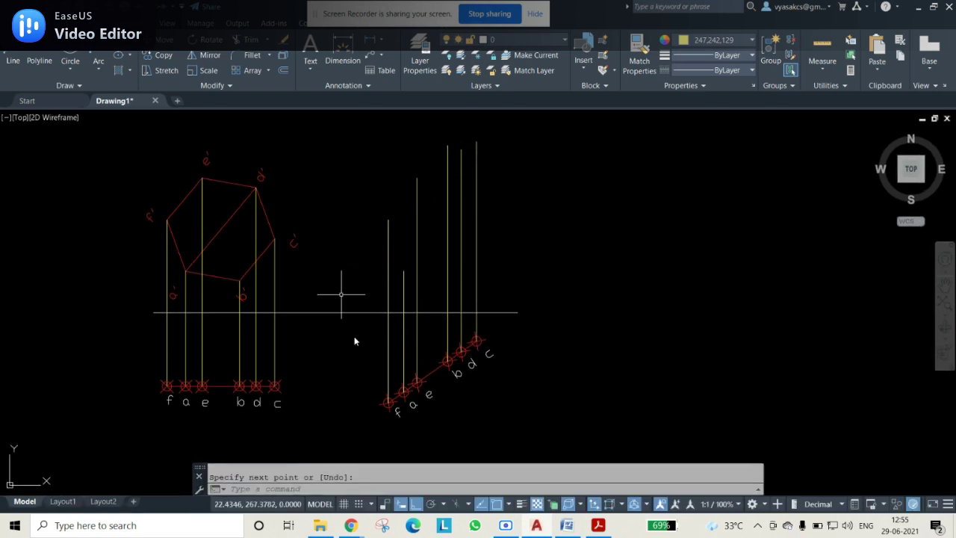
- Draw horizontal projectors from b' and d' of the hexagon to the vertical projectors of inclined points b and d
{"action": "key", "text": "Return"}
{"action": "left_click", "coordinate": [239, 280]}
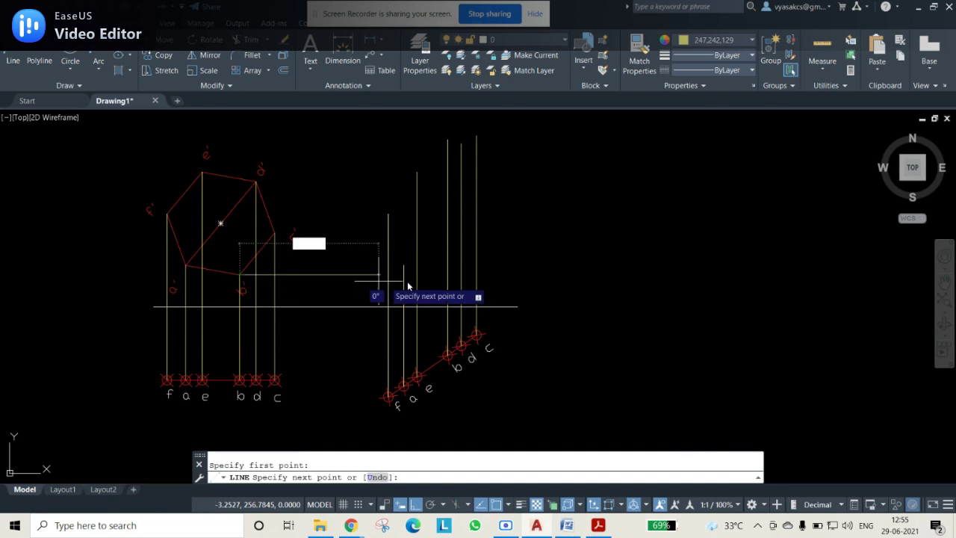
{"action": "left_click", "coordinate": [447, 275]}
{"action": "key", "text": "Return"}
{"action": "key", "text": "Return"}
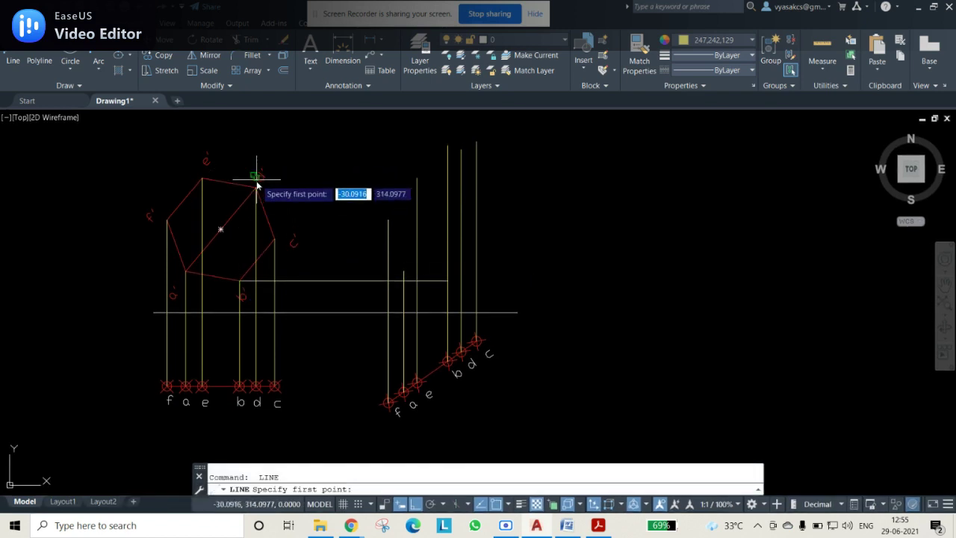
{"action": "left_click", "coordinate": [257, 187]}
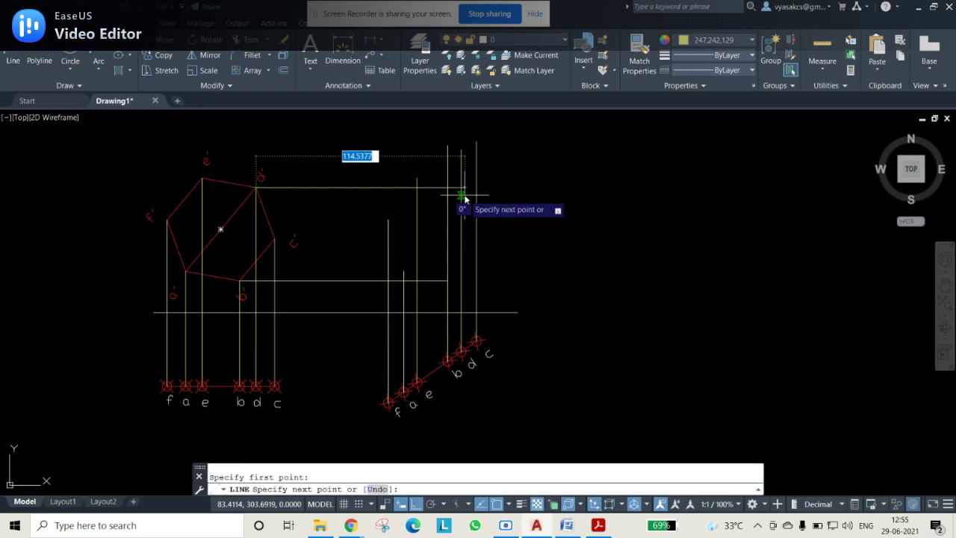
{"action": "key", "text": "Escape"}
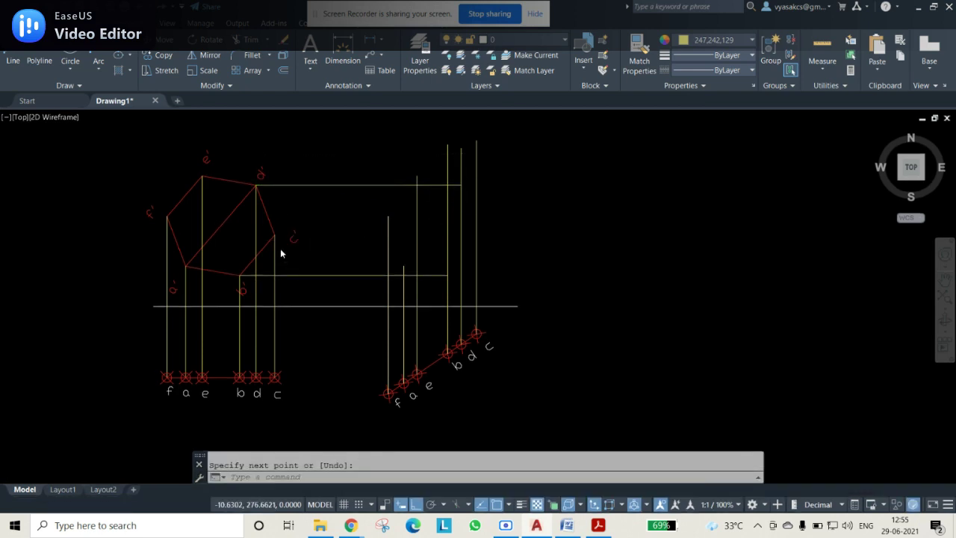
- Draw a horizontal projector from corner c' of the hexagon to the vertical projector of inclined point c
{"action": "key", "text": "Return"}
{"action": "left_click", "coordinate": [274, 232]}
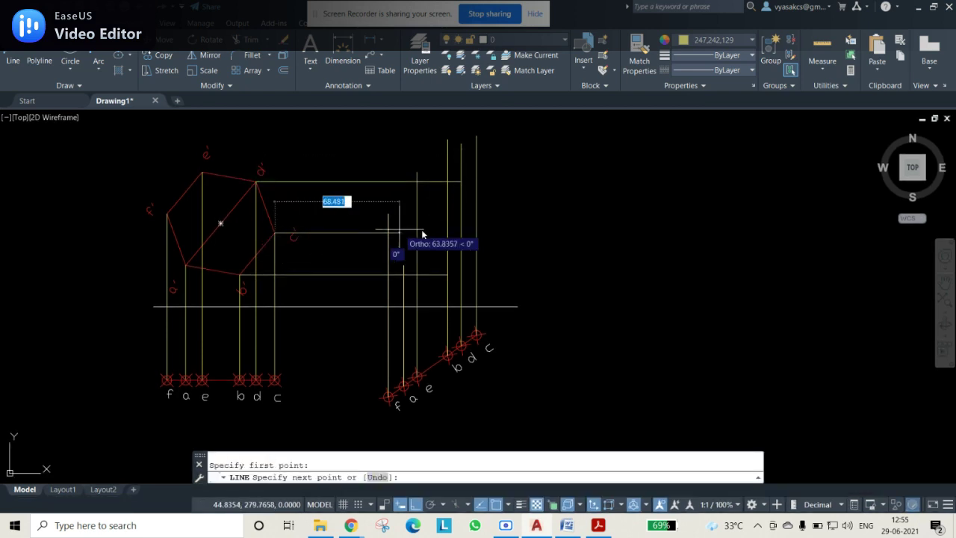
{"action": "left_click", "coordinate": [476, 232]}
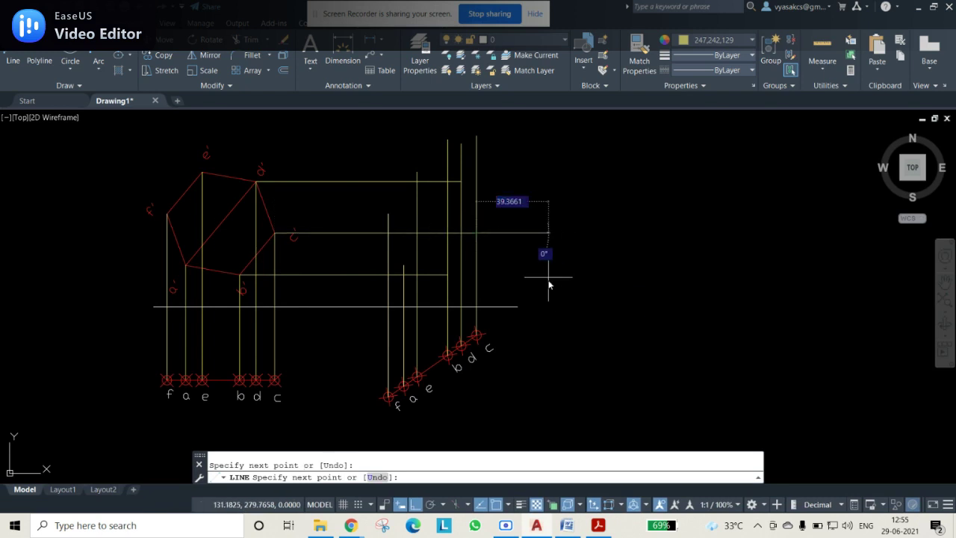
{"action": "key", "text": "Escape"}
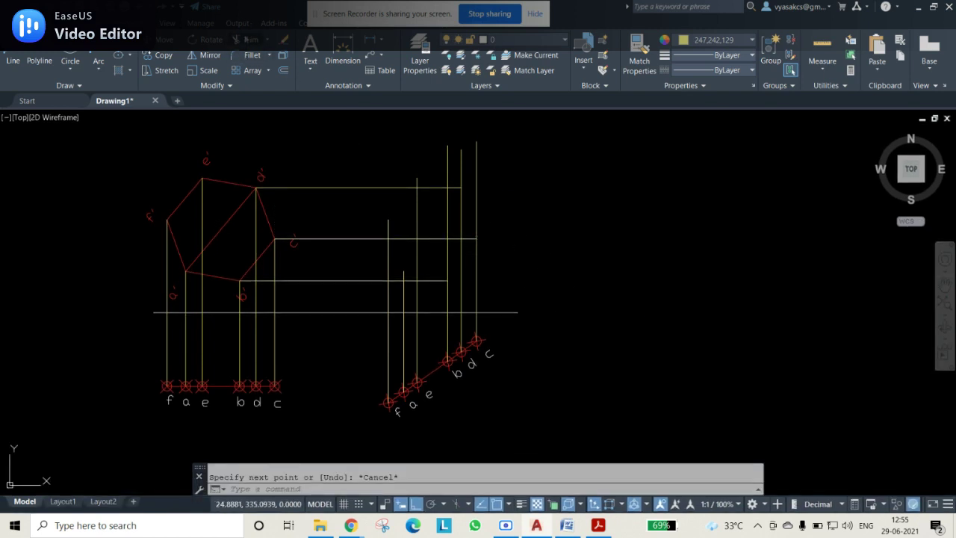
- Trim the vertical projectors of b, d and c above the horizontal projectors from b', d' and c'
{"action": "type", "text": "tr"}
{"action": "key", "text": "Return"}
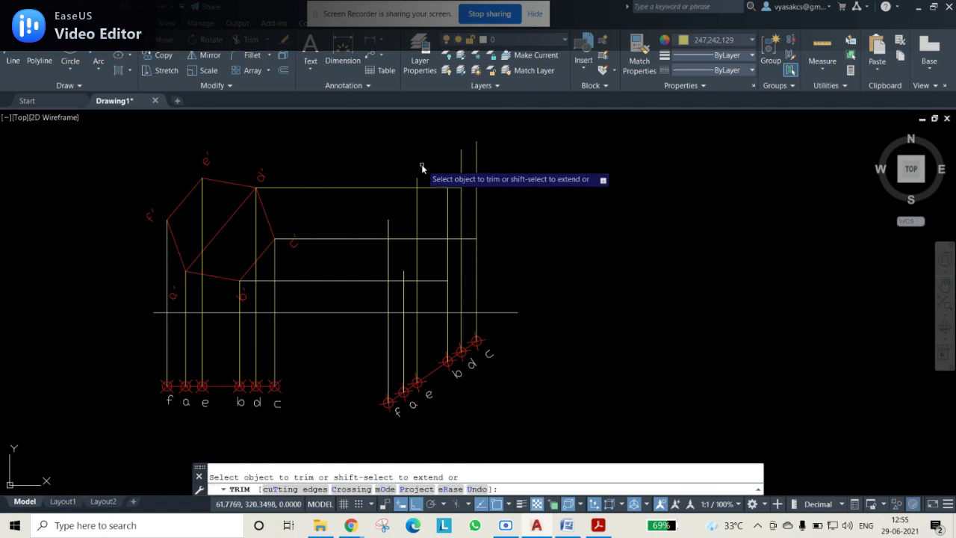
{"action": "left_click", "coordinate": [461, 165]}
{"action": "left_click", "coordinate": [475, 164]}
{"action": "key", "text": "Return"}
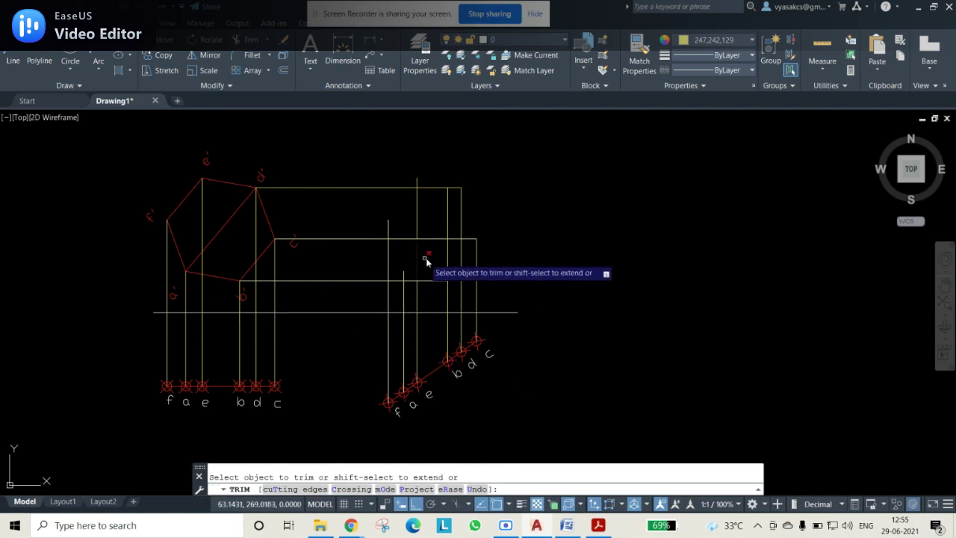
{"action": "left_click", "coordinate": [457, 281]}
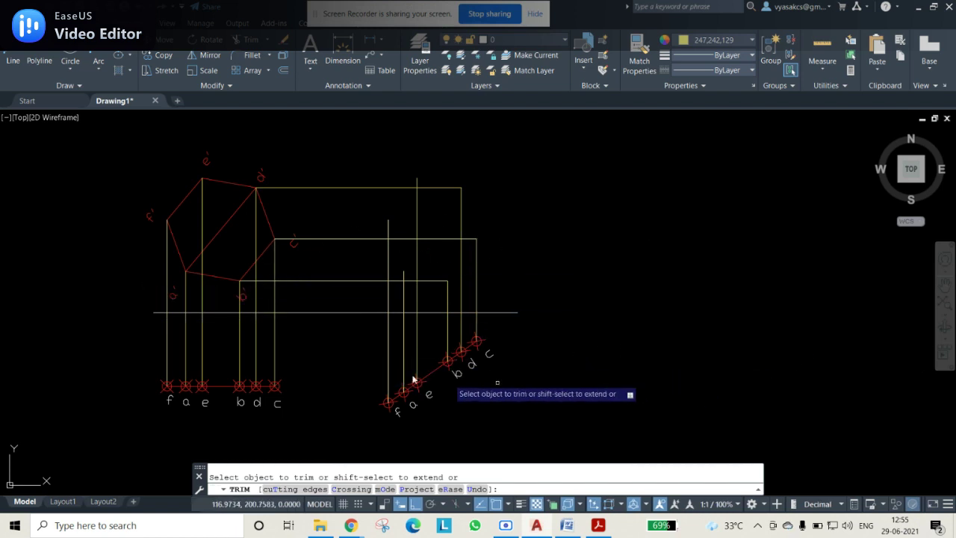
{"action": "key", "text": "Escape"}
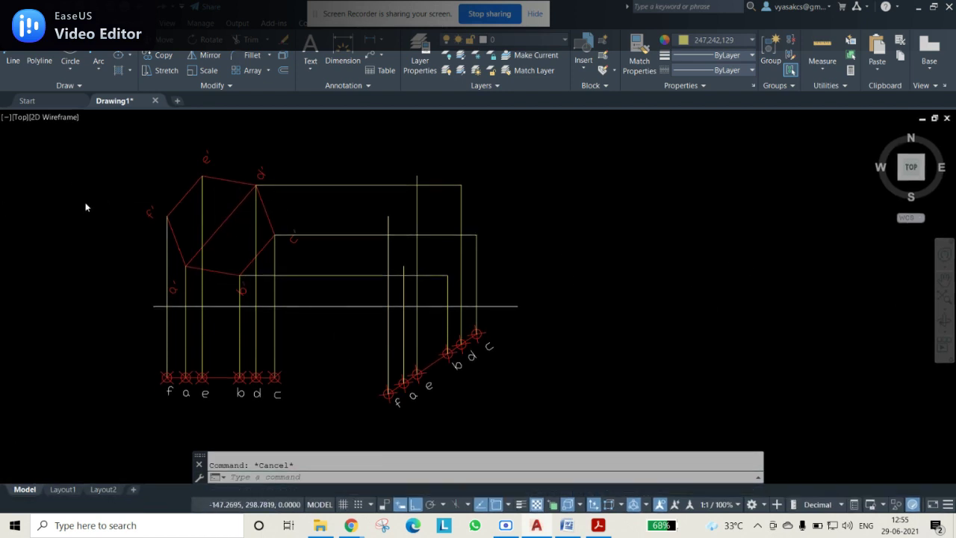
- Draw horizontal projectors from f' and e' of the hexagon to the upper ends of the vertical projectors of f and e
{"action": "left_click", "coordinate": [12, 61]}
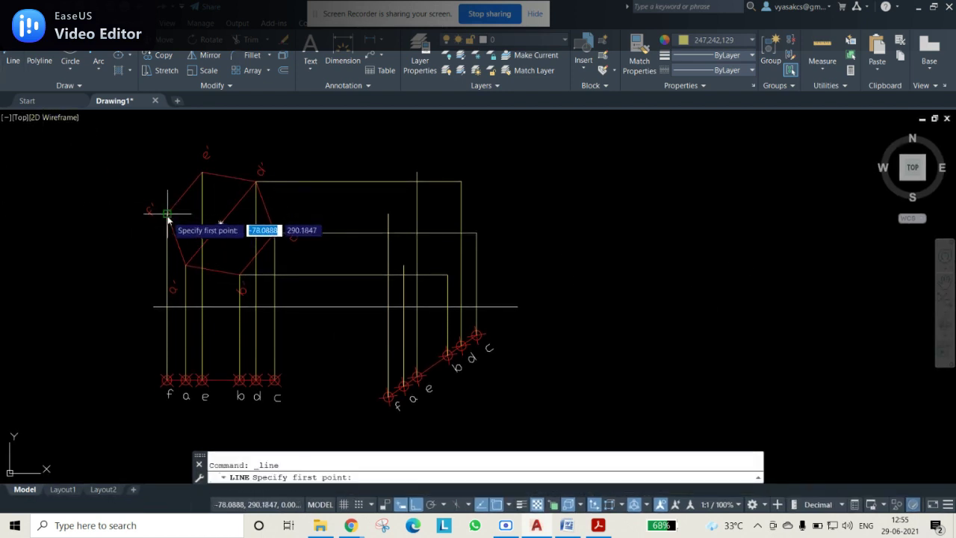
{"action": "left_click", "coordinate": [168, 214]}
{"action": "left_click", "coordinate": [389, 214]}
{"action": "key", "text": "Return"}
{"action": "key", "text": "Return"}
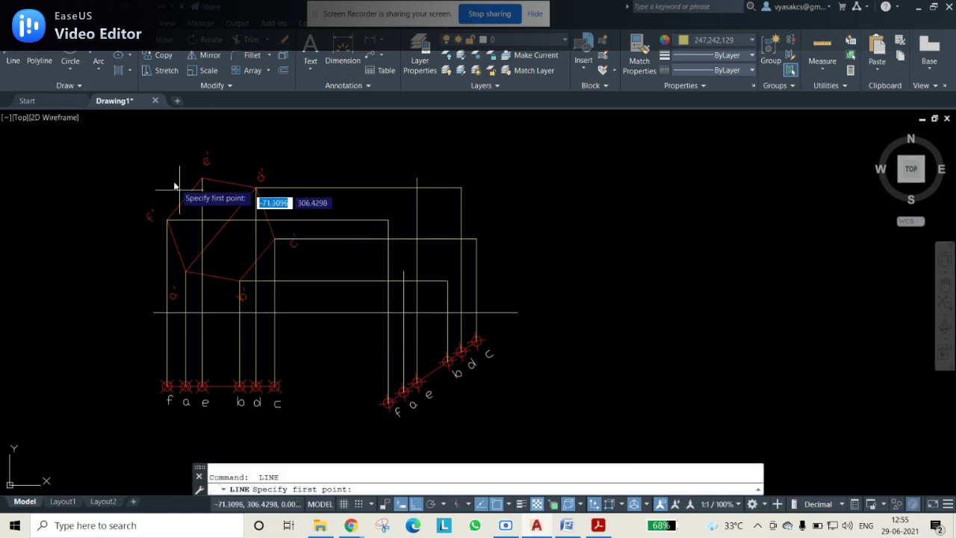
{"action": "left_click", "coordinate": [201, 178]}
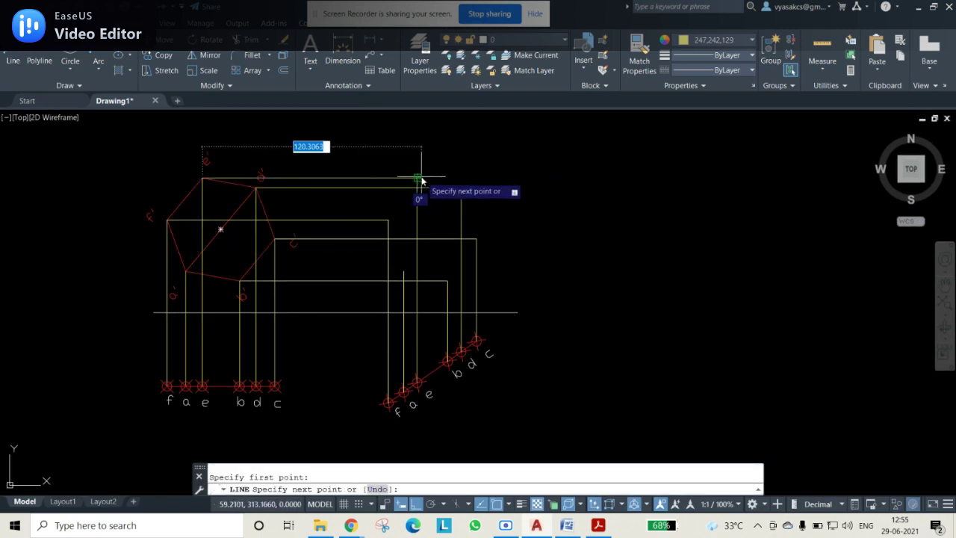
{"action": "left_click", "coordinate": [418, 179]}
{"action": "key", "text": "Return"}
- Draw a horizontal projector from corner a' of the hexagon to the upper end of the vertical projector of a
{"action": "key", "text": "Return"}
{"action": "key", "text": "Escape"}
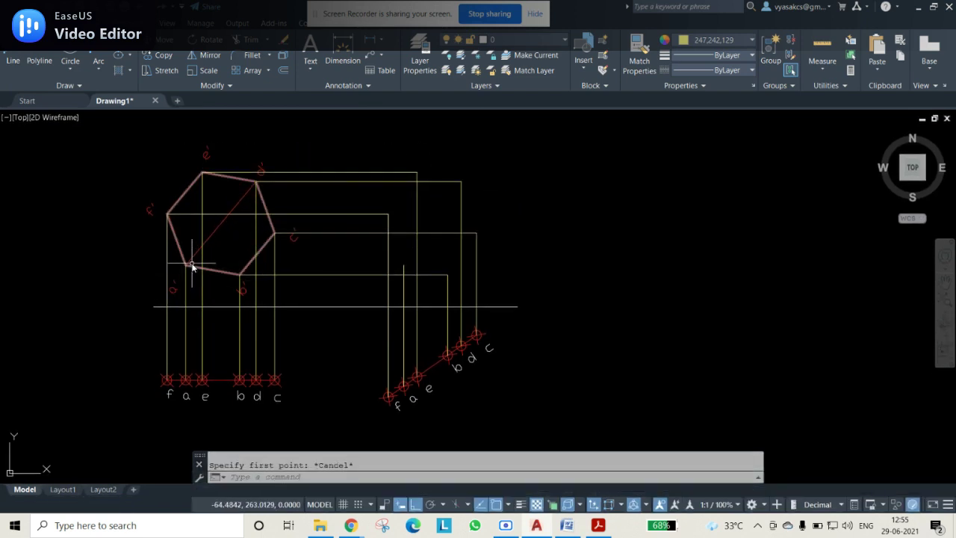
{"action": "key", "text": "Return"}
{"action": "left_click", "coordinate": [186, 266]}
{"action": "left_click", "coordinate": [404, 265]}
{"action": "key", "text": "Escape"}
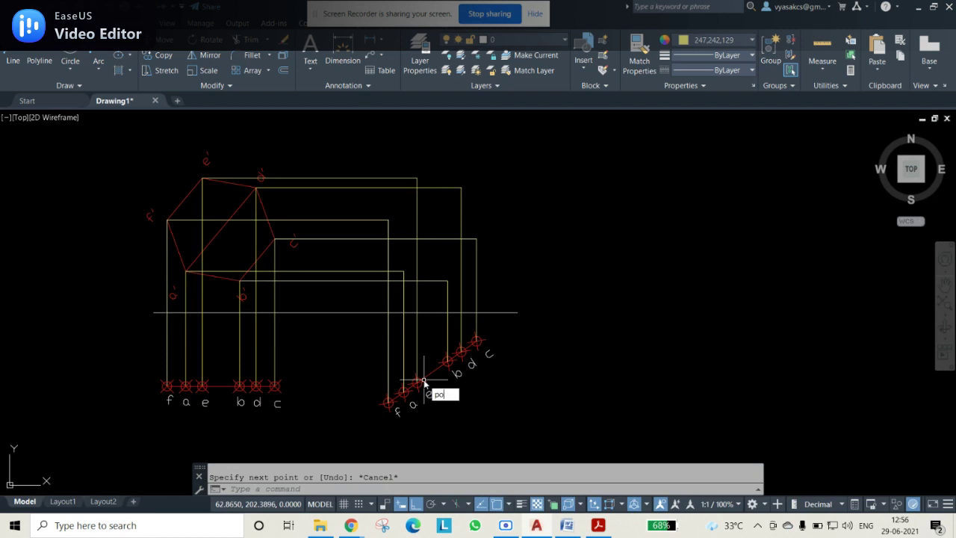
- Place red (205,32,39) points at the six intersections of the horizontal projectors from the hexagon with the vertical projectors of a to f
{"action": "type", "text": "po"}
{"action": "key", "text": "Return"}
{"action": "left_click", "coordinate": [738, 41]}
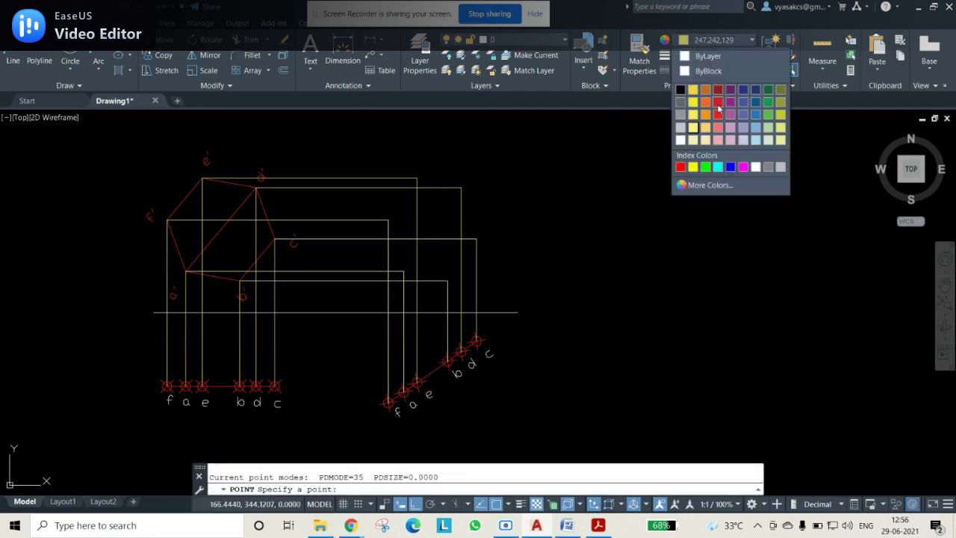
{"action": "left_click", "coordinate": [718, 110]}
{"action": "left_click", "coordinate": [404, 271]}
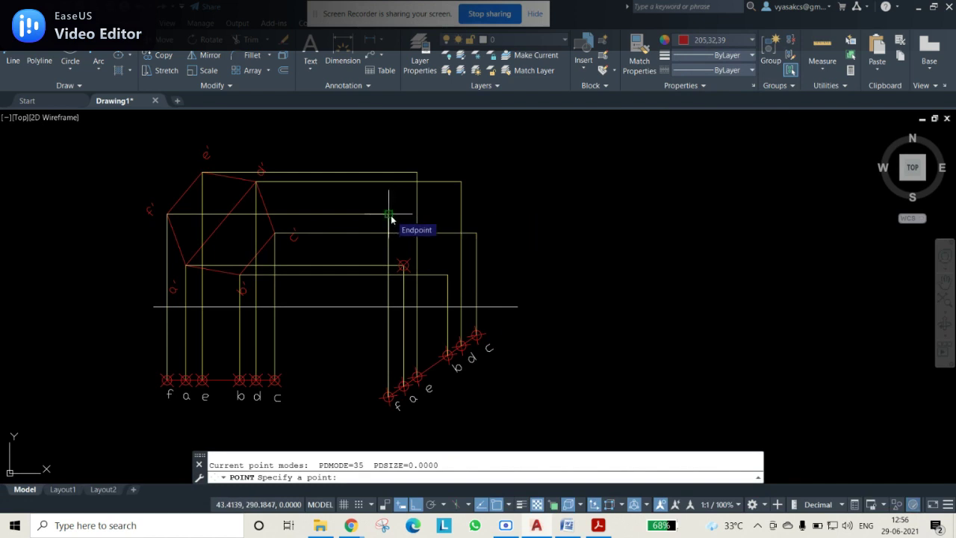
{"action": "left_click", "coordinate": [447, 276]}
{"action": "key", "text": "Return"}
{"action": "left_click", "coordinate": [477, 234]}
{"action": "key", "text": "Return"}
{"action": "left_click", "coordinate": [461, 182]}
{"action": "key", "text": "Return"}
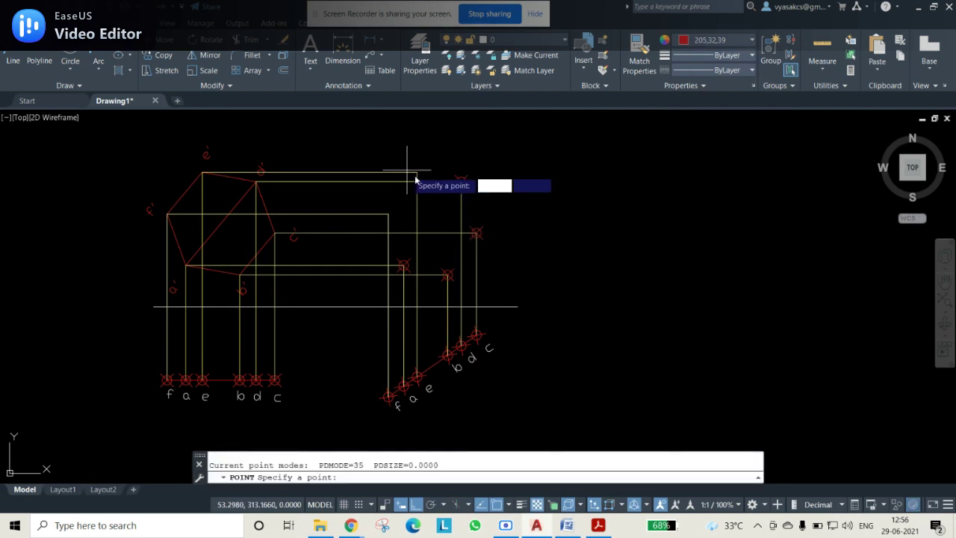
{"action": "left_click", "coordinate": [417, 172]}
{"action": "key", "text": "Return"}
{"action": "left_click", "coordinate": [388, 215]}
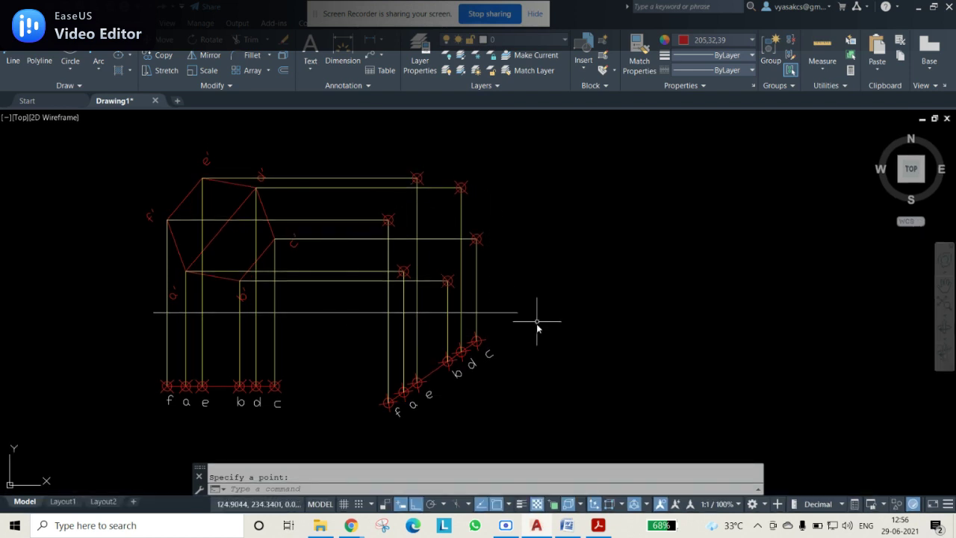
- Join the six projected points in order a', b', c', d', e', f' with red lines to form the final front view
{"action": "left_click", "coordinate": [11, 54]}
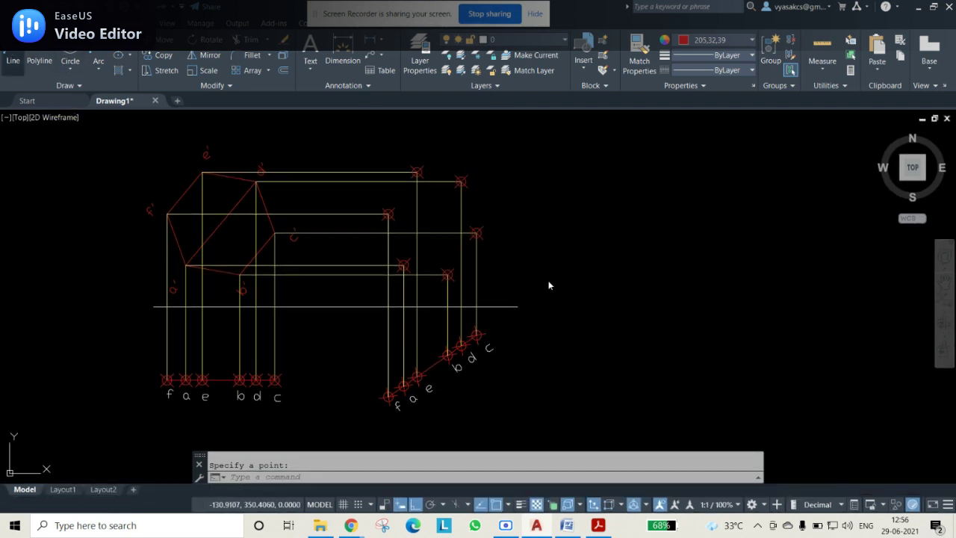
{"action": "left_click", "coordinate": [406, 267]}
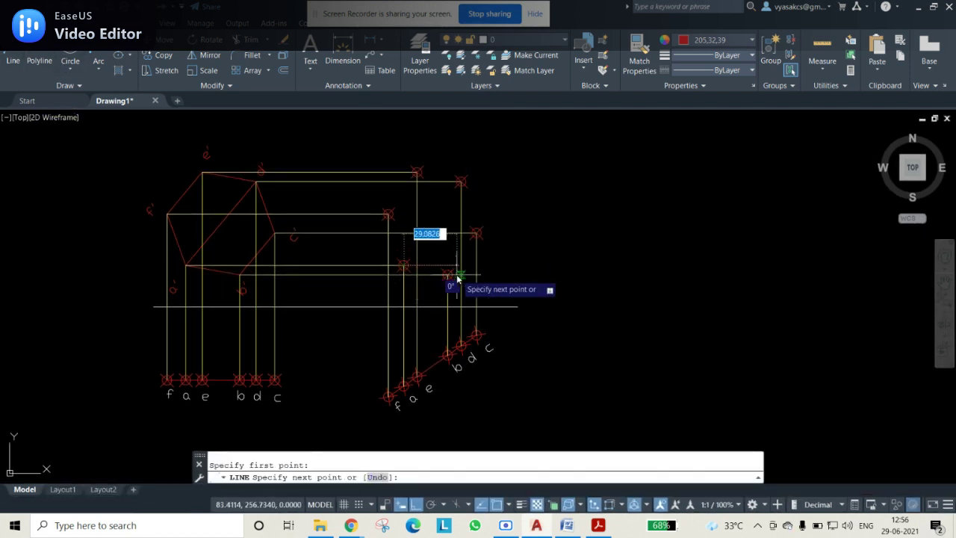
{"action": "left_click", "coordinate": [447, 275]}
{"action": "left_click", "coordinate": [476, 232]}
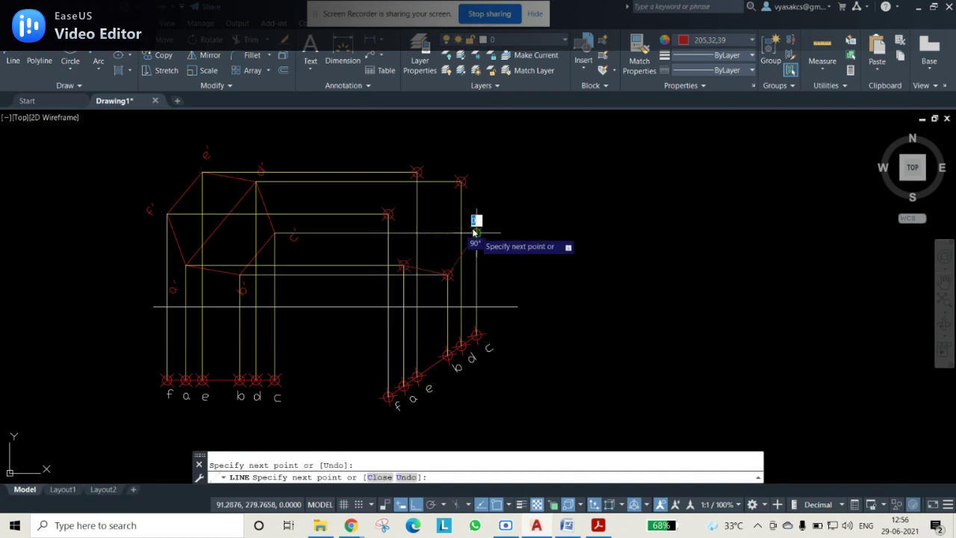
{"action": "left_click", "coordinate": [461, 180]}
{"action": "left_click", "coordinate": [417, 172]}
{"action": "left_click", "coordinate": [388, 214]}
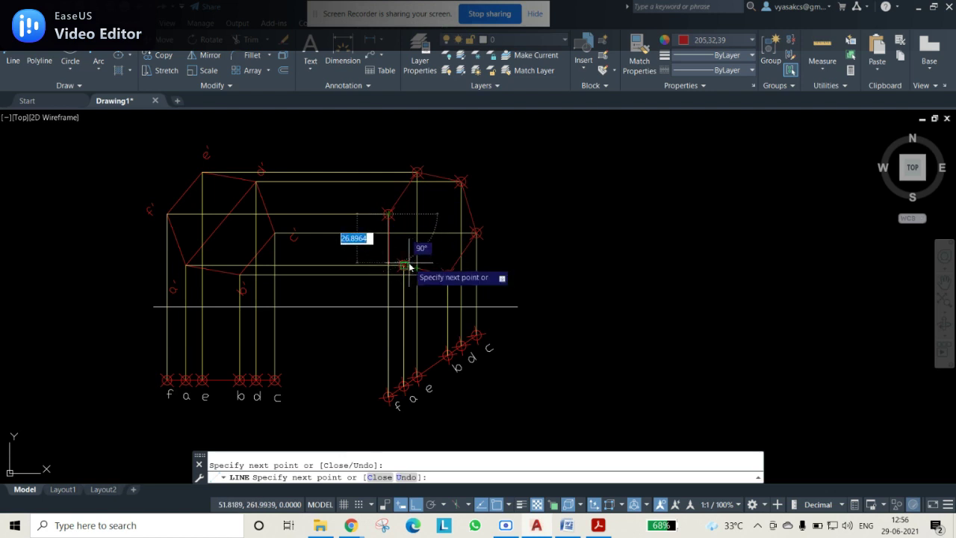
{"action": "key", "text": "Escape"}
- Colour the final front view hexagon and the inclined top view with its points green (19,155,72)
{"action": "left_click", "coordinate": [357, 154]}
{"action": "left_click", "coordinate": [501, 299]}
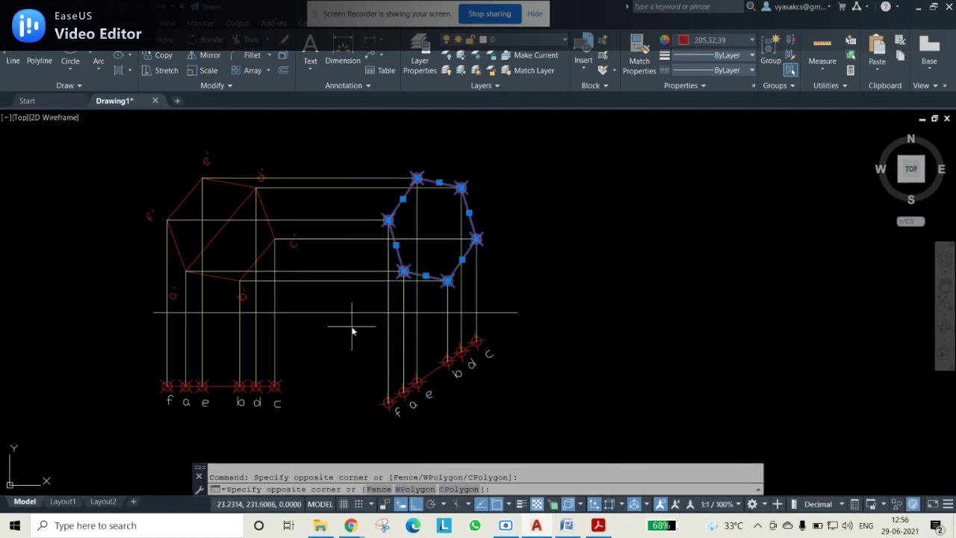
{"action": "left_click", "coordinate": [550, 427]}
{"action": "left_click", "coordinate": [688, 39]}
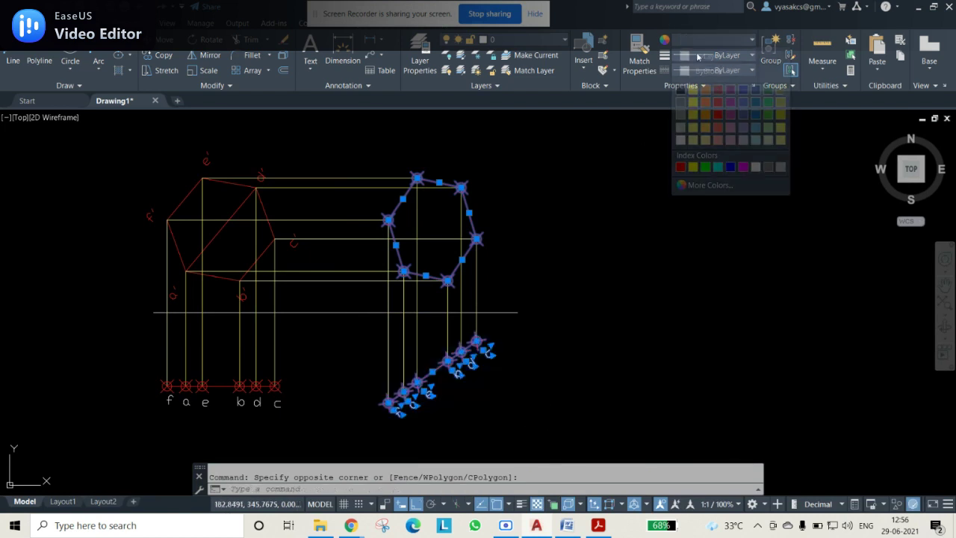
{"action": "left_click", "coordinate": [756, 114]}
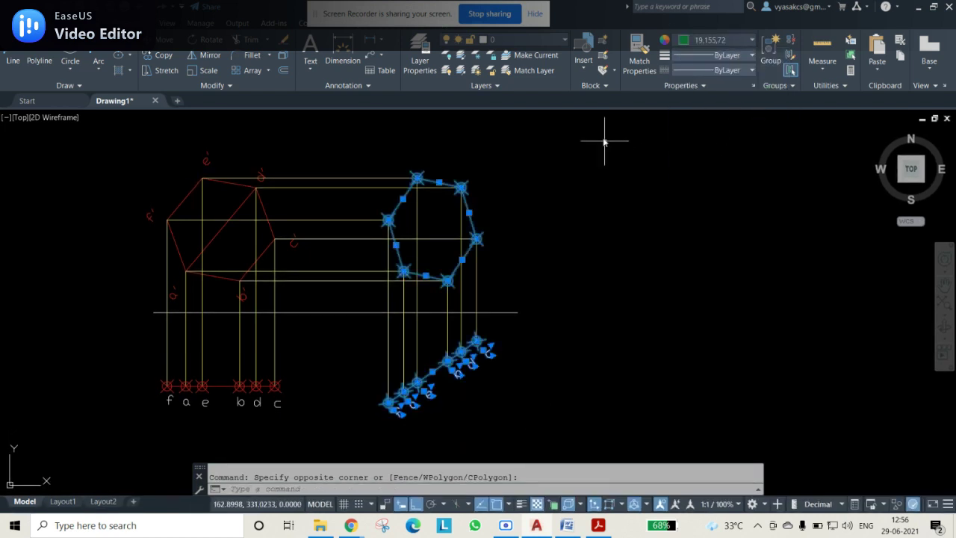
- Set the lineweight of the final front view and inclined top view to 0.50 mm and turn on lineweight display
{"action": "left_click", "coordinate": [702, 68]}
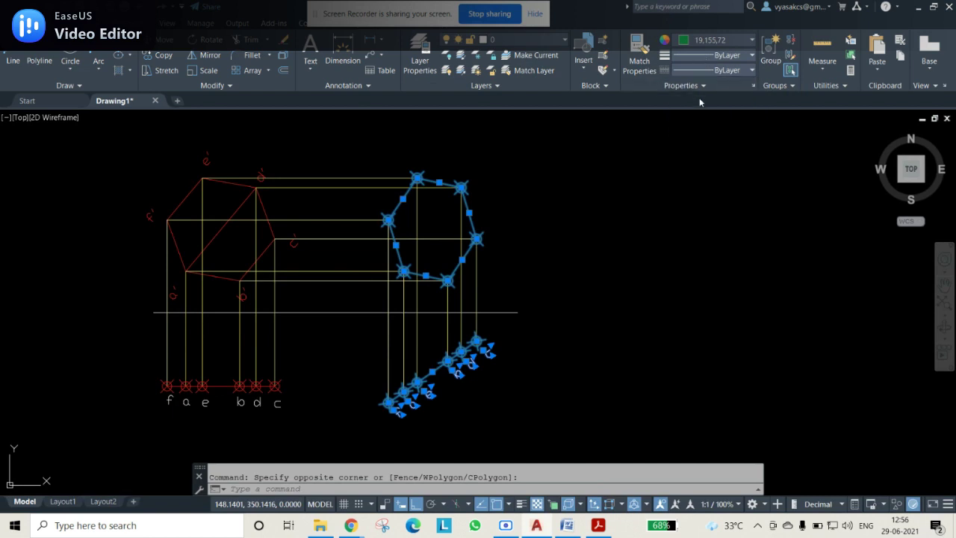
{"action": "left_click", "coordinate": [727, 57]}
{"action": "scroll", "coordinate": [721, 166], "scroll_direction": "down", "scroll_amount": 2}
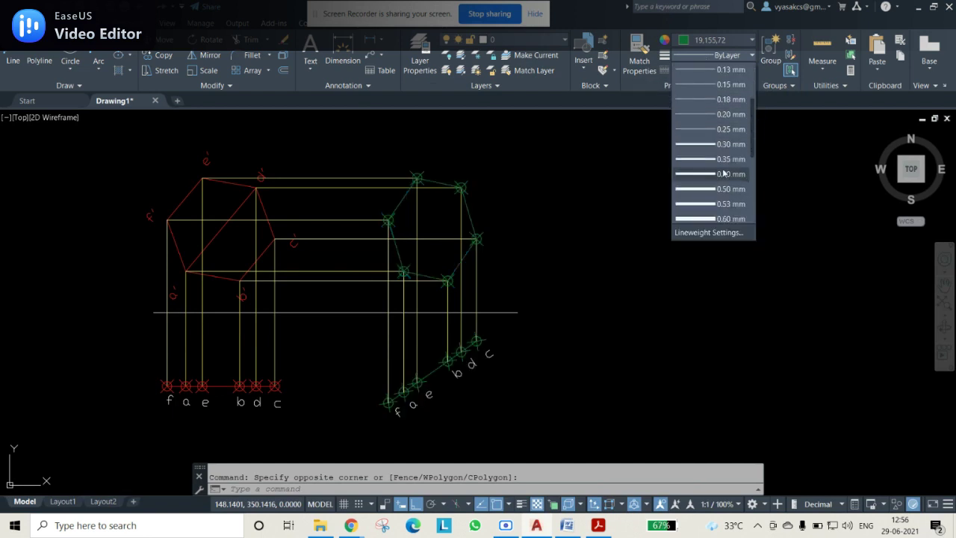
{"action": "left_click", "coordinate": [722, 188]}
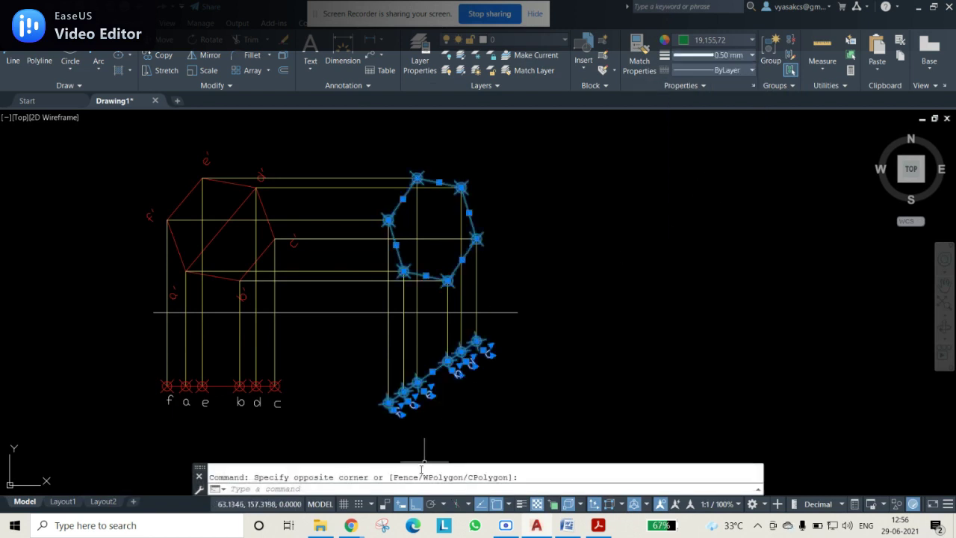
{"action": "left_click", "coordinate": [521, 505]}
{"action": "key", "text": "Escape"}
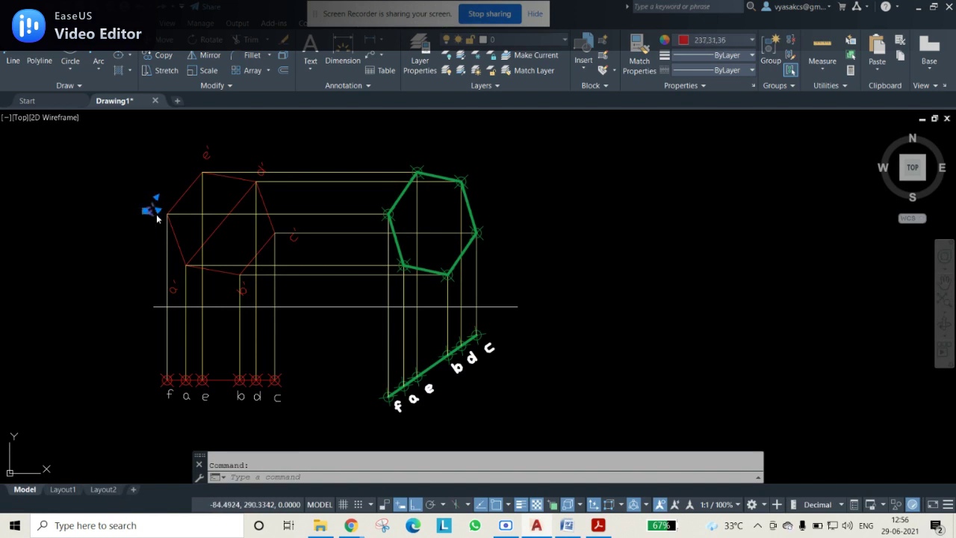
- Copy the labels f' and e' from the first hexagon to the matching corners of the final front view
{"action": "key", "text": "ctrl+c"}
{"action": "key", "text": "ctrl+v"}
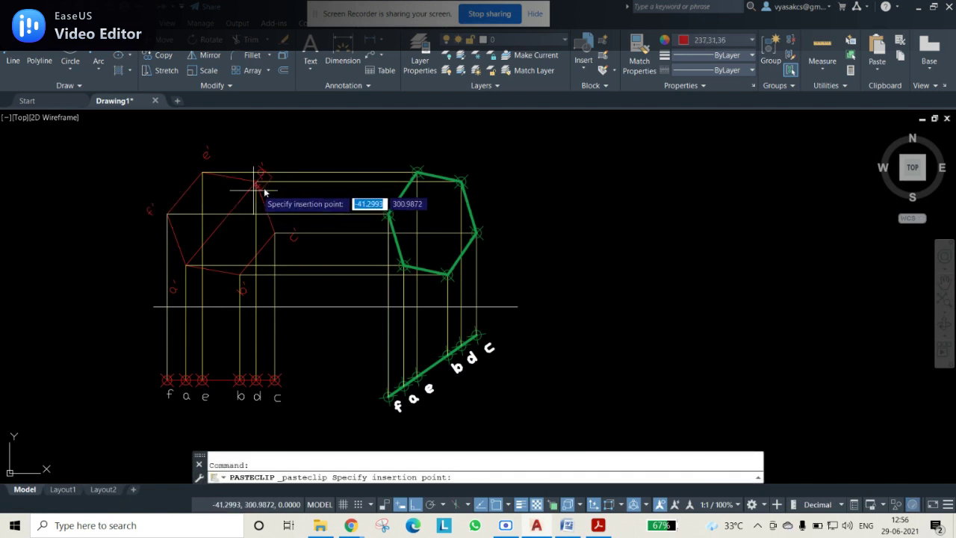
{"action": "left_click", "coordinate": [370, 206]}
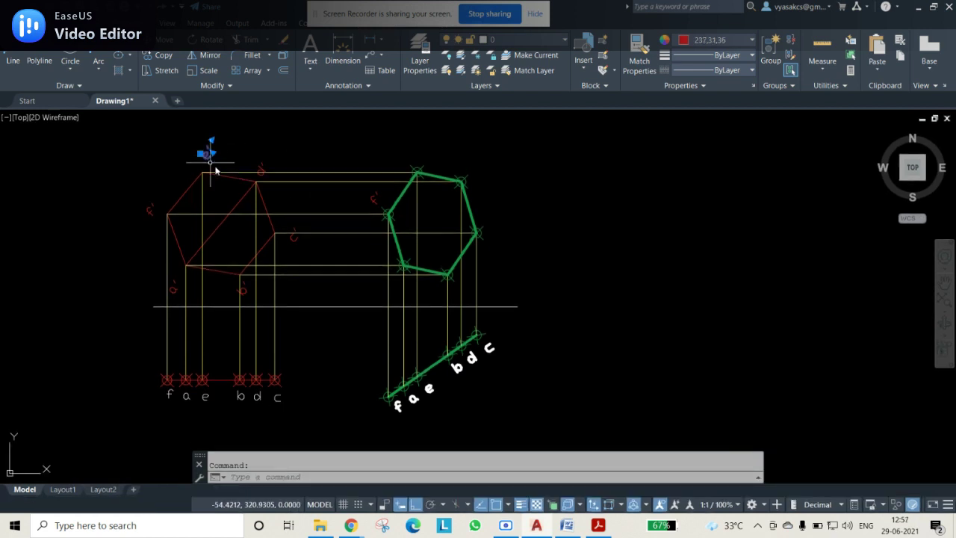
{"action": "key", "text": "ctrl+c"}
{"action": "key", "text": "ctrl+v"}
{"action": "left_click", "coordinate": [401, 157]}
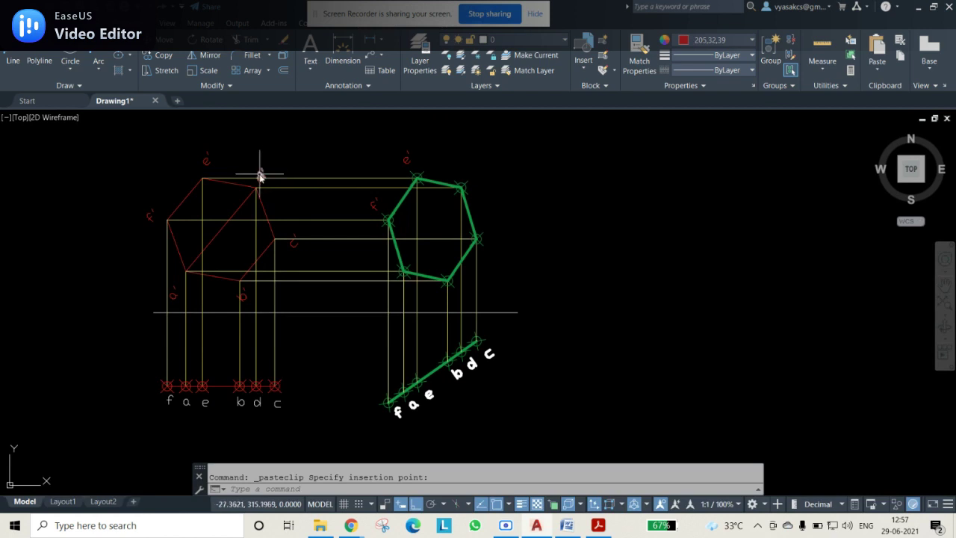
- Copy the labels d', c' and b' from the first hexagon to the matching corners of the final front view
{"action": "key", "text": "ctrl+c"}
{"action": "key", "text": "ctrl+v"}
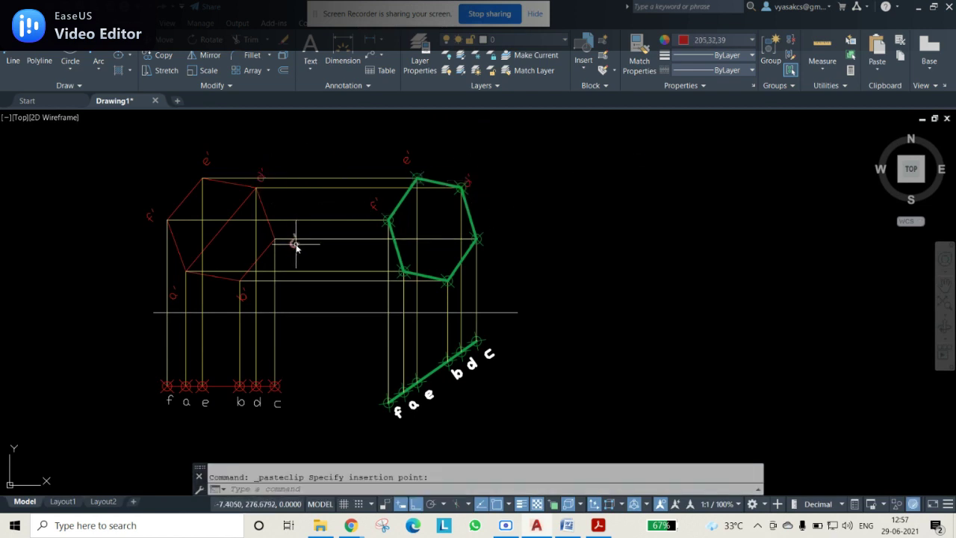
{"action": "key", "text": "ctrl+c"}
{"action": "key", "text": "ctrl+v"}
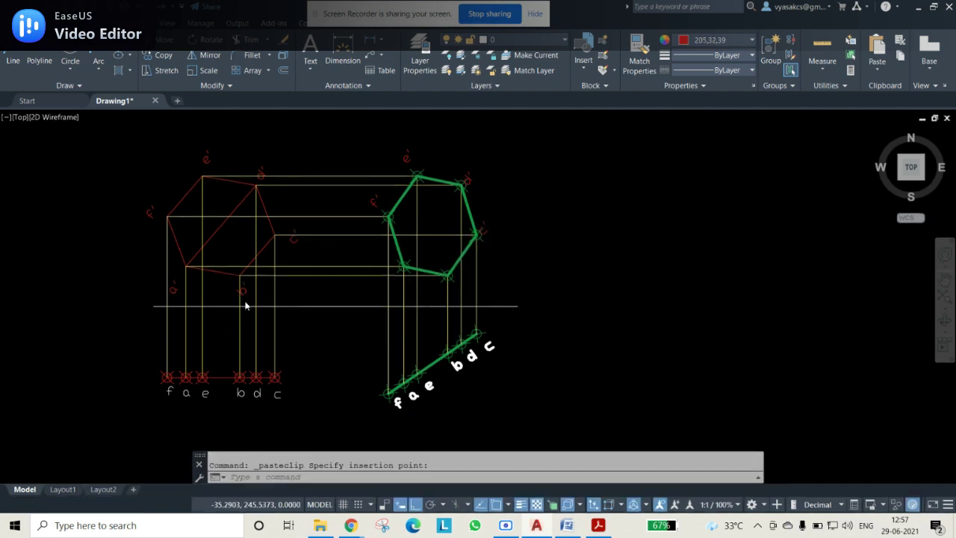
{"action": "left_click", "coordinate": [429, 310]}
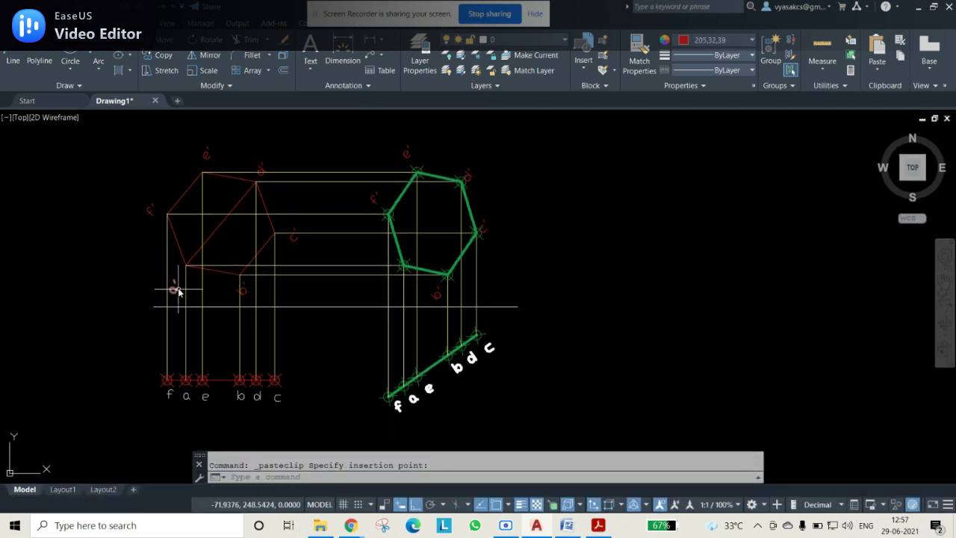
- Copy the label a' from the first hexagon to just inside corner a' of the final front view
{"action": "left_click", "coordinate": [174, 289]}
{"action": "key", "text": "Escape"}
{"action": "left_click", "coordinate": [174, 289]}
{"action": "left_click", "coordinate": [172, 297]}
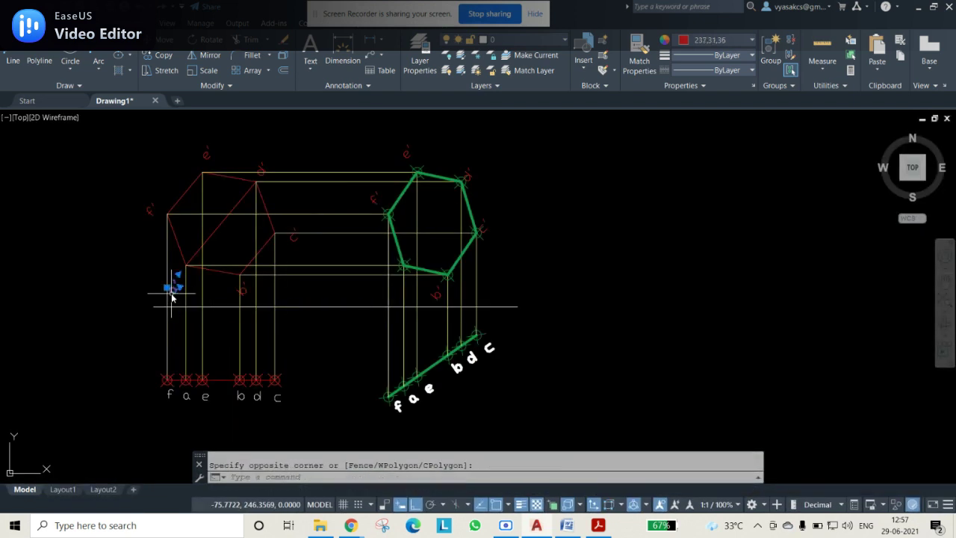
{"action": "key", "text": "ctrl+c"}
{"action": "key", "text": "ctrl+v"}
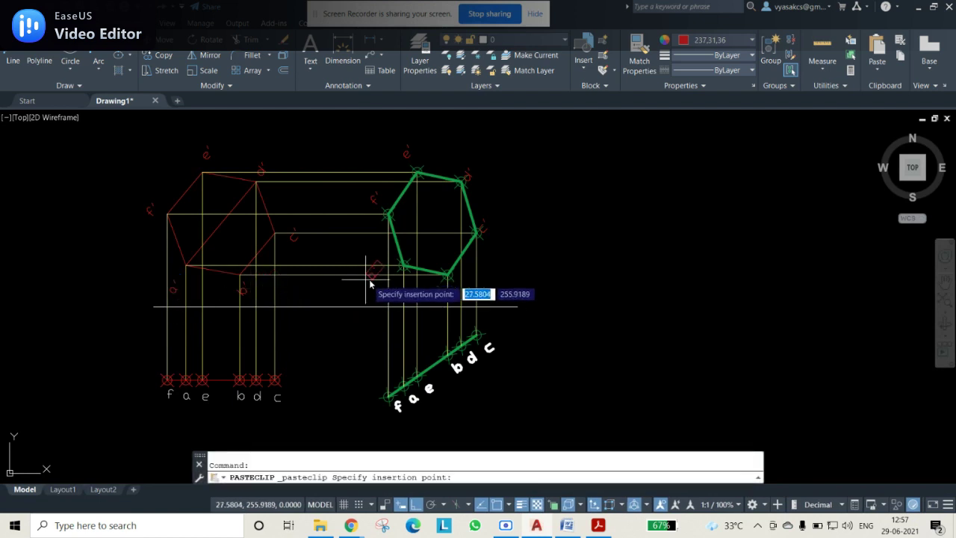
{"action": "left_click", "coordinate": [419, 266]}
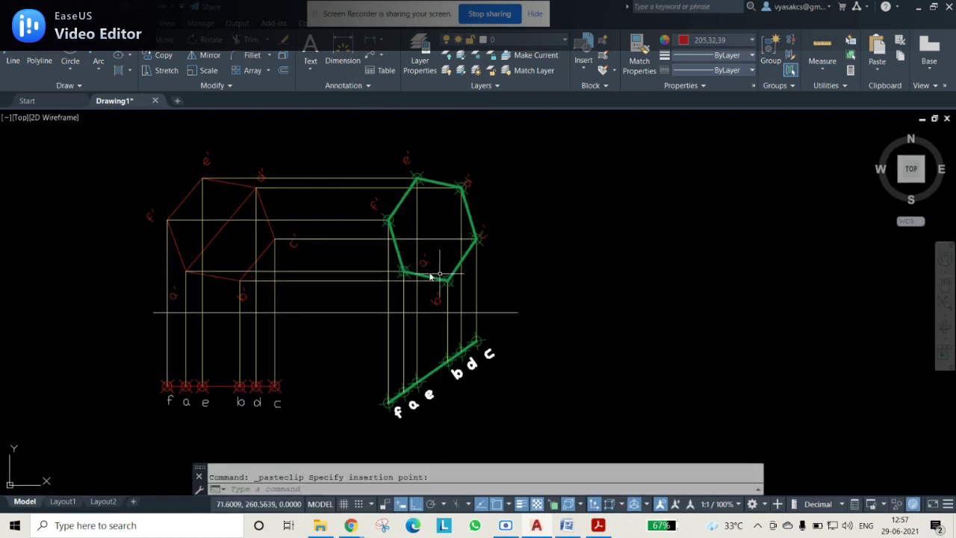
- Make the final views, their corner labels and the vertical projectors between them green (19,155,72) with a 0.50 mm lineweight
{"action": "left_click", "coordinate": [325, 138]}
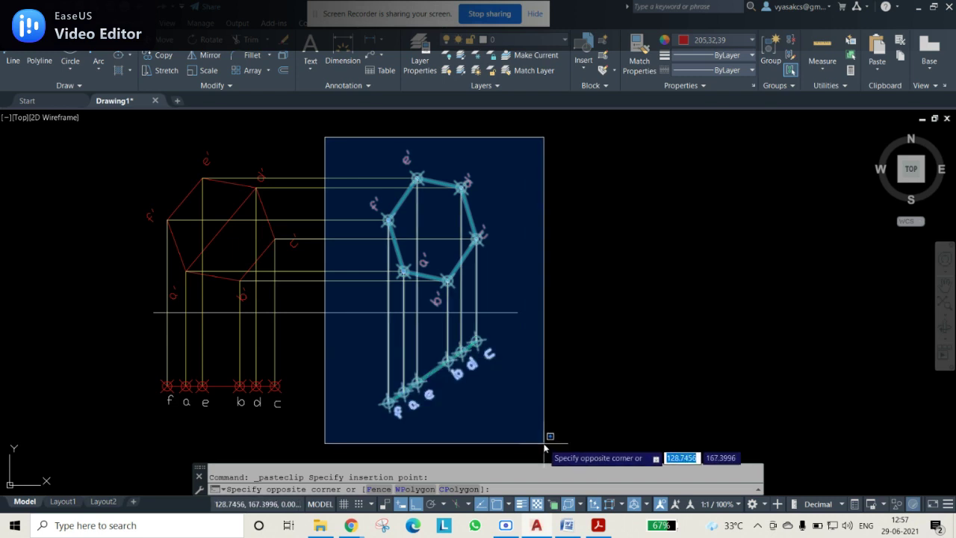
{"action": "left_click", "coordinate": [569, 467]}
{"action": "left_click", "coordinate": [706, 40]}
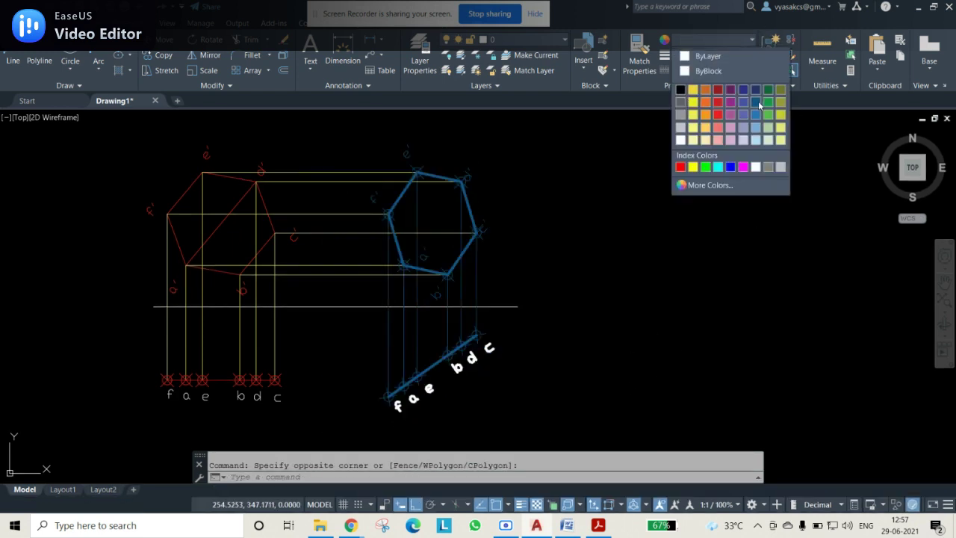
{"action": "left_click", "coordinate": [767, 102]}
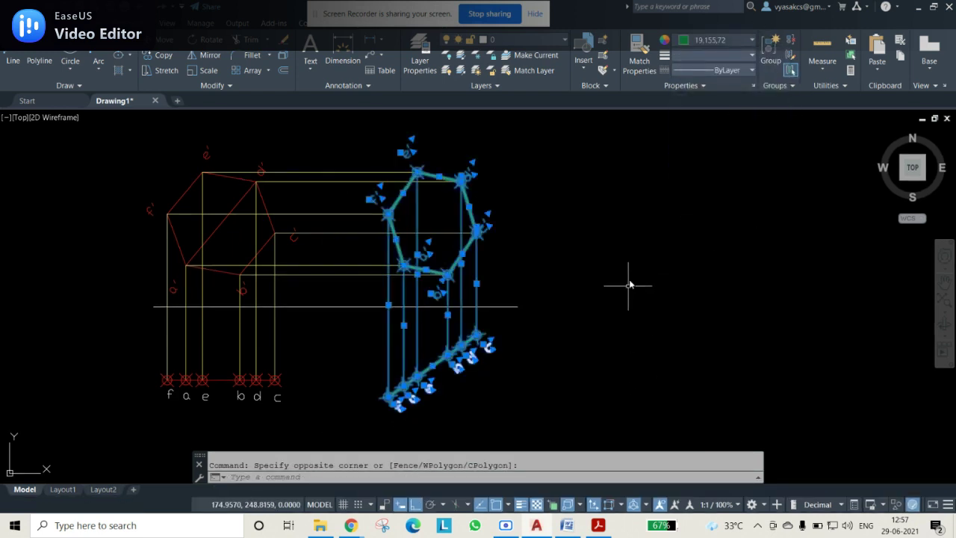
{"action": "left_click", "coordinate": [727, 58]}
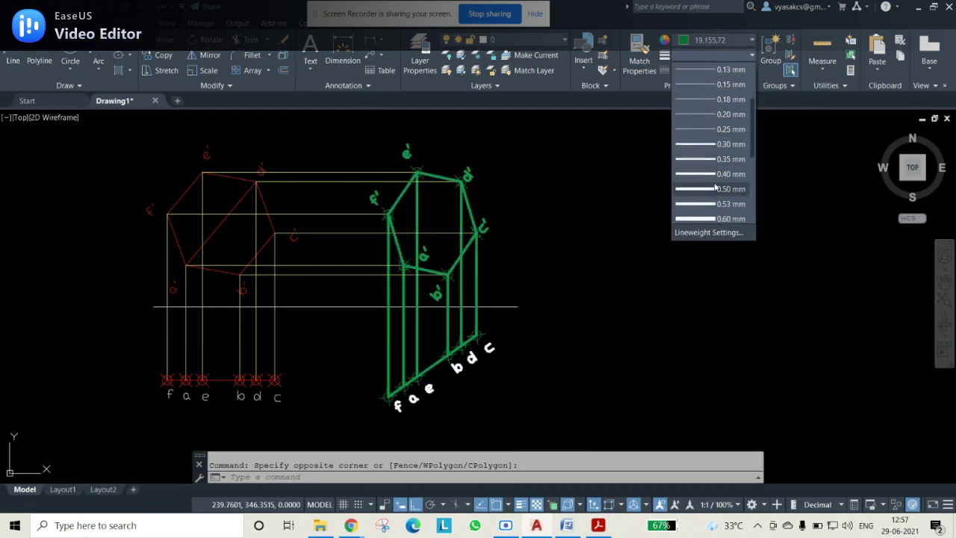
{"action": "left_click", "coordinate": [714, 158]}
{"action": "key", "text": "Escape"}
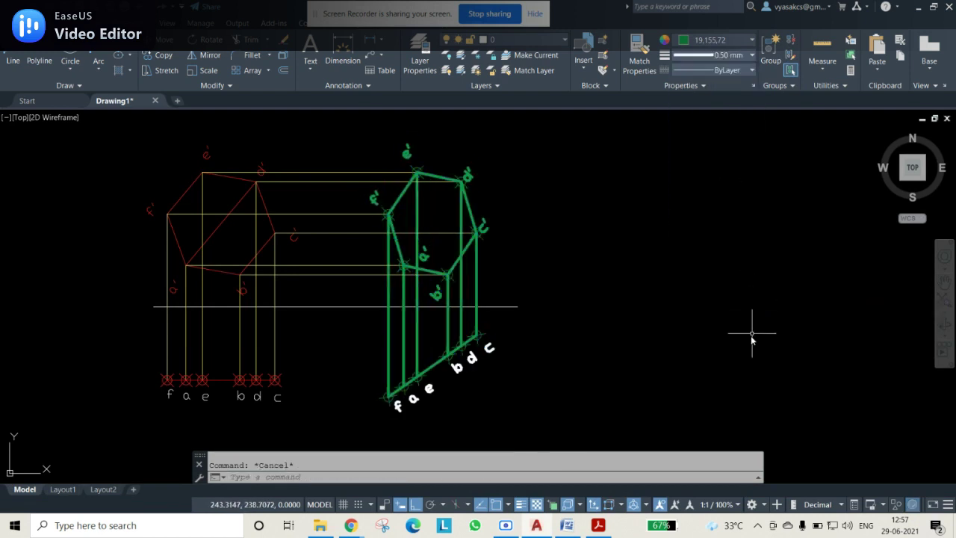
{"action": "left_click", "coordinate": [518, 440]}
{"action": "left_click", "coordinate": [327, 334]}
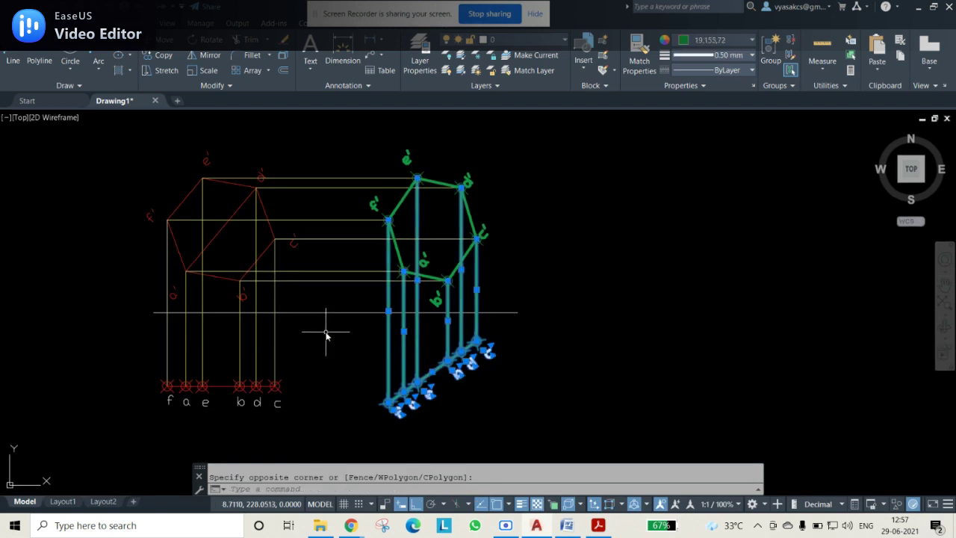
{"action": "key", "text": "Escape"}
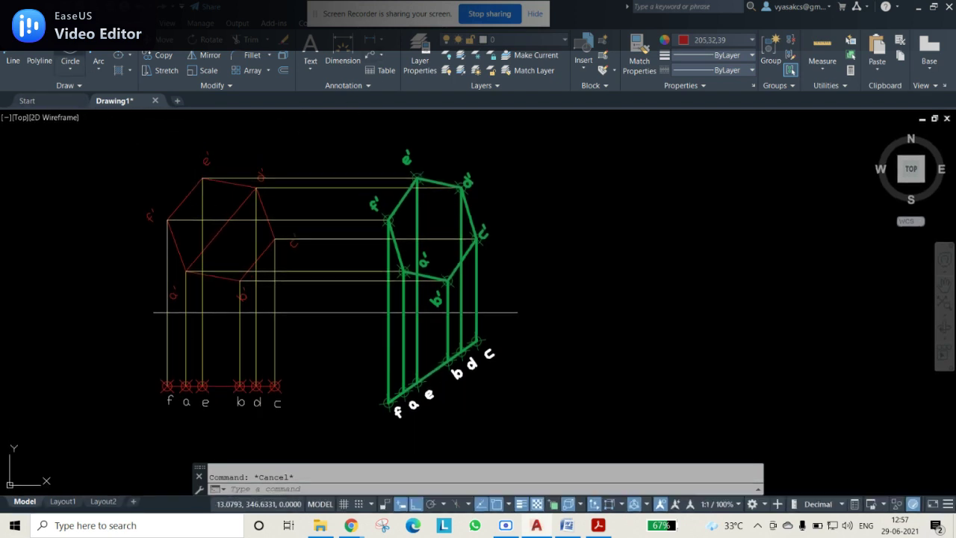
- Add an angular dimension between diagonal a'd' of the first hexagon and the horizontal reference line
{"action": "scroll", "coordinate": [333, 47], "scroll_direction": "down", "scroll_amount": 2}
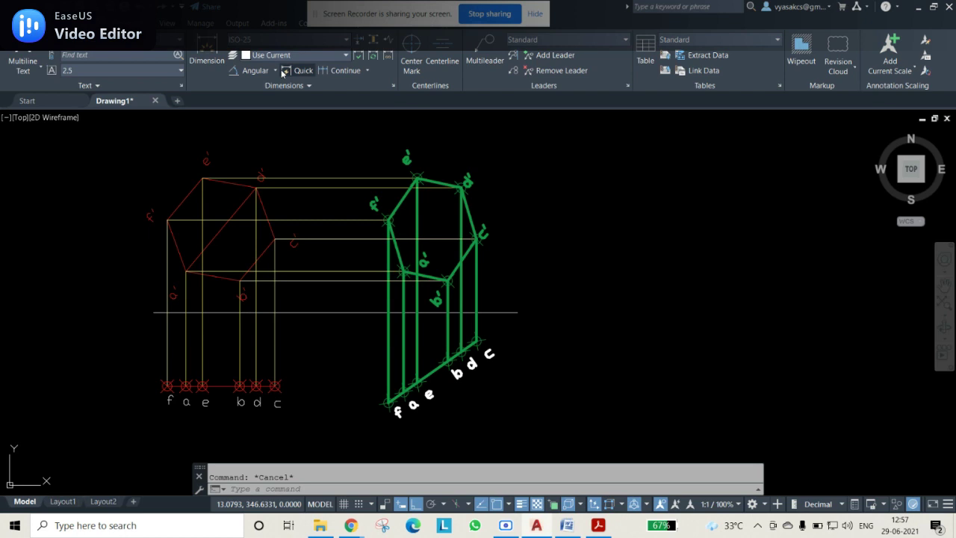
{"action": "left_click", "coordinate": [205, 243]}
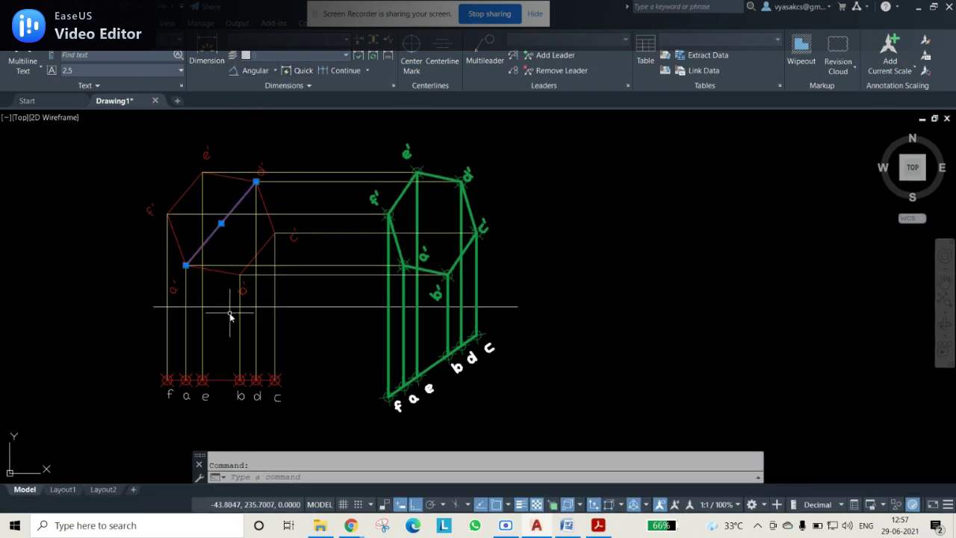
{"action": "left_click", "coordinate": [248, 71]}
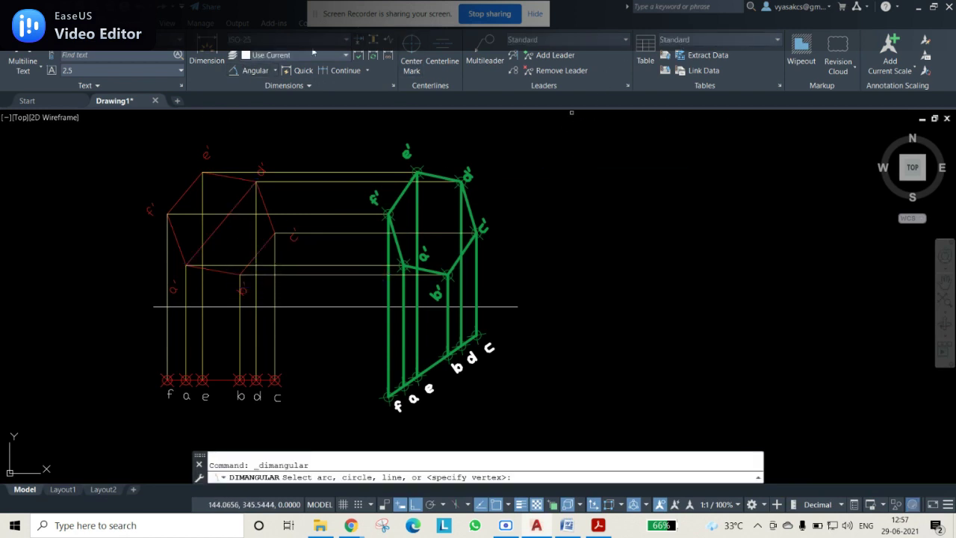
{"action": "left_click", "coordinate": [220, 227]}
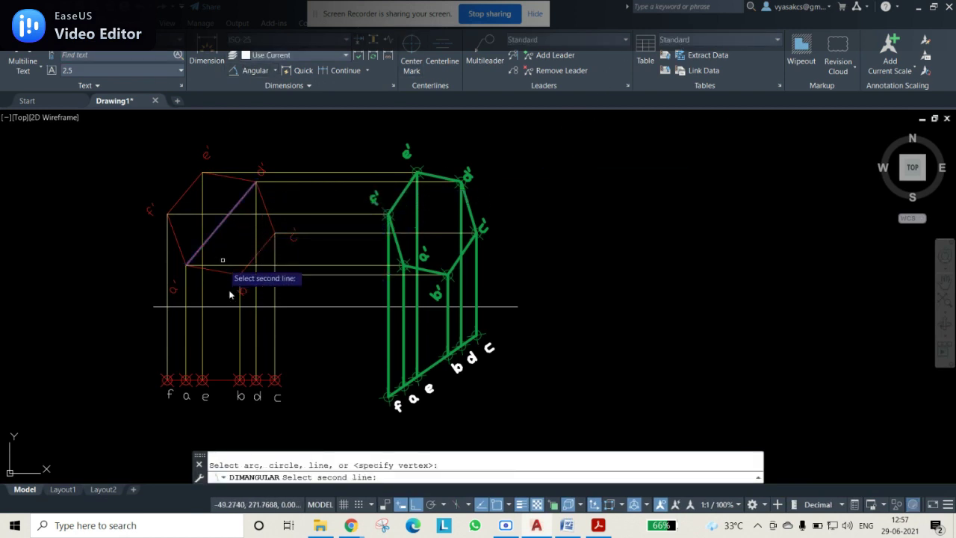
{"action": "left_click", "coordinate": [229, 306]}
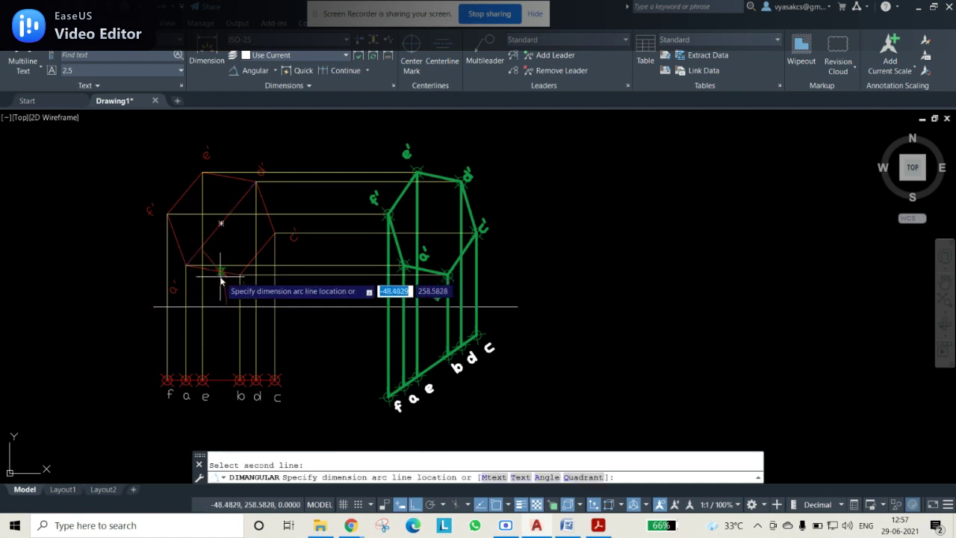
{"action": "left_click", "coordinate": [223, 276]}
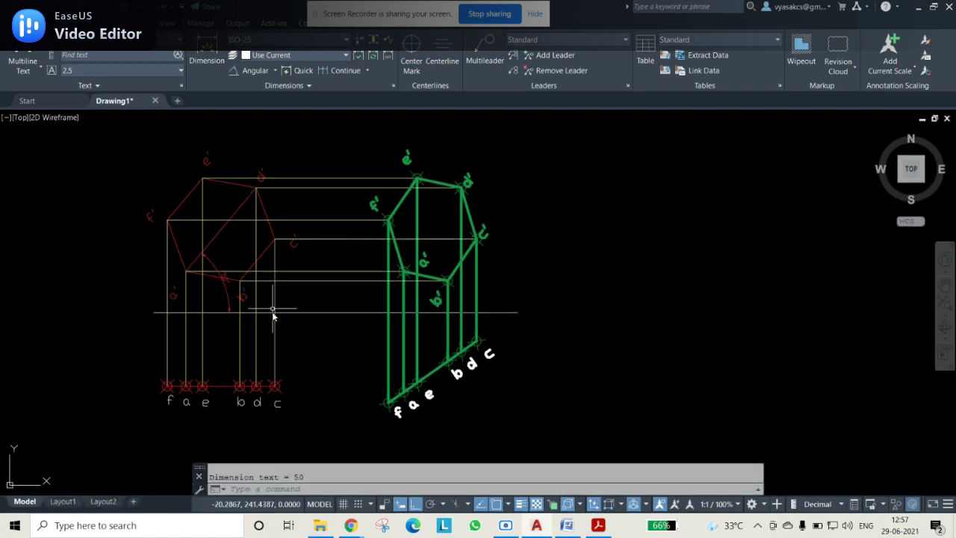
- Change the colour of the diagonal's angular dimension to white
{"action": "left_click", "coordinate": [229, 305]}
{"action": "left_click", "coordinate": [24, 23]}
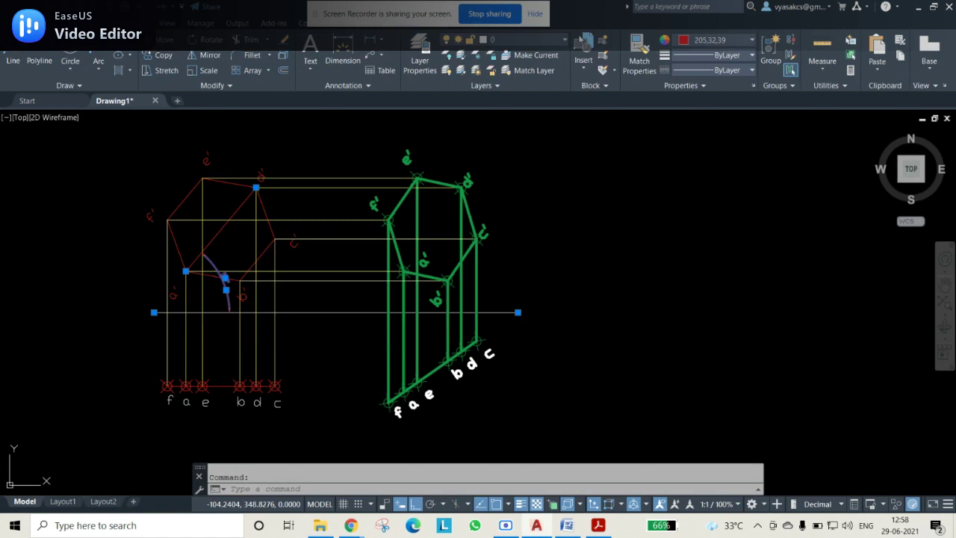
{"action": "left_click", "coordinate": [685, 49]}
{"action": "left_click", "coordinate": [702, 57]}
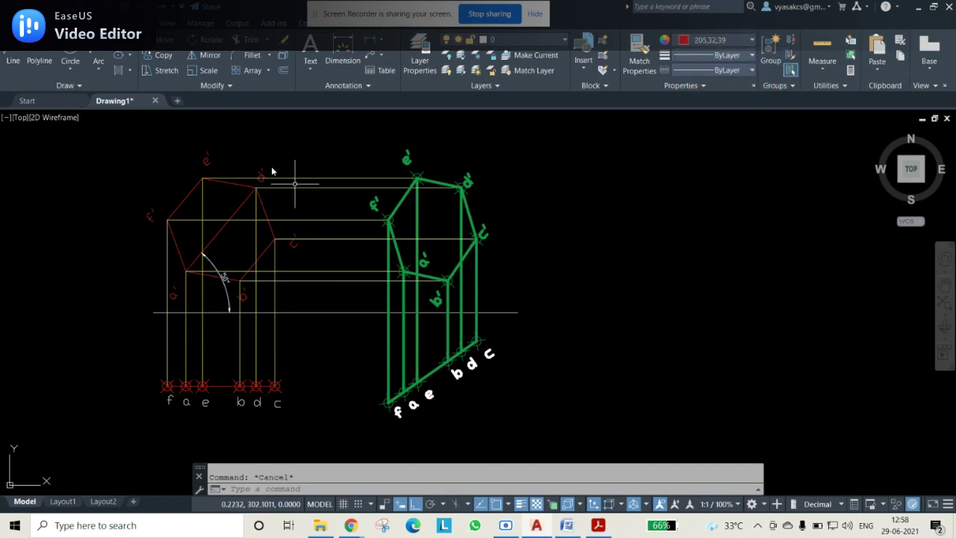
- Add an aligned dimension to side f'e' of the first hexagon, placed outside its upper-left edge
{"action": "left_click", "coordinate": [90, 23]}
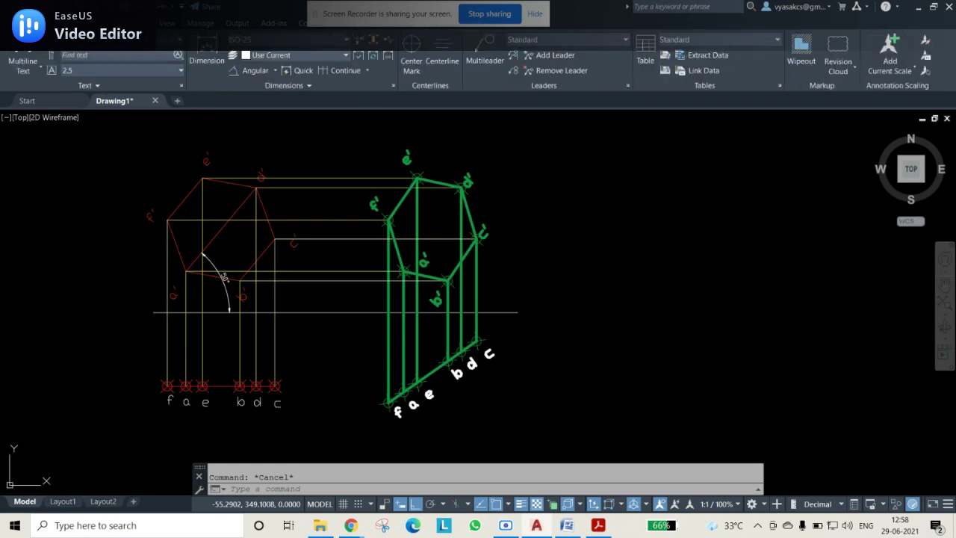
{"action": "left_click", "coordinate": [275, 70]}
{"action": "left_click", "coordinate": [262, 114]}
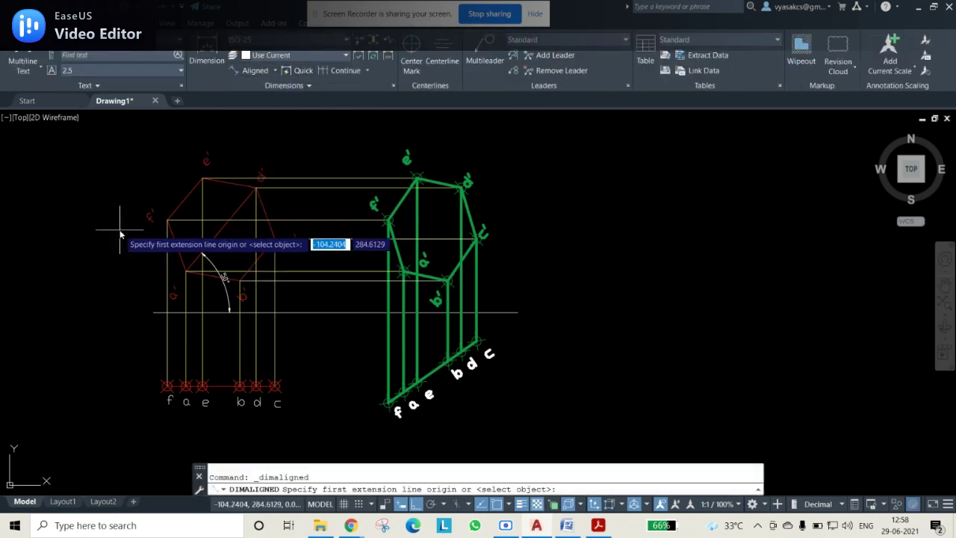
{"action": "left_click", "coordinate": [169, 220]}
{"action": "left_click", "coordinate": [202, 179]}
{"action": "key", "text": "Escape"}
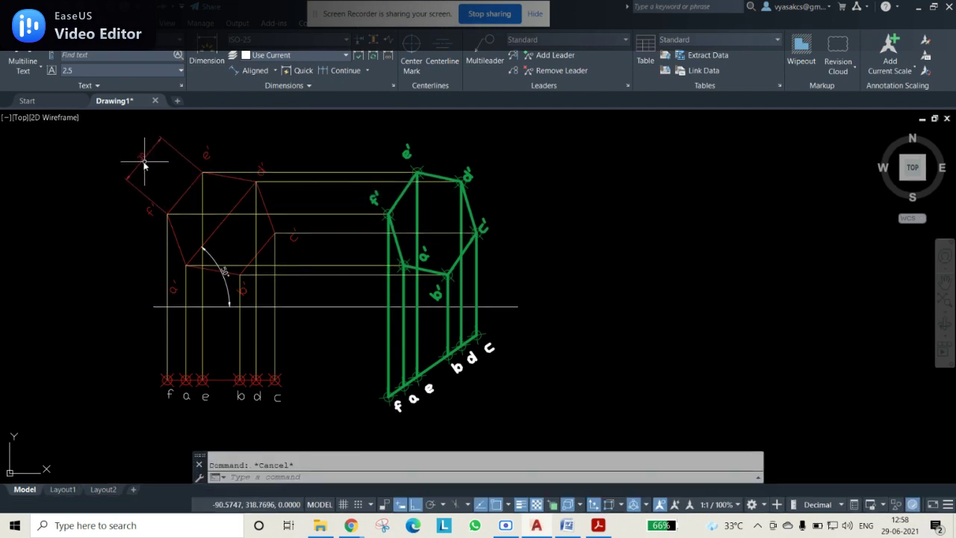
- Change the colour of the aligned dimension on side f'e' to white
{"action": "left_click", "coordinate": [23, 23]}
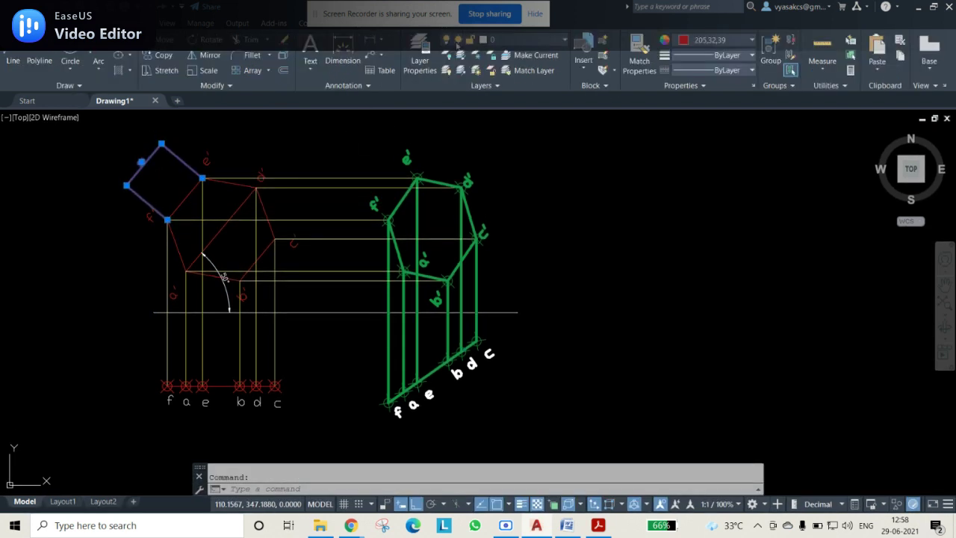
{"action": "left_click", "coordinate": [705, 46]}
{"action": "left_click", "coordinate": [739, 164]}
{"action": "key", "text": "Escape"}
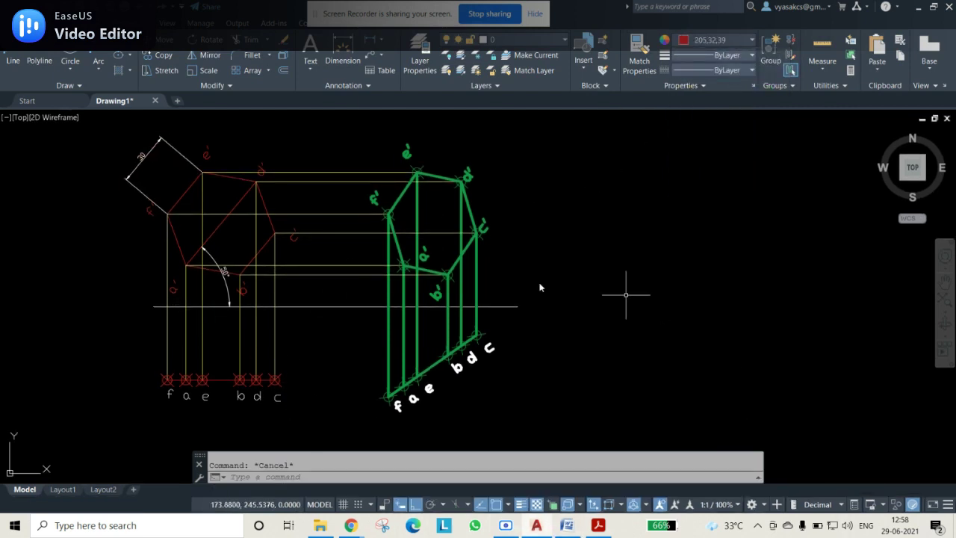
- Add an angular dimension between the horizontal reference line and the inclined top view line f–c
{"action": "scroll", "coordinate": [134, 66], "scroll_direction": "down", "scroll_amount": 1}
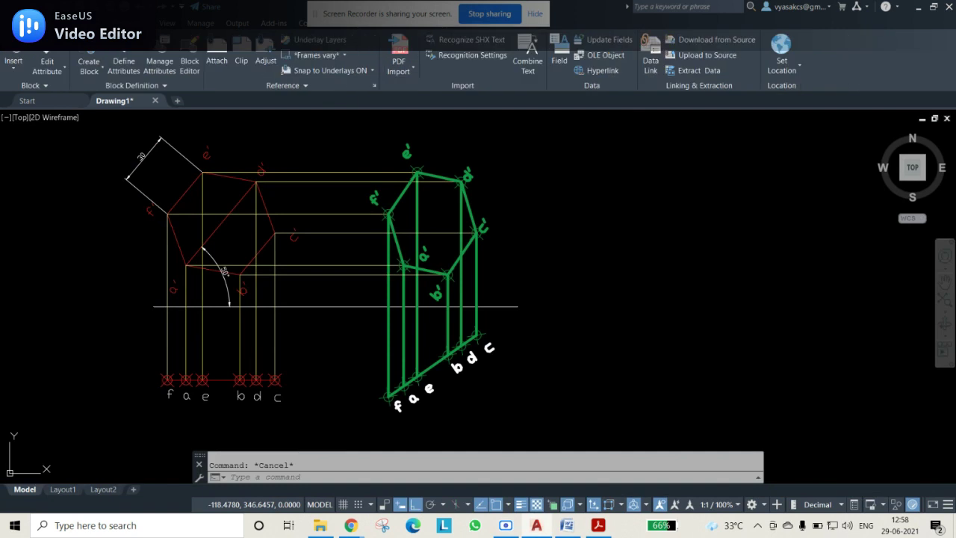
{"action": "scroll", "coordinate": [228, 77], "scroll_direction": "down", "scroll_amount": 1}
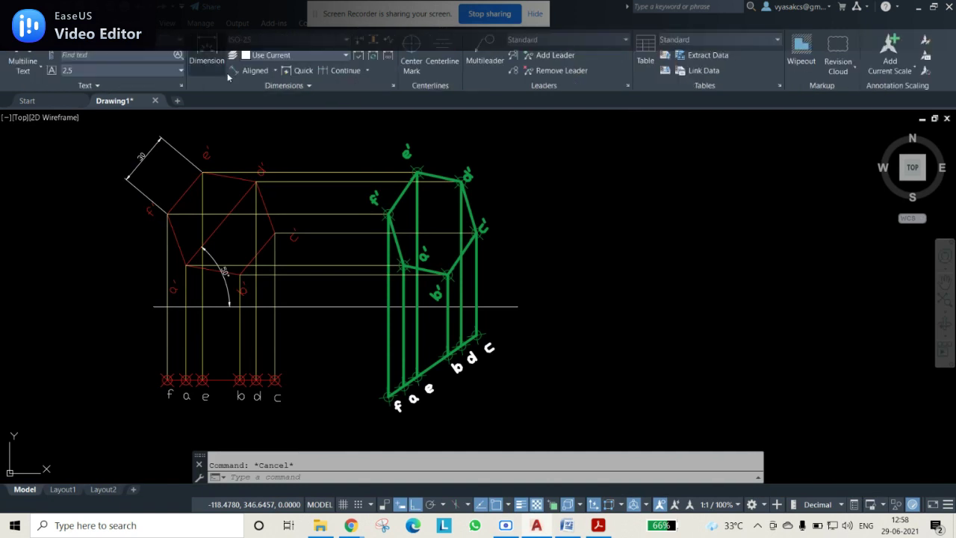
{"action": "left_click", "coordinate": [274, 73]}
{"action": "left_click", "coordinate": [265, 141]}
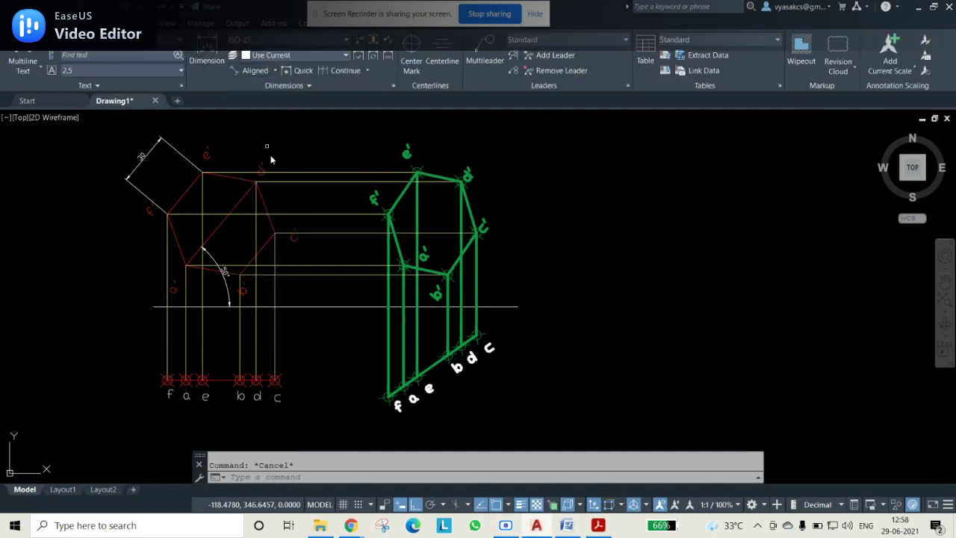
{"action": "left_click", "coordinate": [500, 307]}
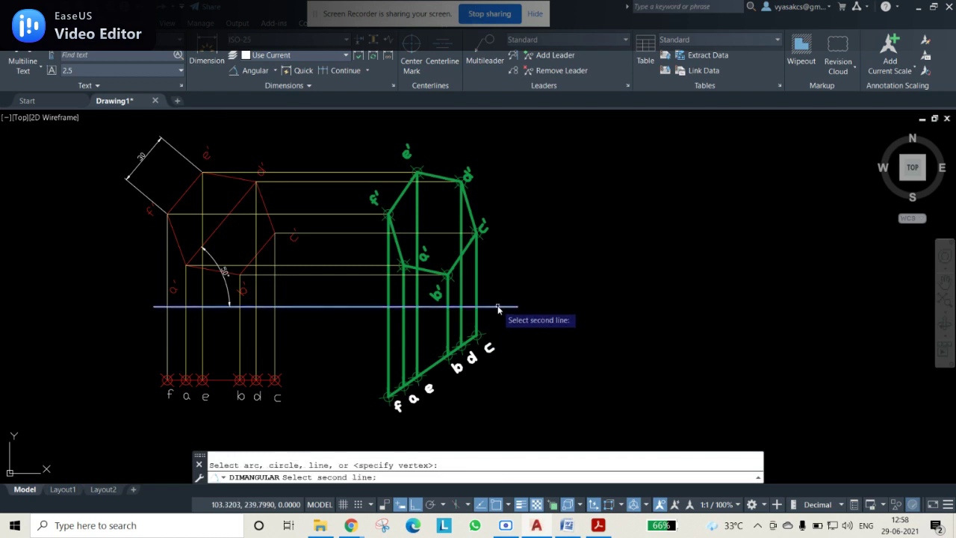
{"action": "left_click", "coordinate": [433, 367]}
{"action": "left_click", "coordinate": [427, 323]}
- Change the colour of the inclined top view's angular dimension to white
{"action": "left_click", "coordinate": [430, 329]}
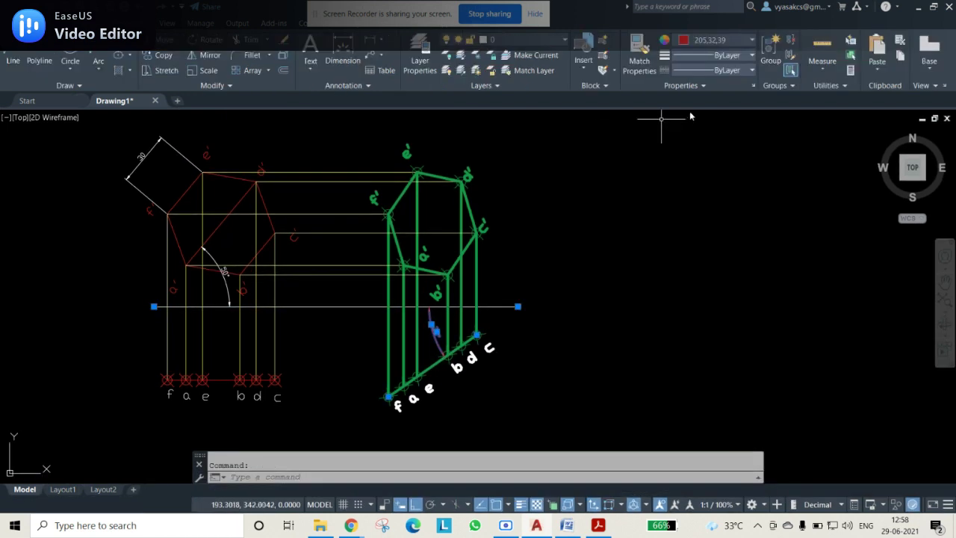
{"action": "left_click", "coordinate": [723, 39]}
{"action": "key", "text": "Escape"}
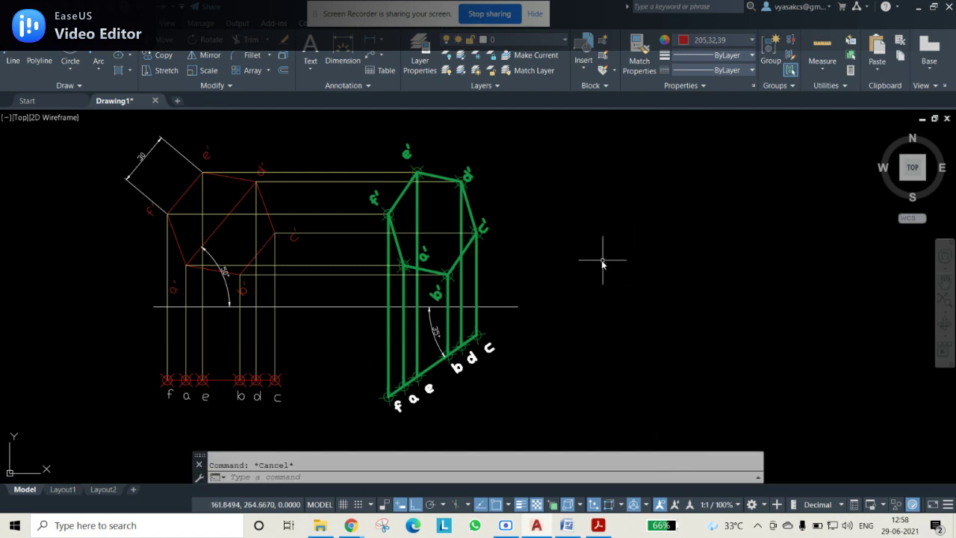
- Start a multiline text box in the empty area right of the final views and set its text height to 5
{"action": "type", "text": "mt"}
{"action": "key", "text": "Return"}
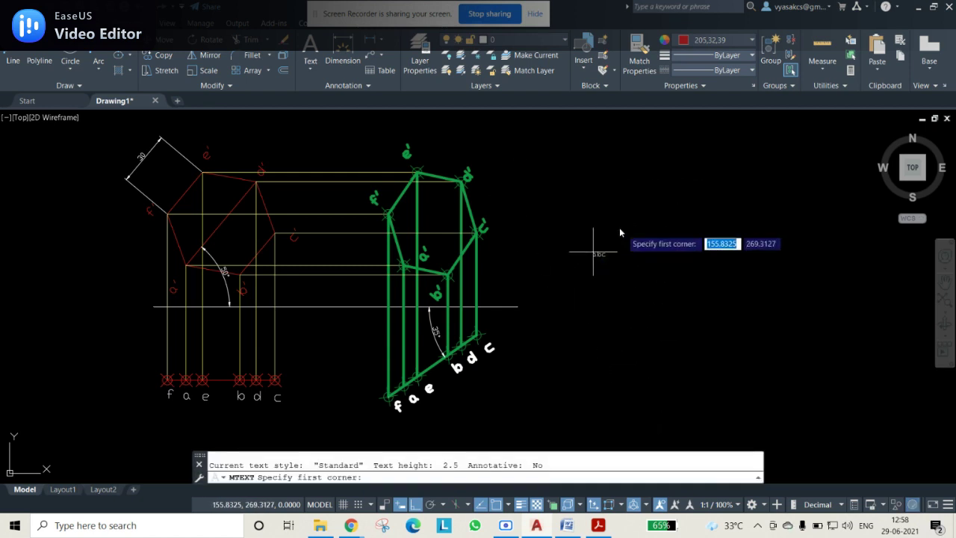
{"action": "left_click", "coordinate": [562, 200]}
{"action": "left_click", "coordinate": [652, 253]}
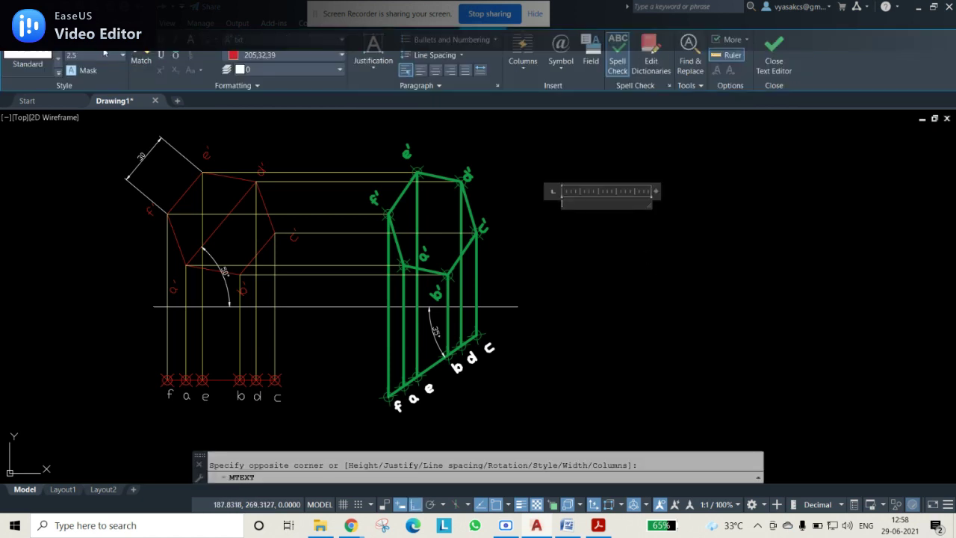
{"action": "type", "text": "5"}
{"action": "key", "text": "Return"}
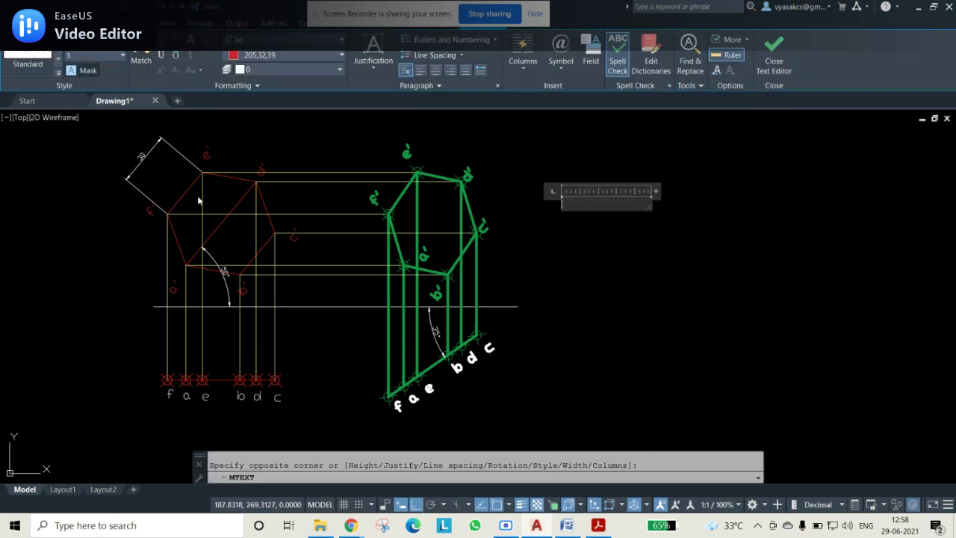